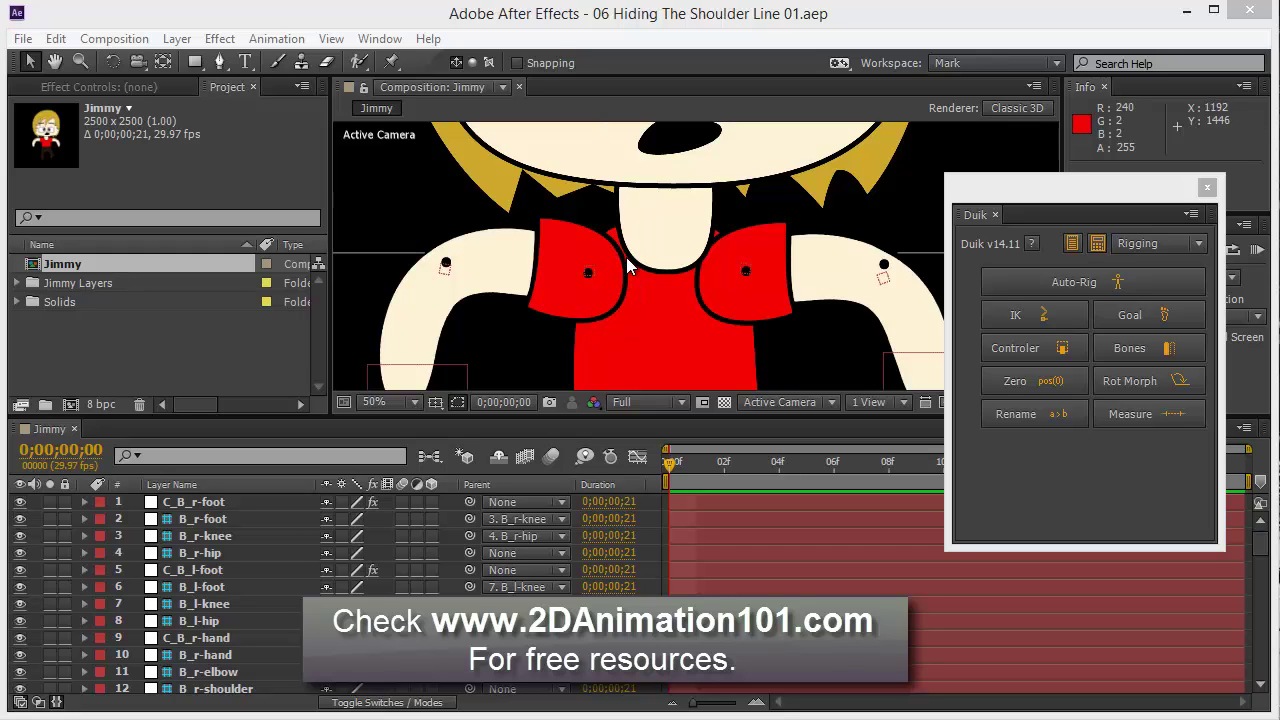
Turn on the transparency grid, then scroll the timeline down and select layer 33, l-arm line.
click(724, 403)
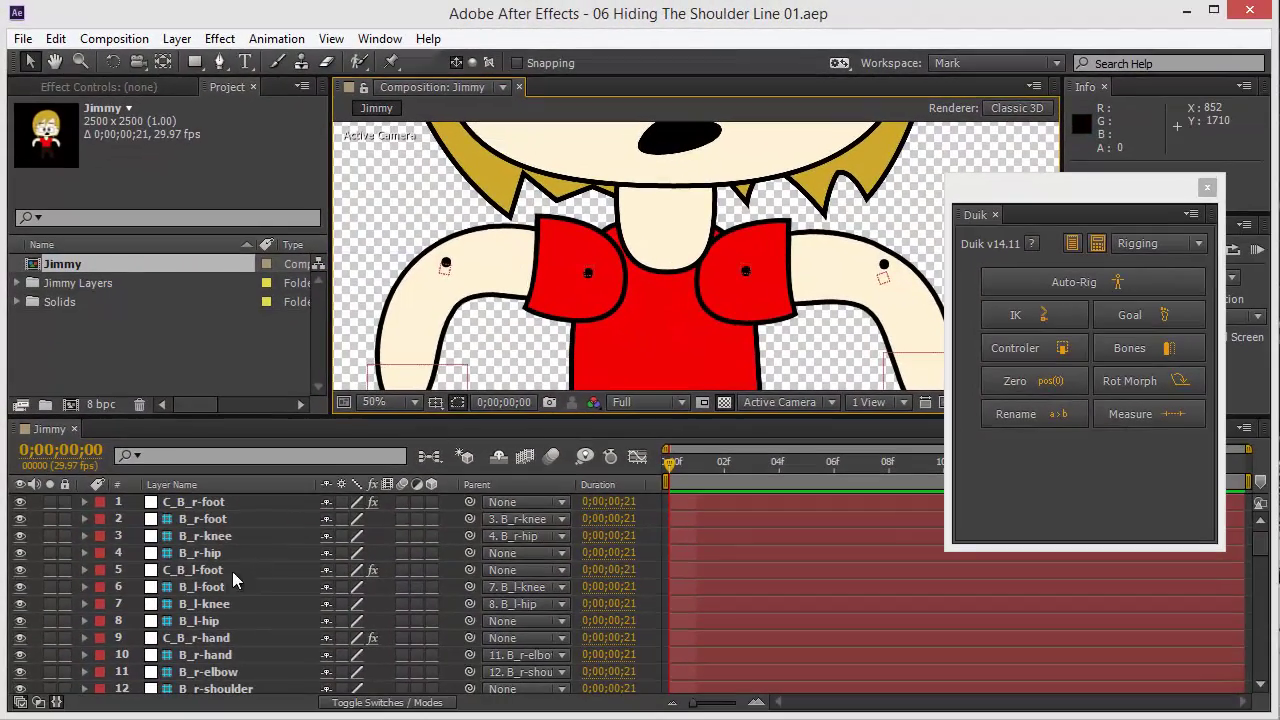
click(188, 637)
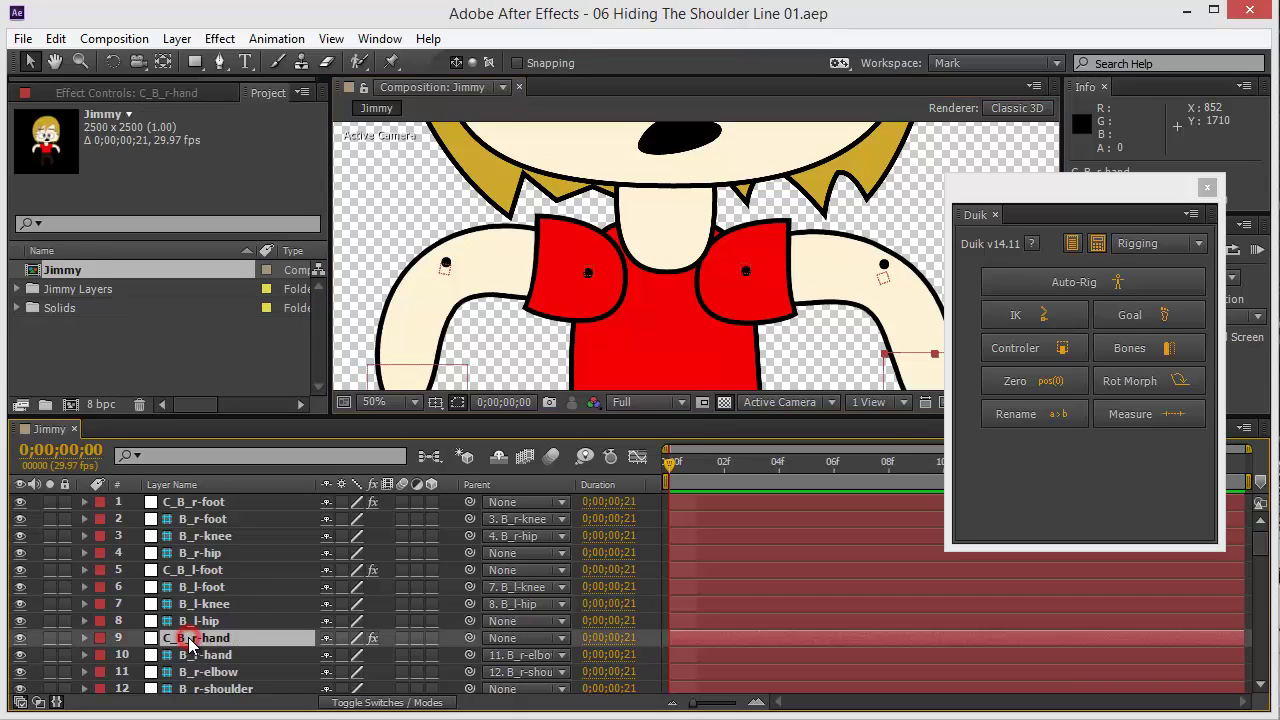
scroll(230, 612, down, 1)
scroll(225, 617, down, 6)
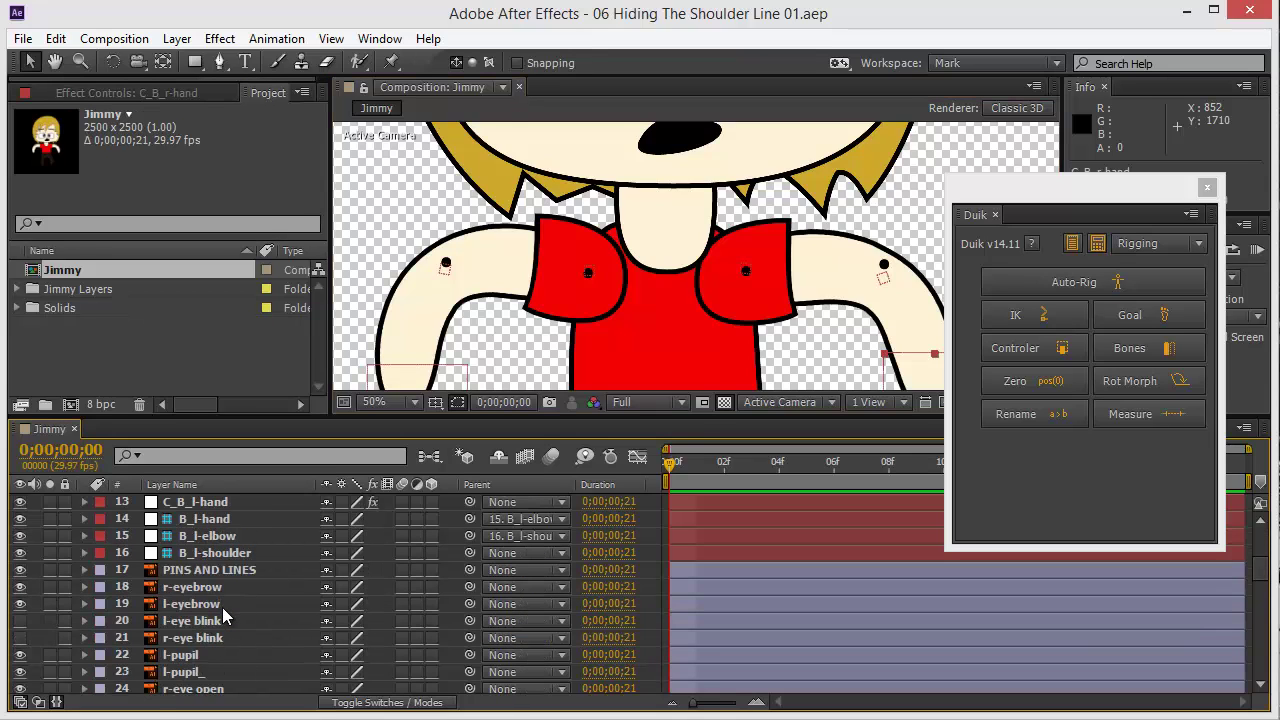
scroll(225, 616, down, 2)
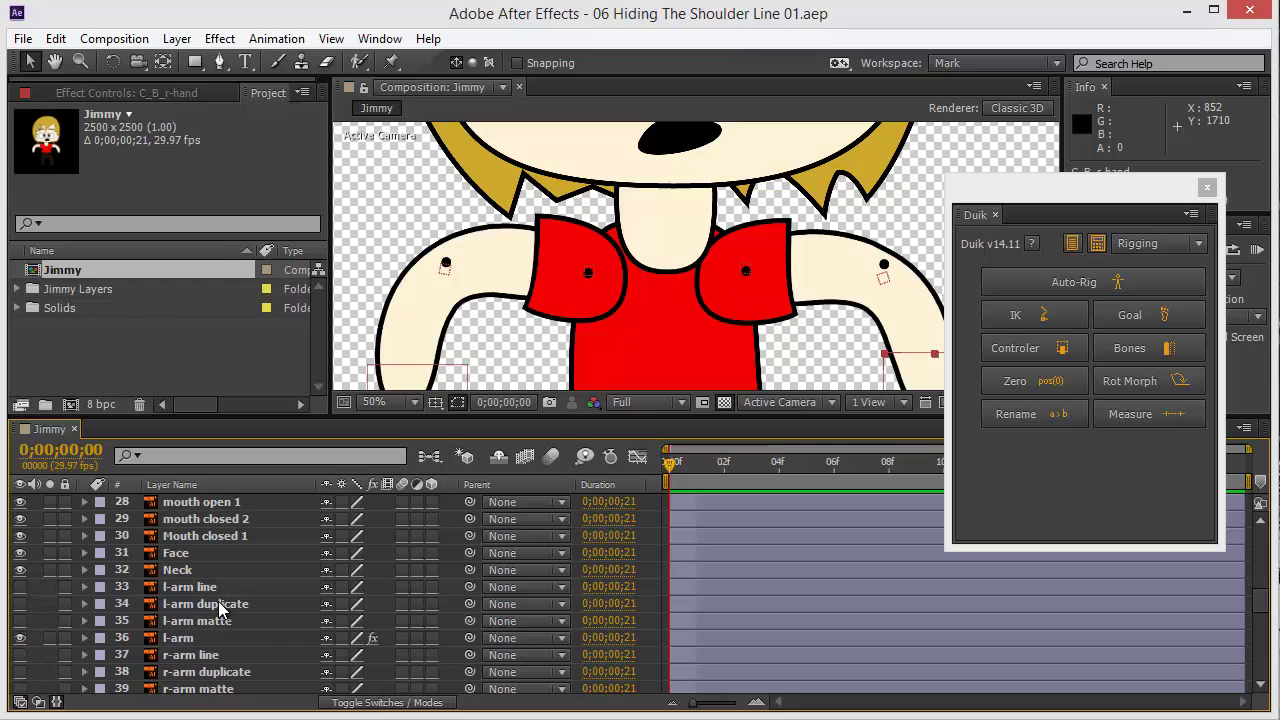
click(203, 587)
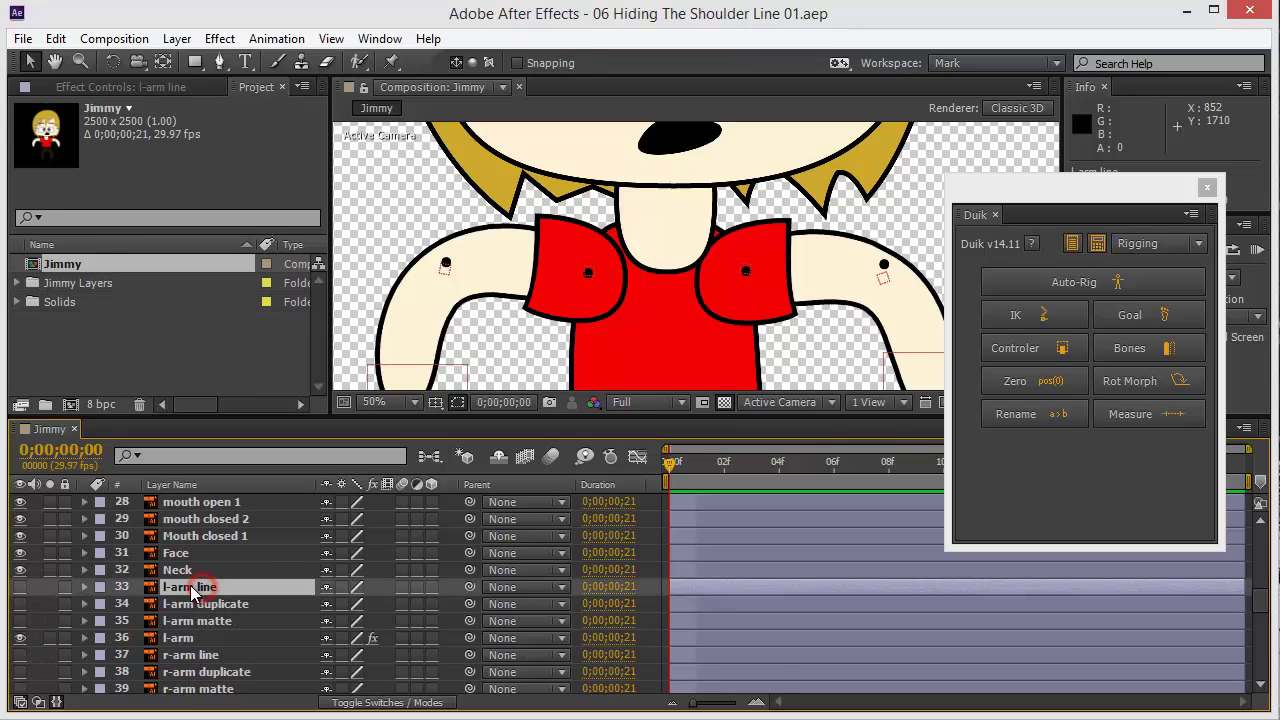
Turn on visibility for the l-arm line, l-arm duplicate and l-arm matte layers.
click(20, 587)
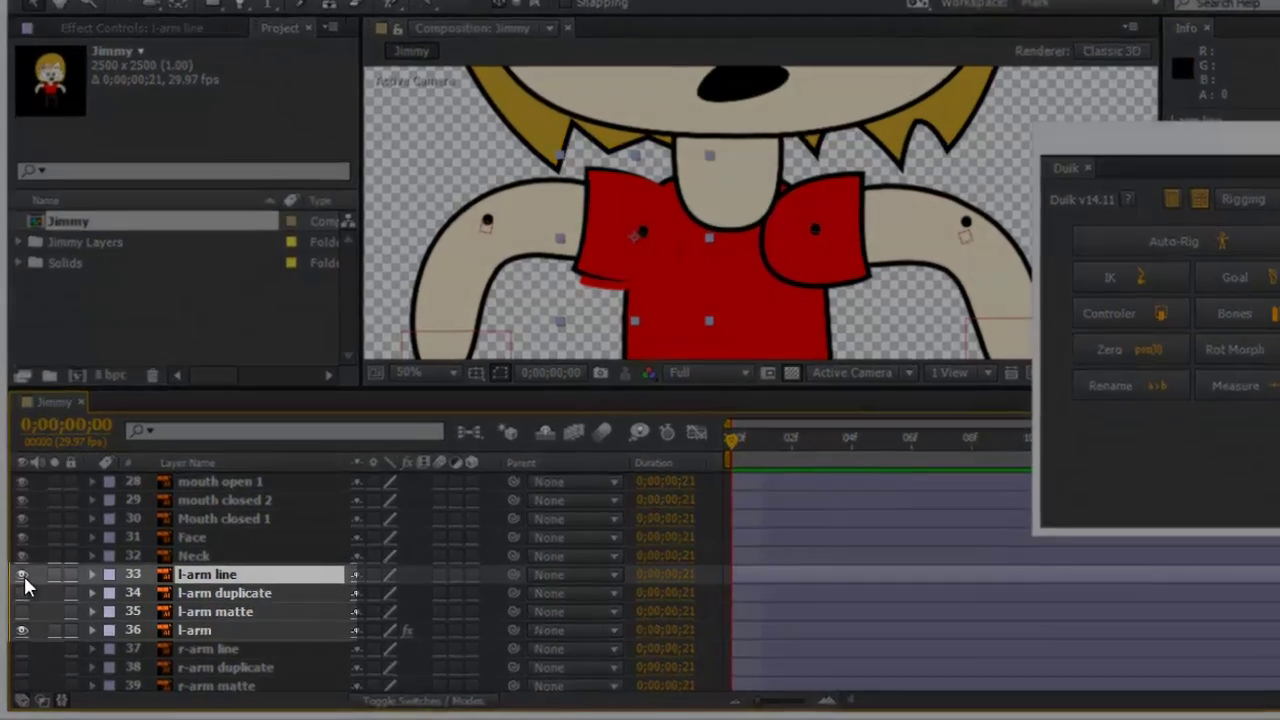
click(20, 604)
click(29, 575)
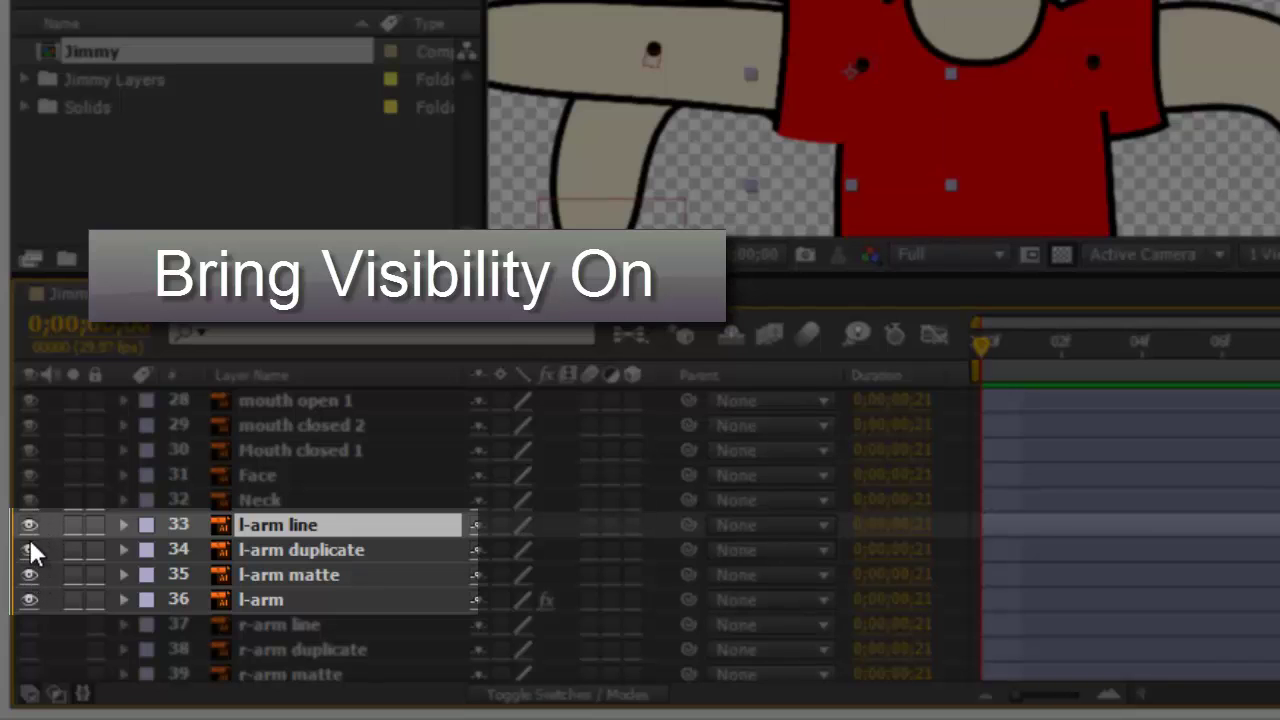
Select the l-arm, l-arm matte and l-arm duplicate layers in turn, ending on l-arm line.
click(264, 592)
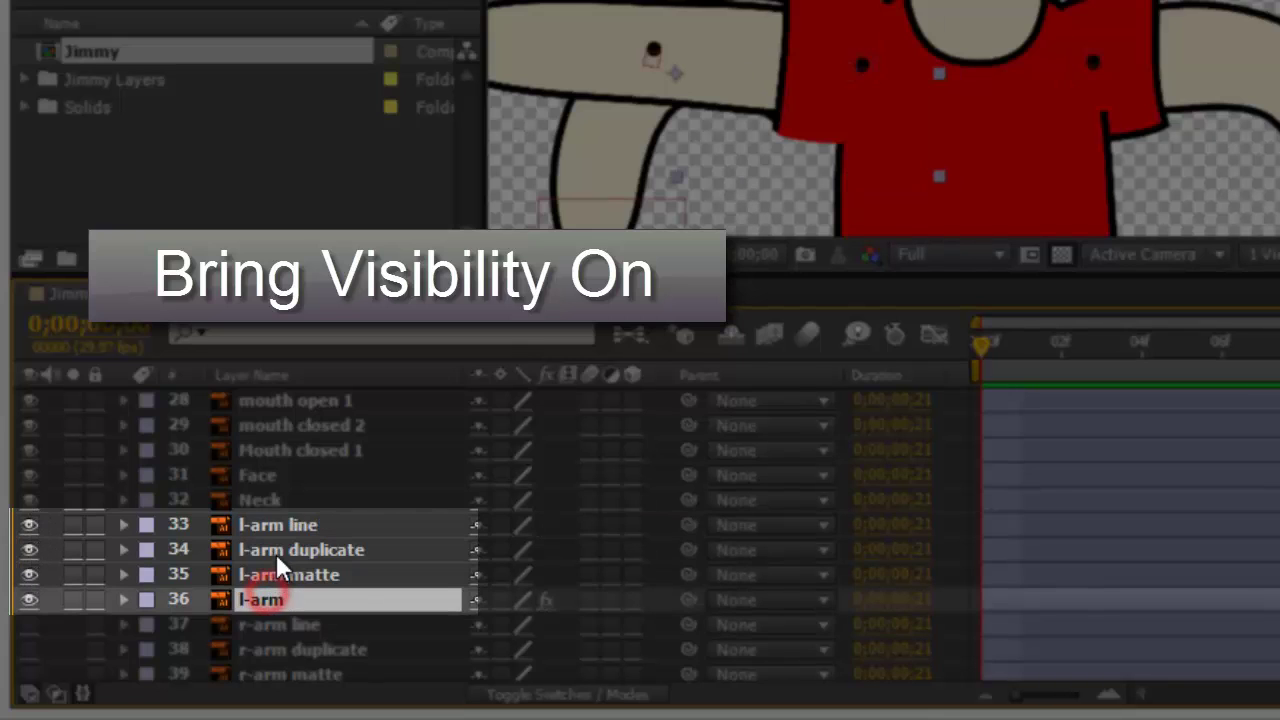
click(276, 524)
click(281, 597)
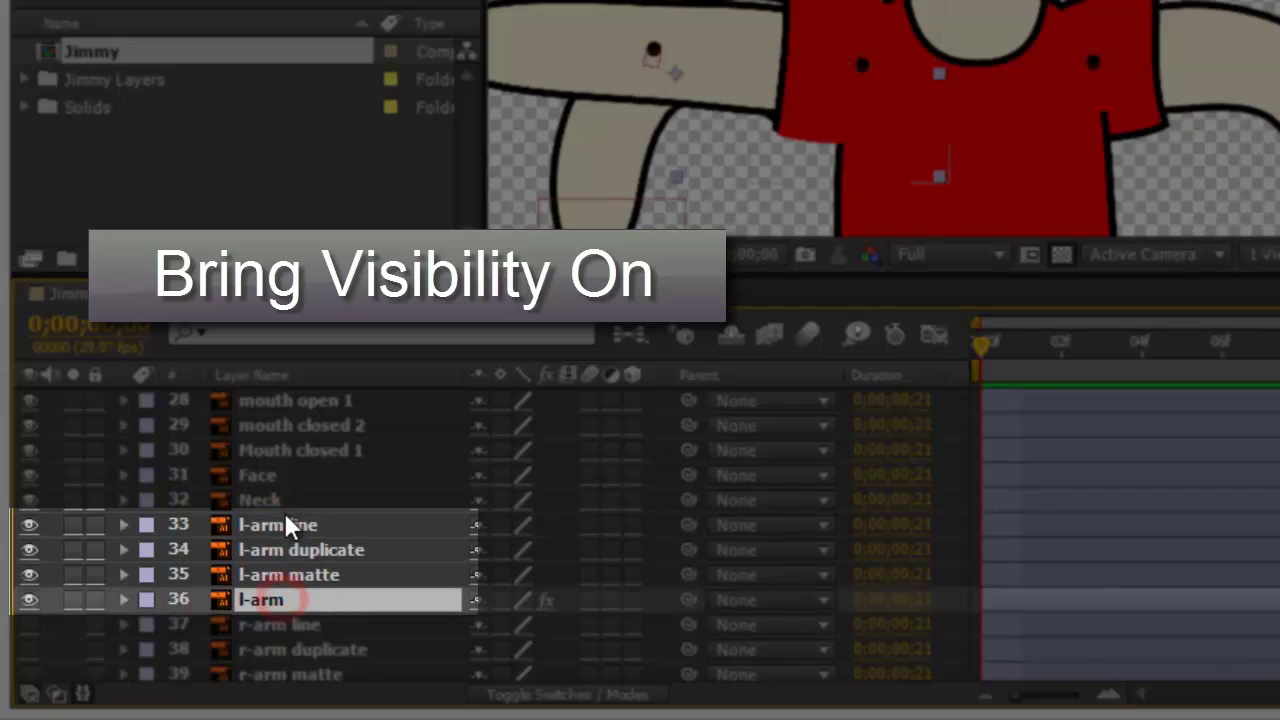
click(284, 520)
click(281, 597)
click(316, 576)
click(328, 552)
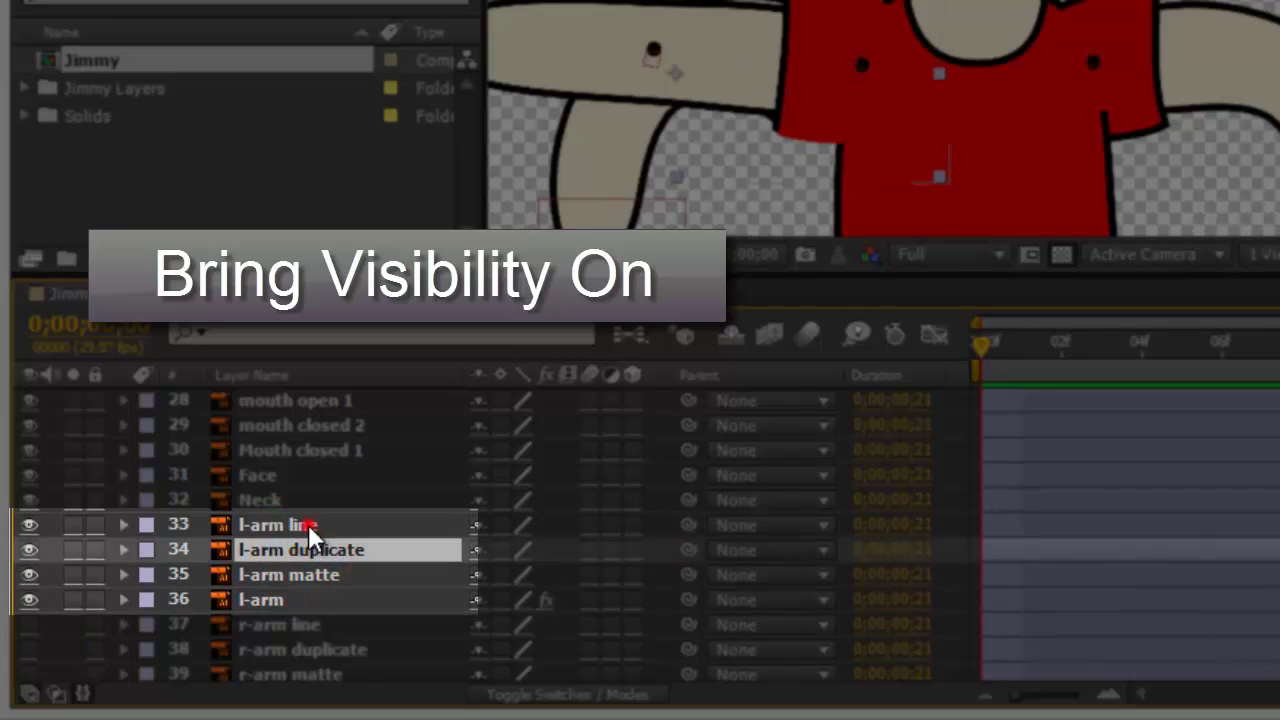
click(308, 524)
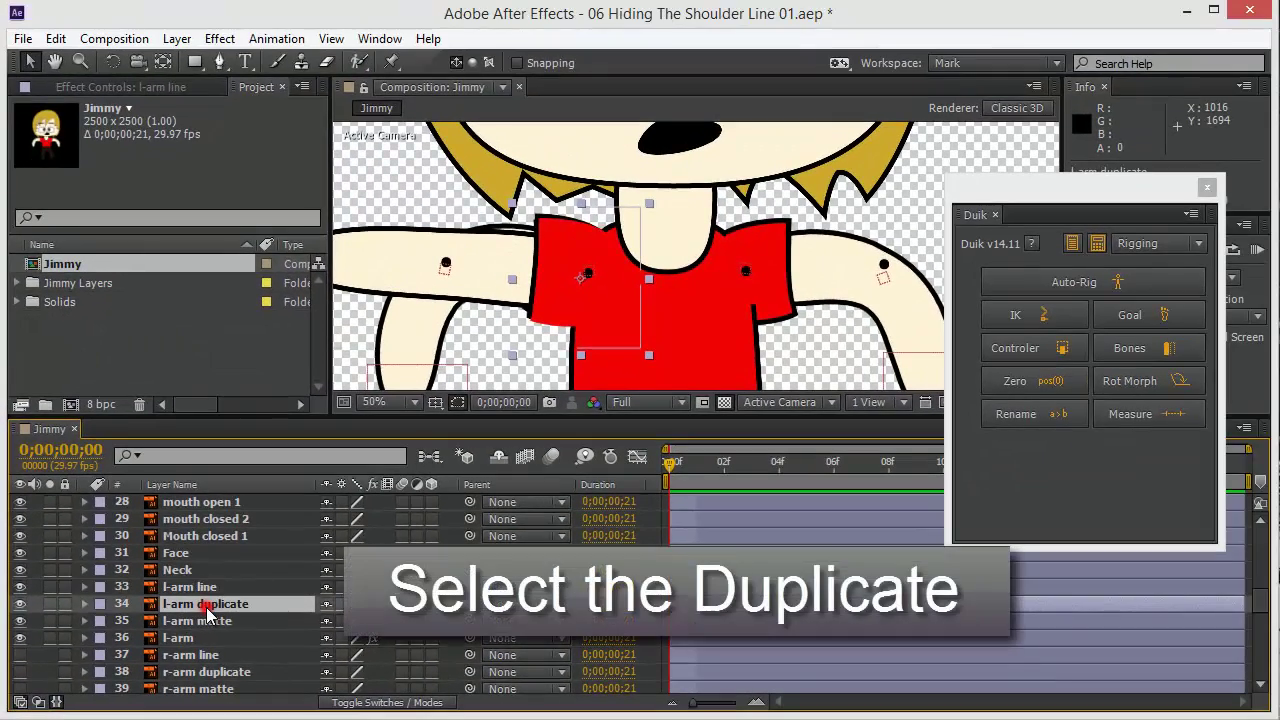
Precompose l-arm duplicate leaving all attributes, then cut the l-arm line layer from Jimmy.
click(208, 608)
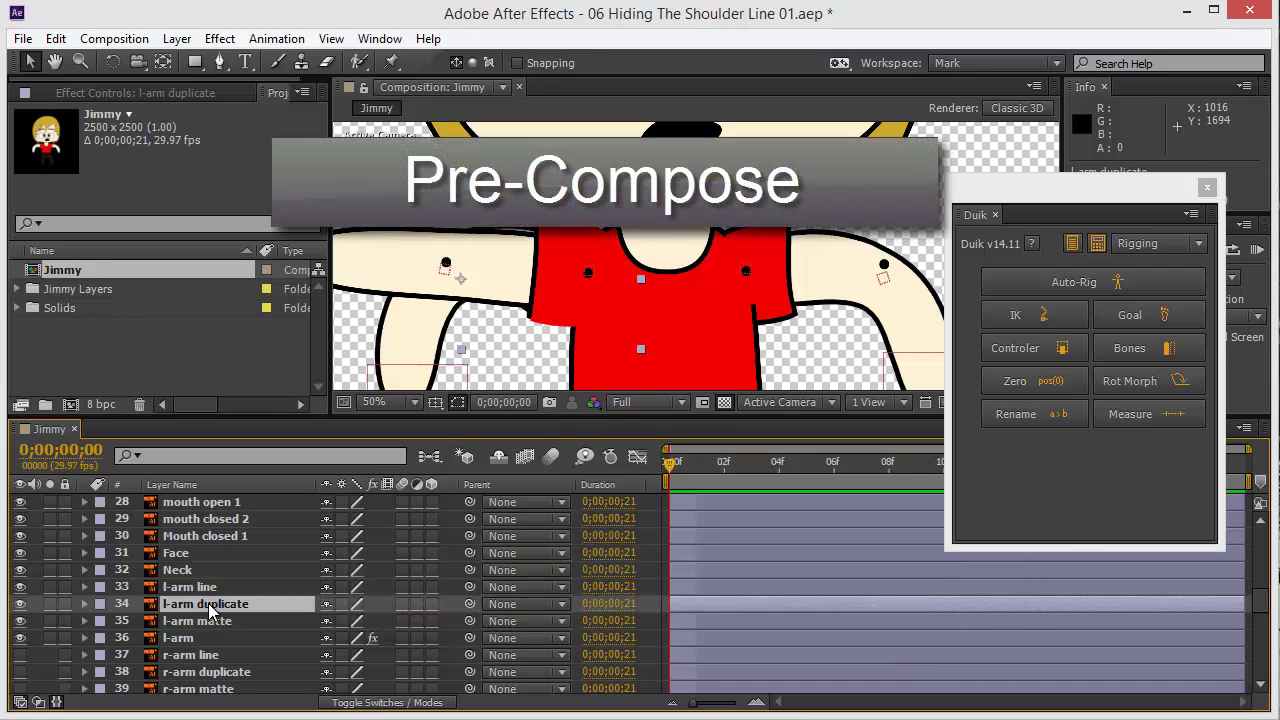
key(ctrl+shift+c)
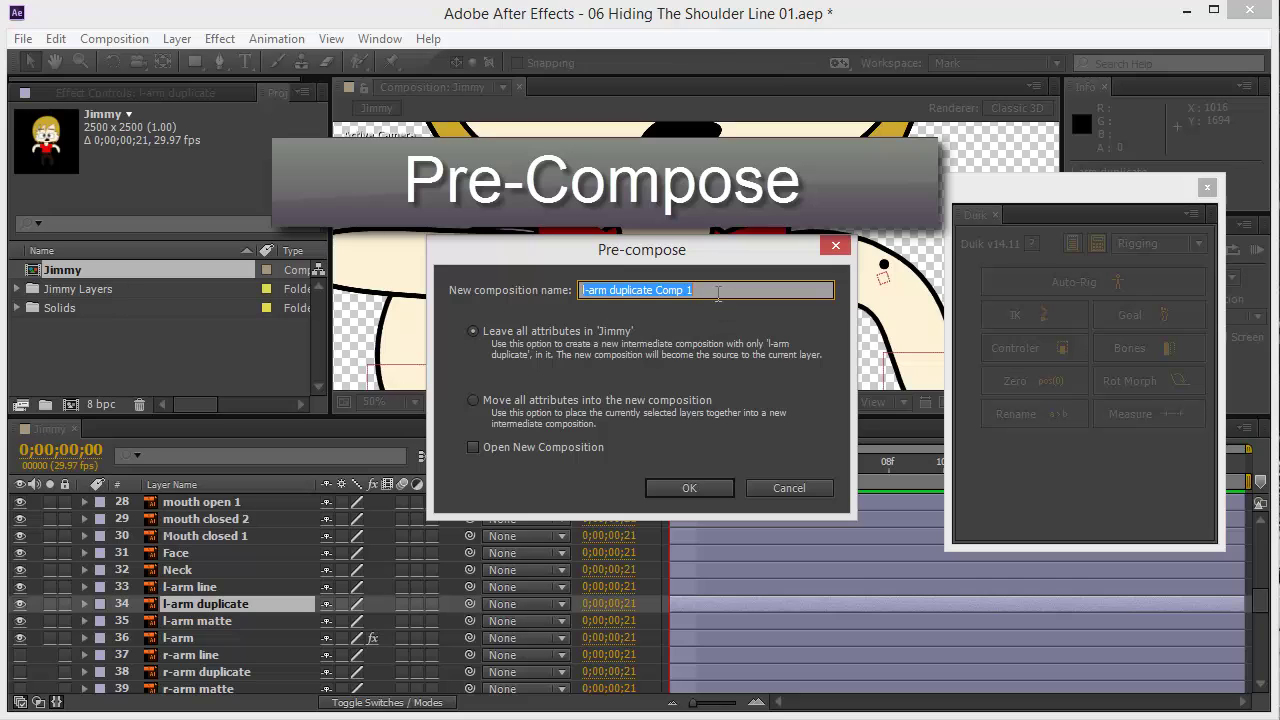
click(689, 488)
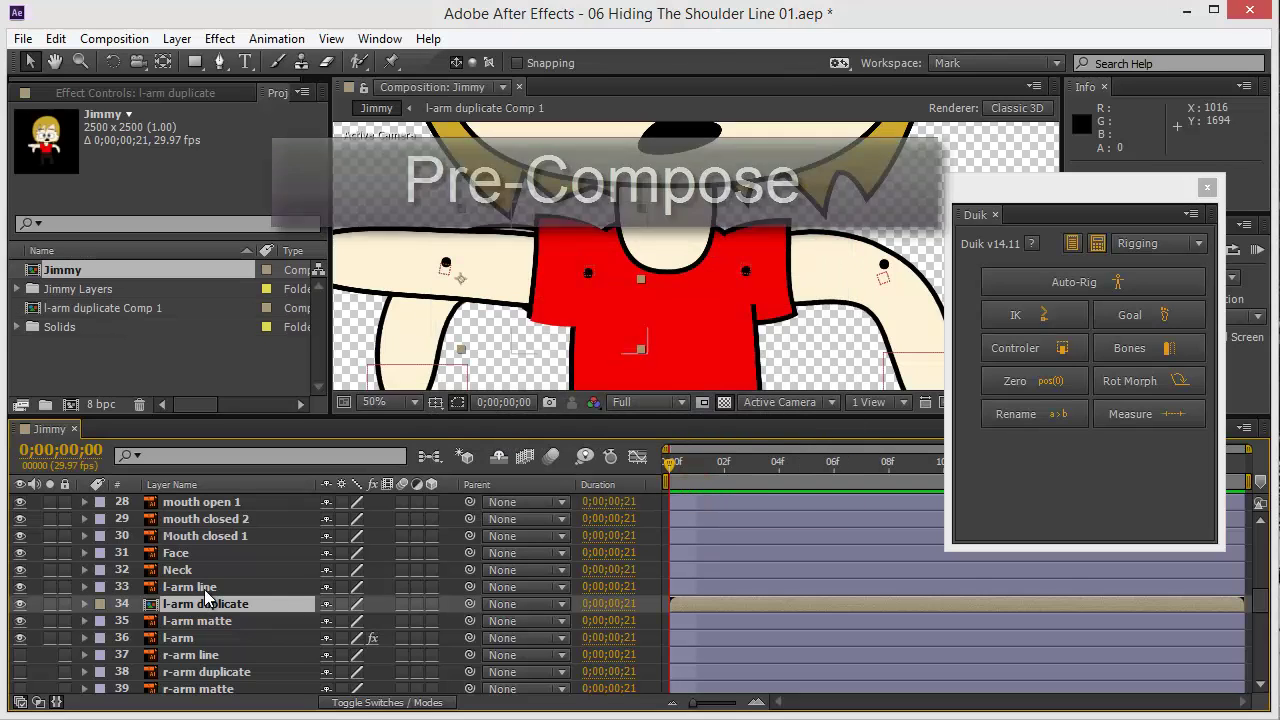
click(183, 590)
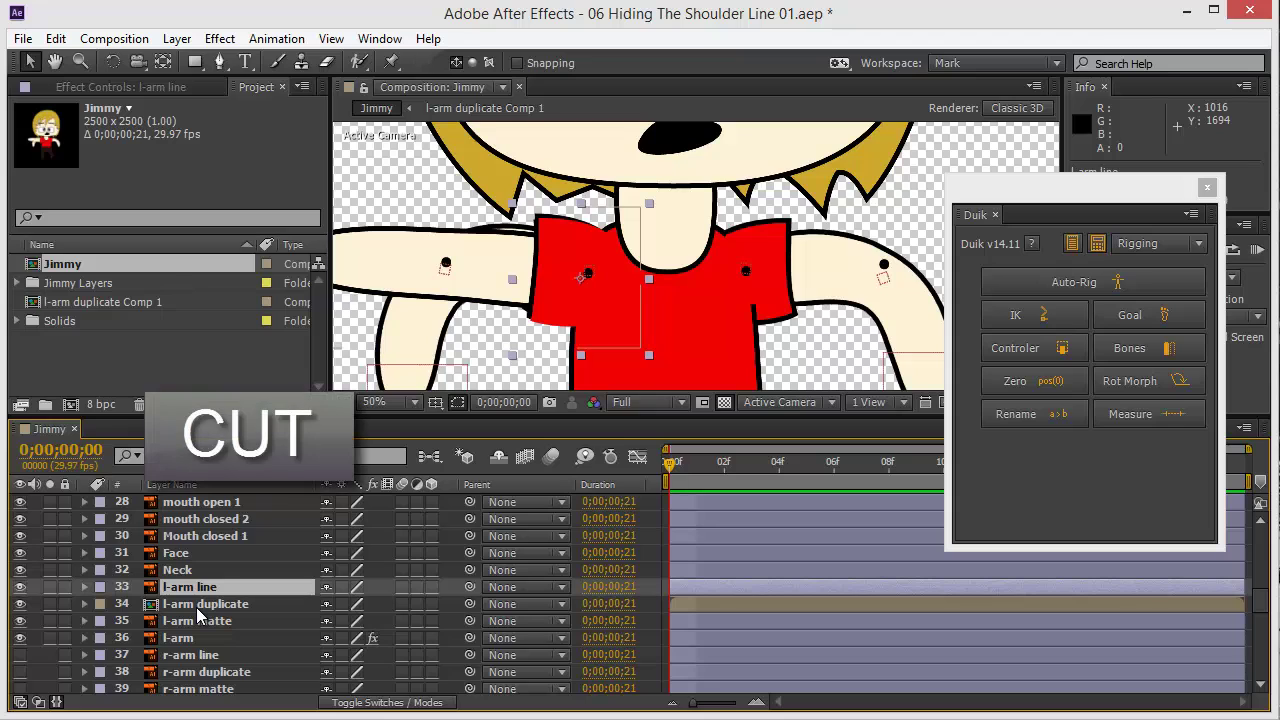
key(ctrl+x)
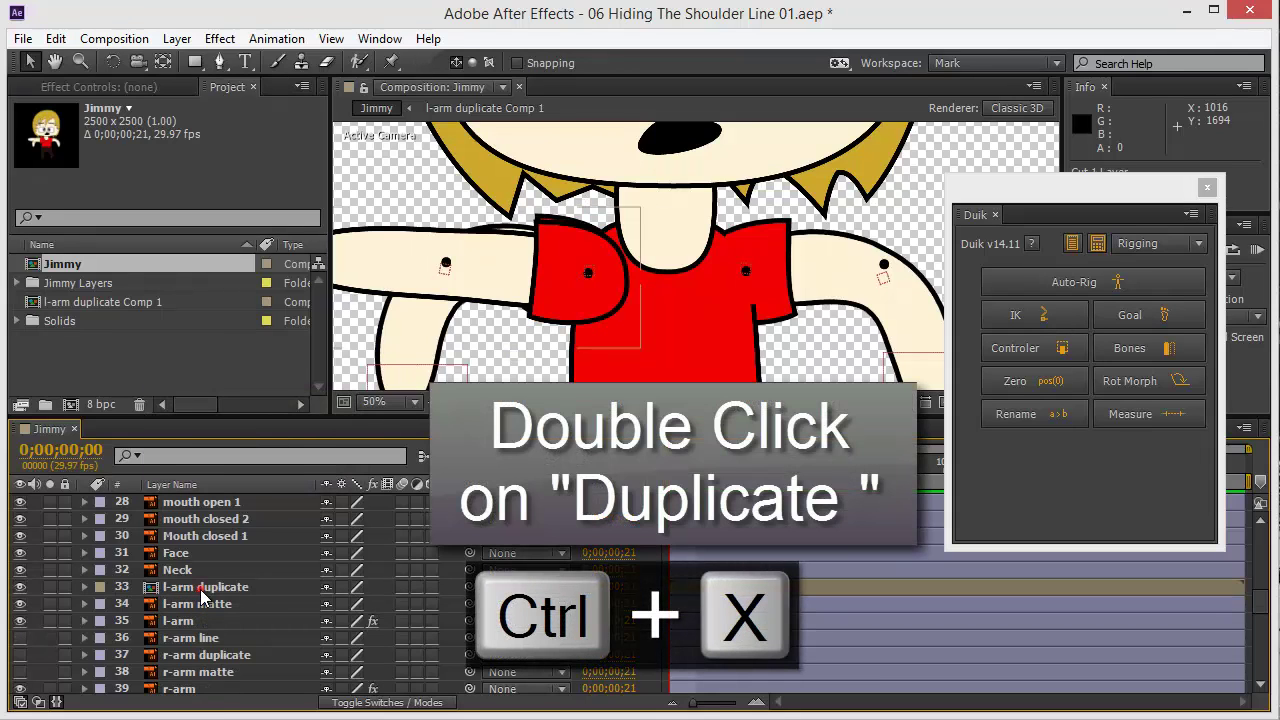
Paste the l-arm line layer into l-arm duplicate Comp 1 and drag it onto the arm artwork.
double_click(200, 589)
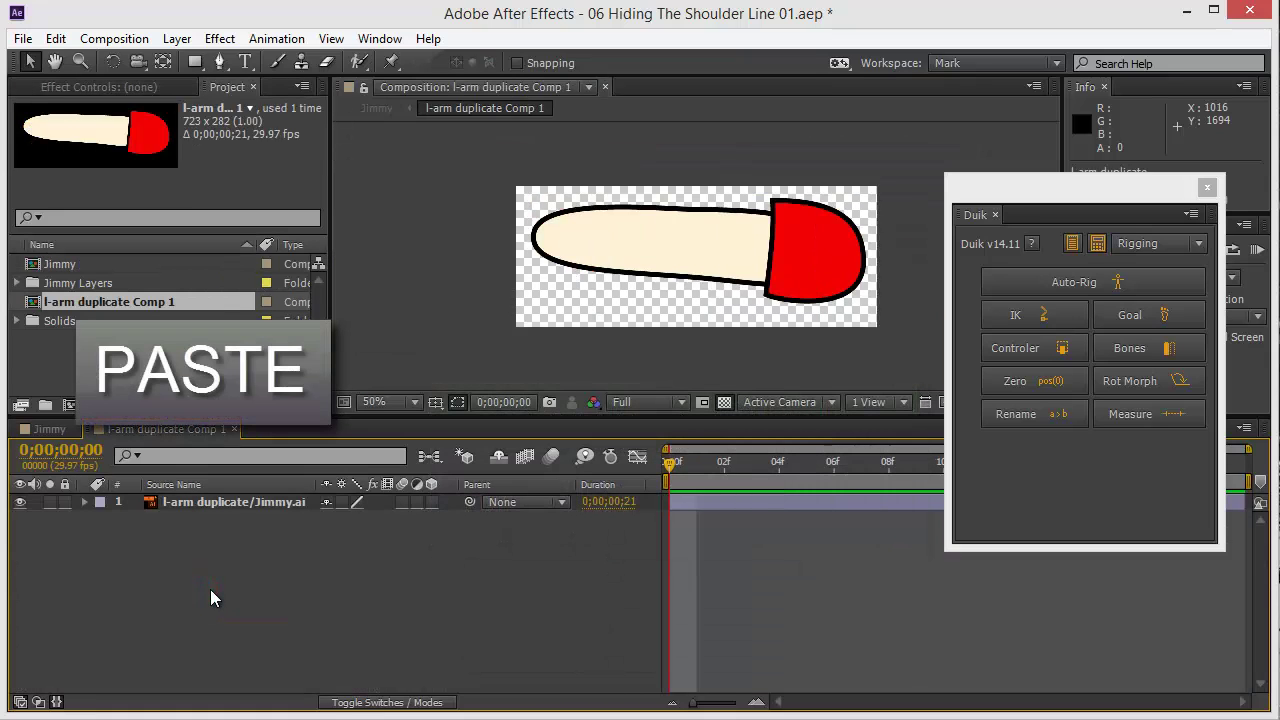
key(ctrl+v)
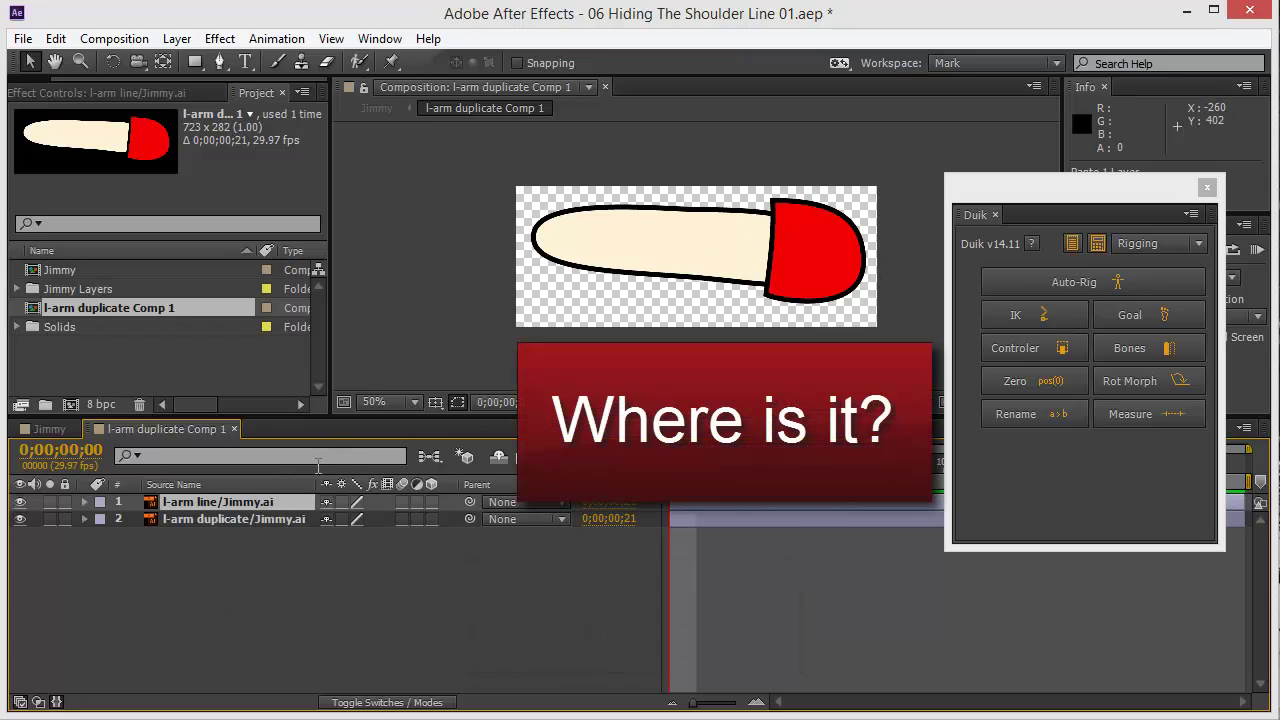
key(comma)
key(comma)
key(comma)
key(comma)
key(comma)
key(comma)
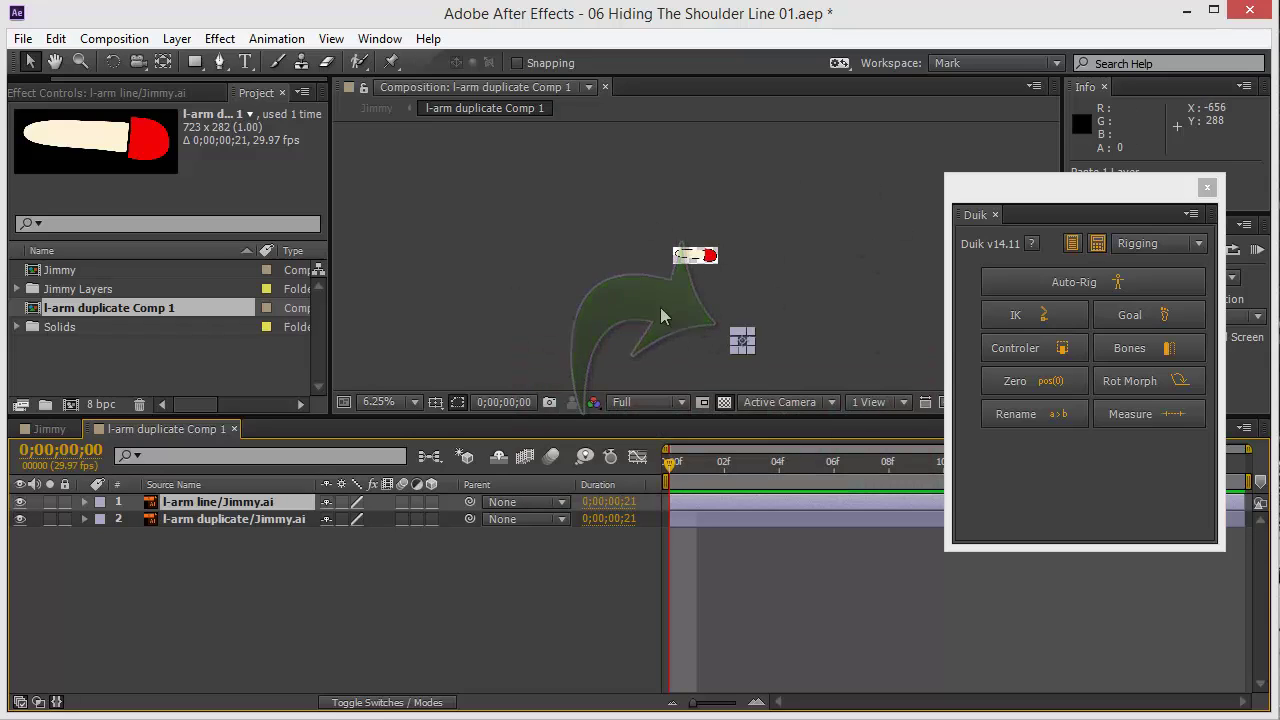
key(period)
key(period)
key(period)
key(comma)
key(comma)
key(comma)
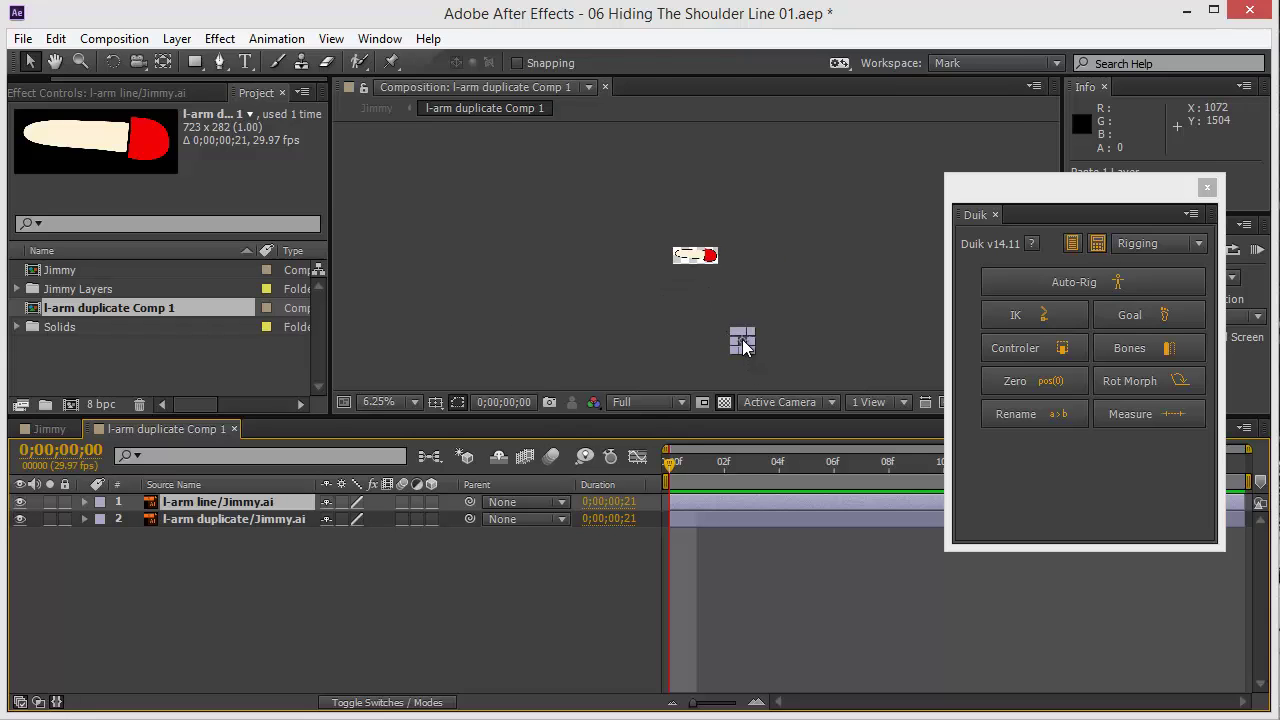
drag(742, 339, 710, 256)
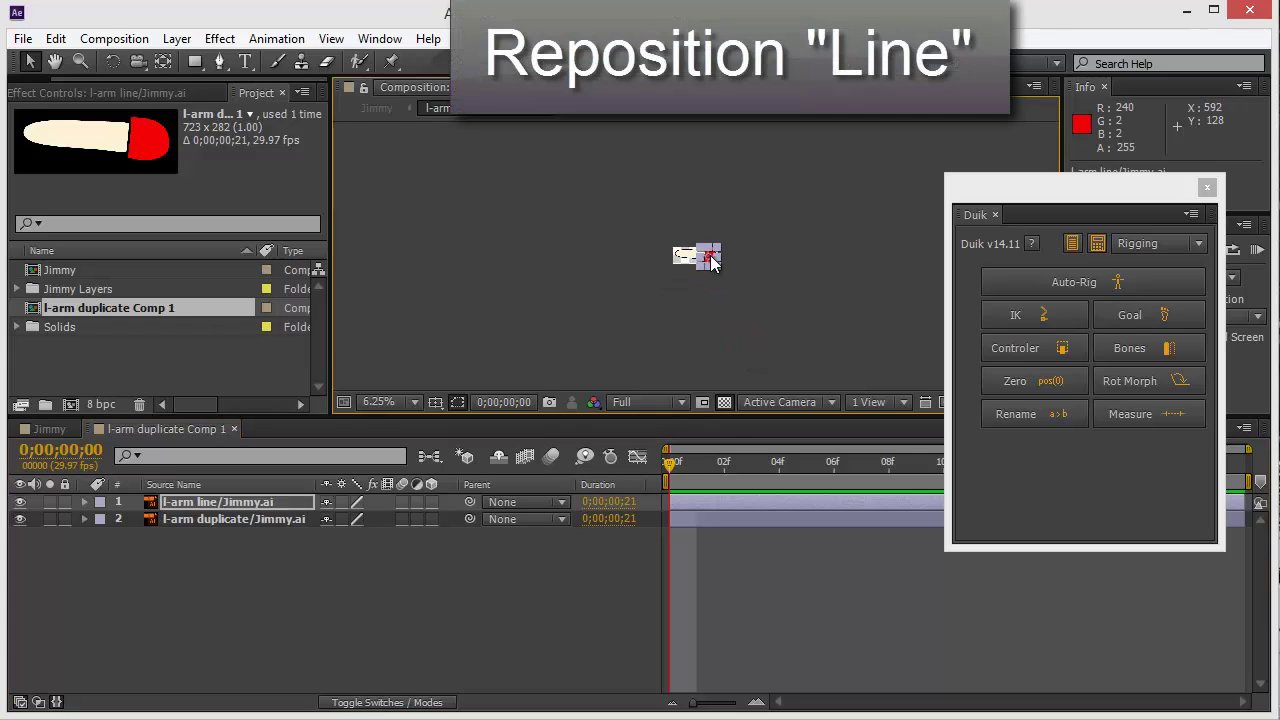
key(period)
key(period)
key(period)
key(period)
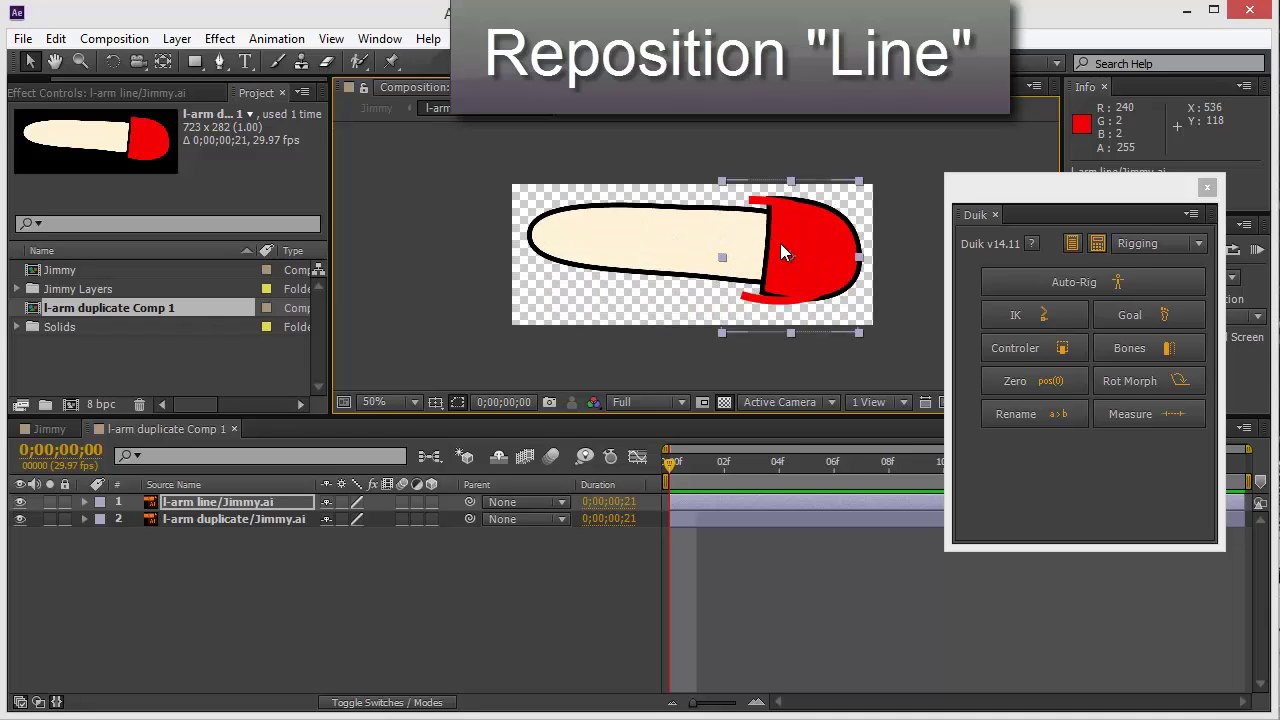
Lower both arm layers' opacity to 54% and shift the red line right onto the sleeve.
shift+click(244, 517)
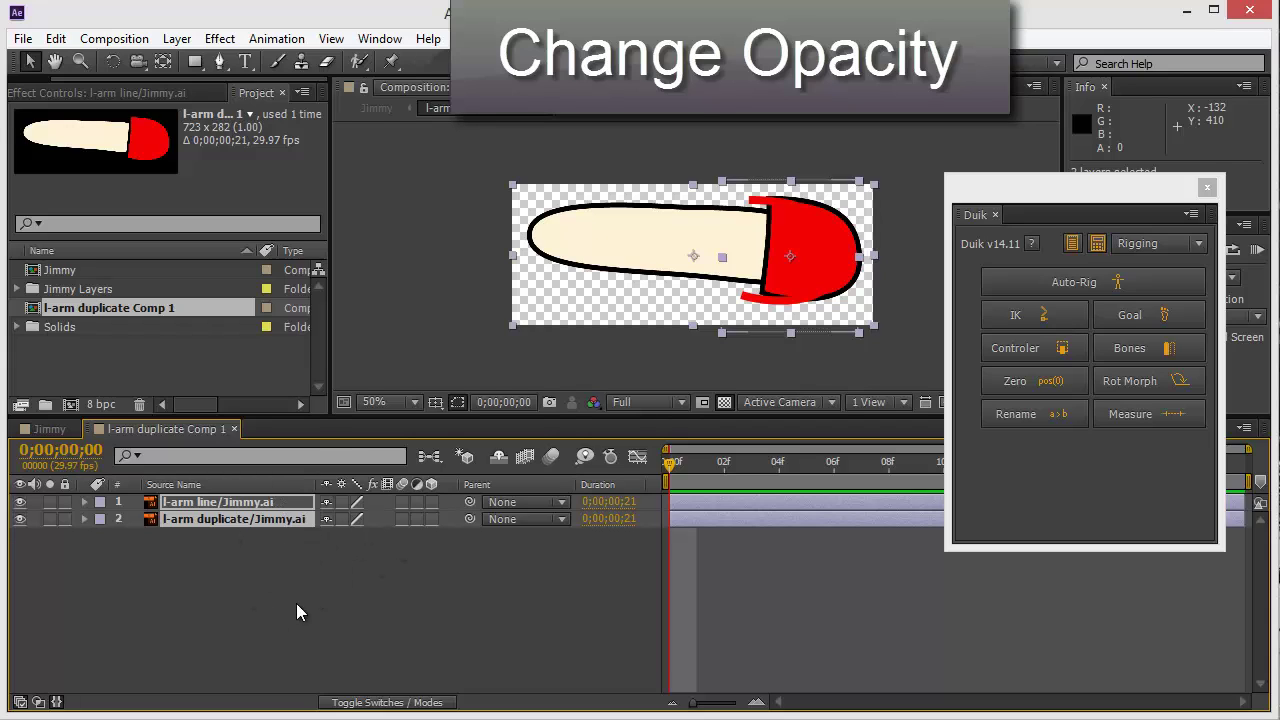
key(t)
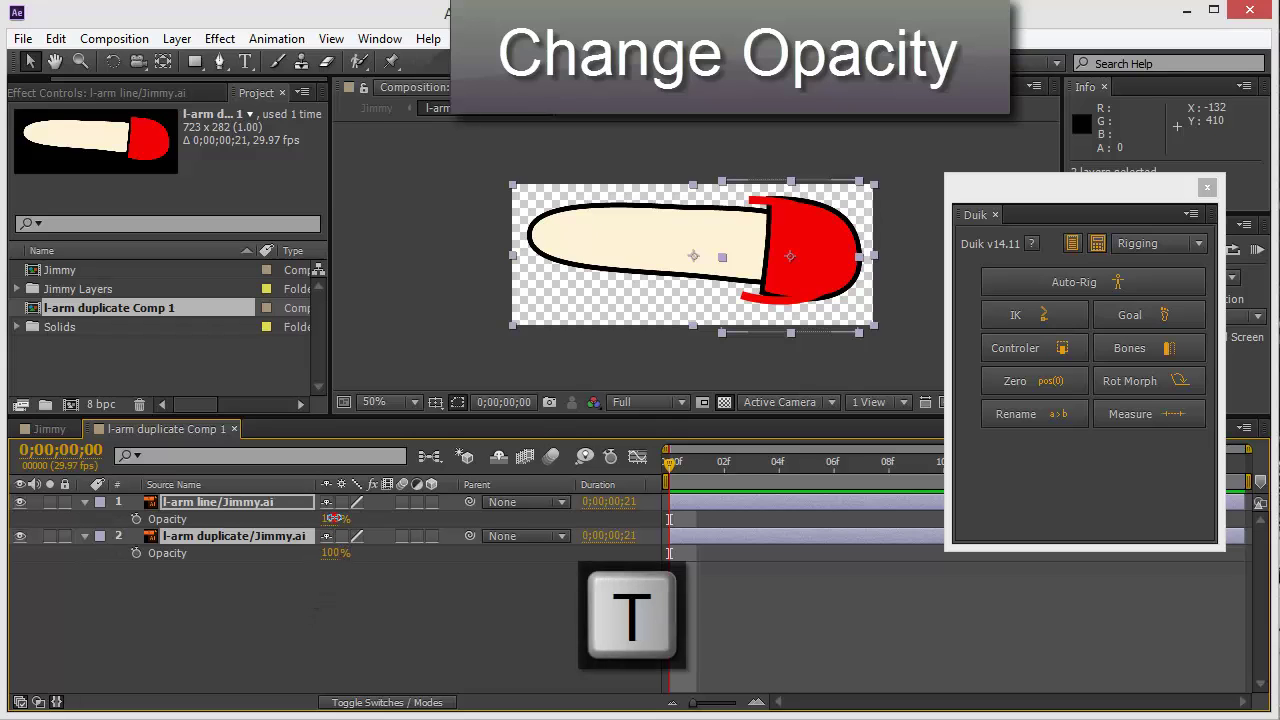
drag(333, 518, 308, 520)
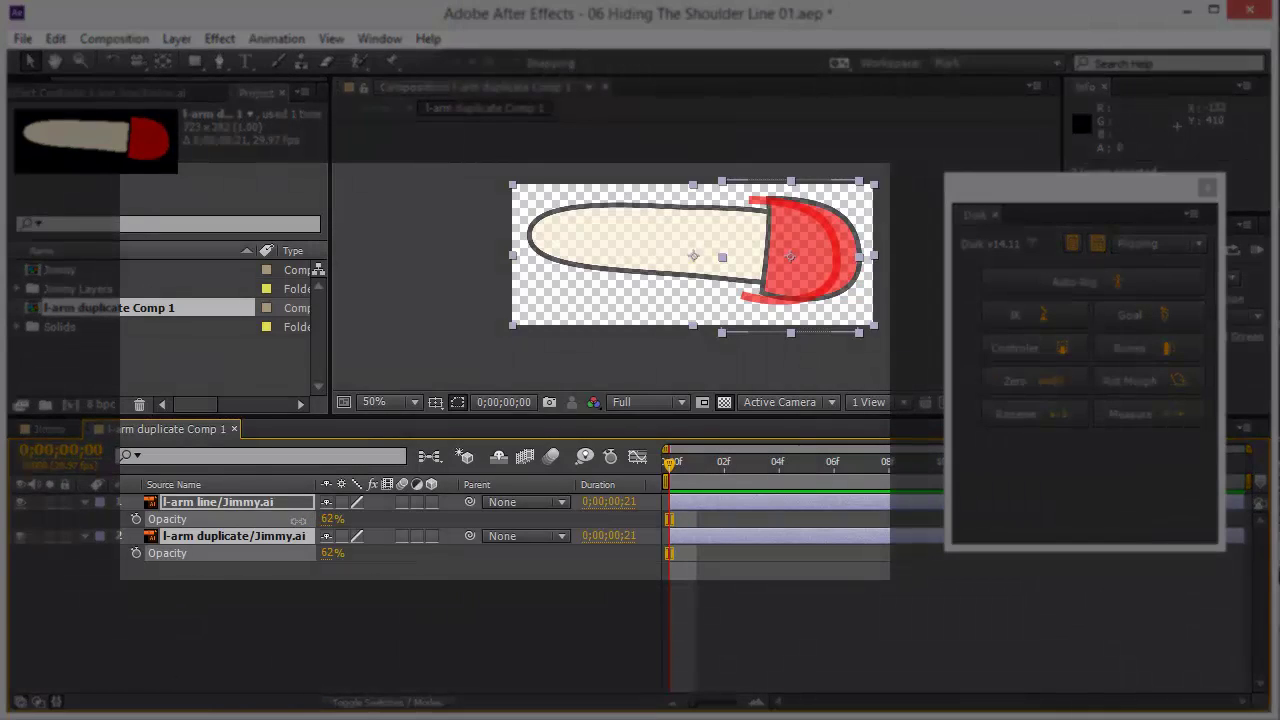
drag(308, 520, 292, 521)
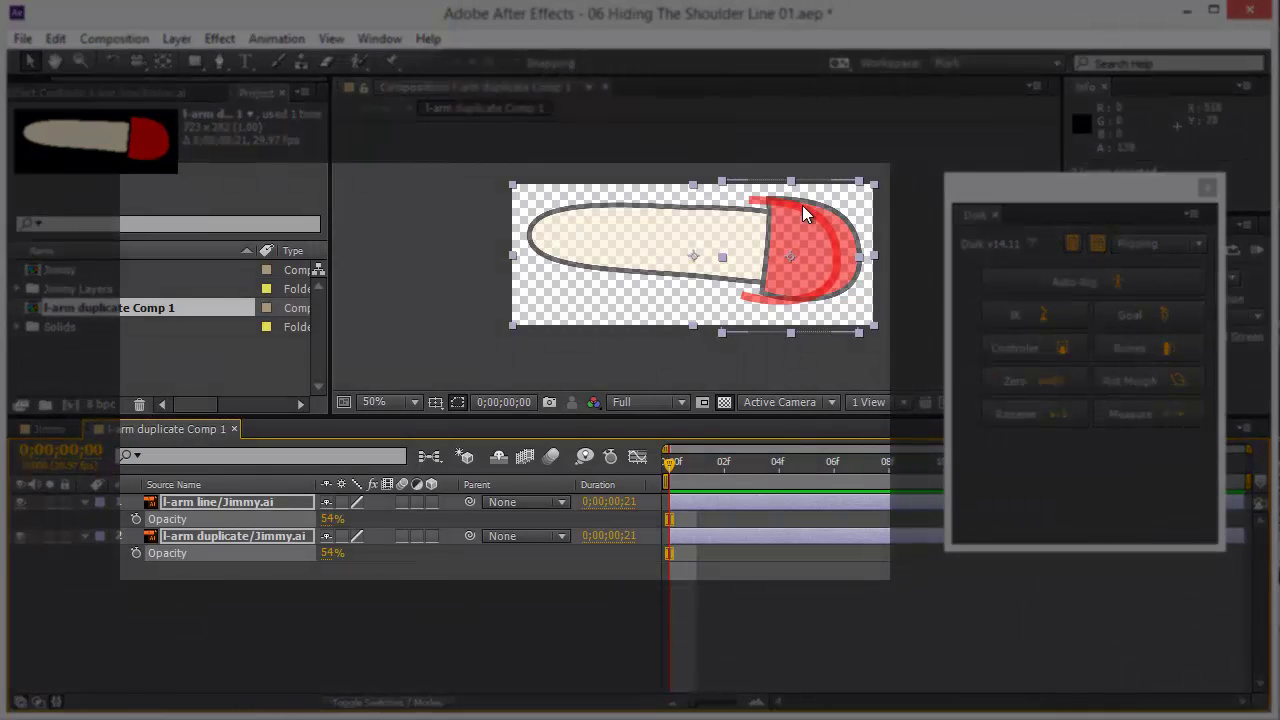
click(690, 359)
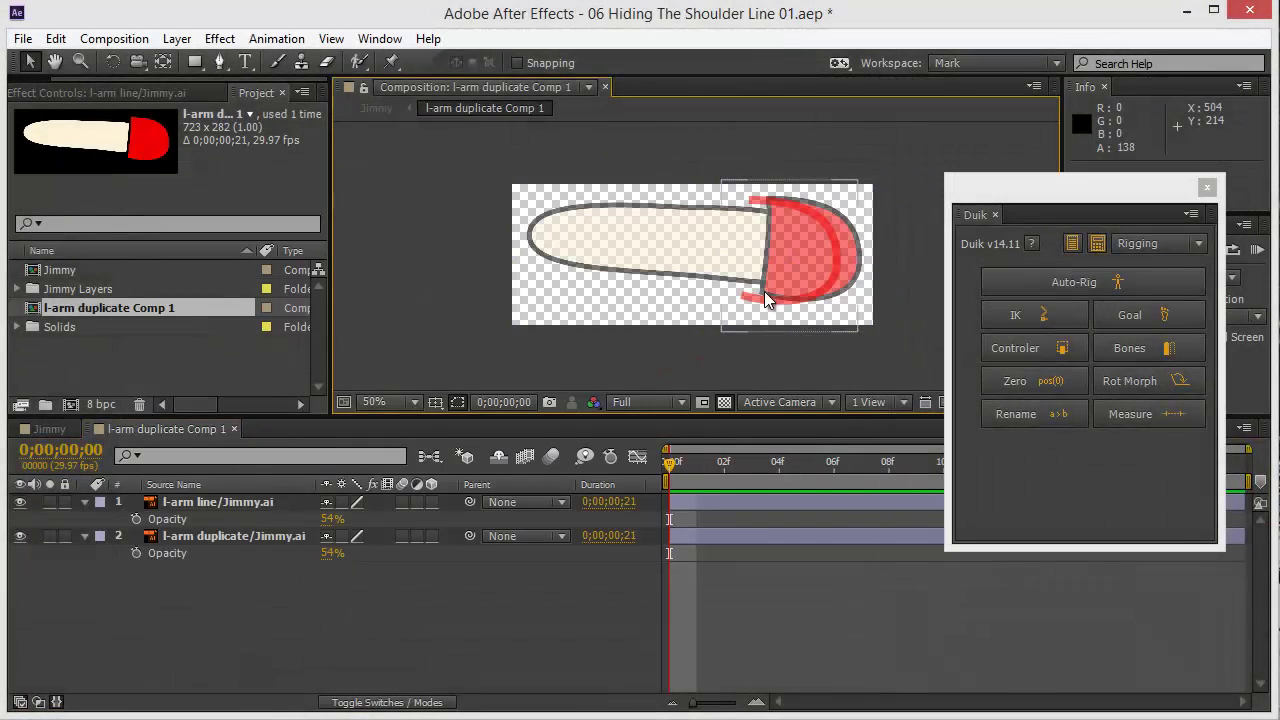
drag(764, 291, 787, 297)
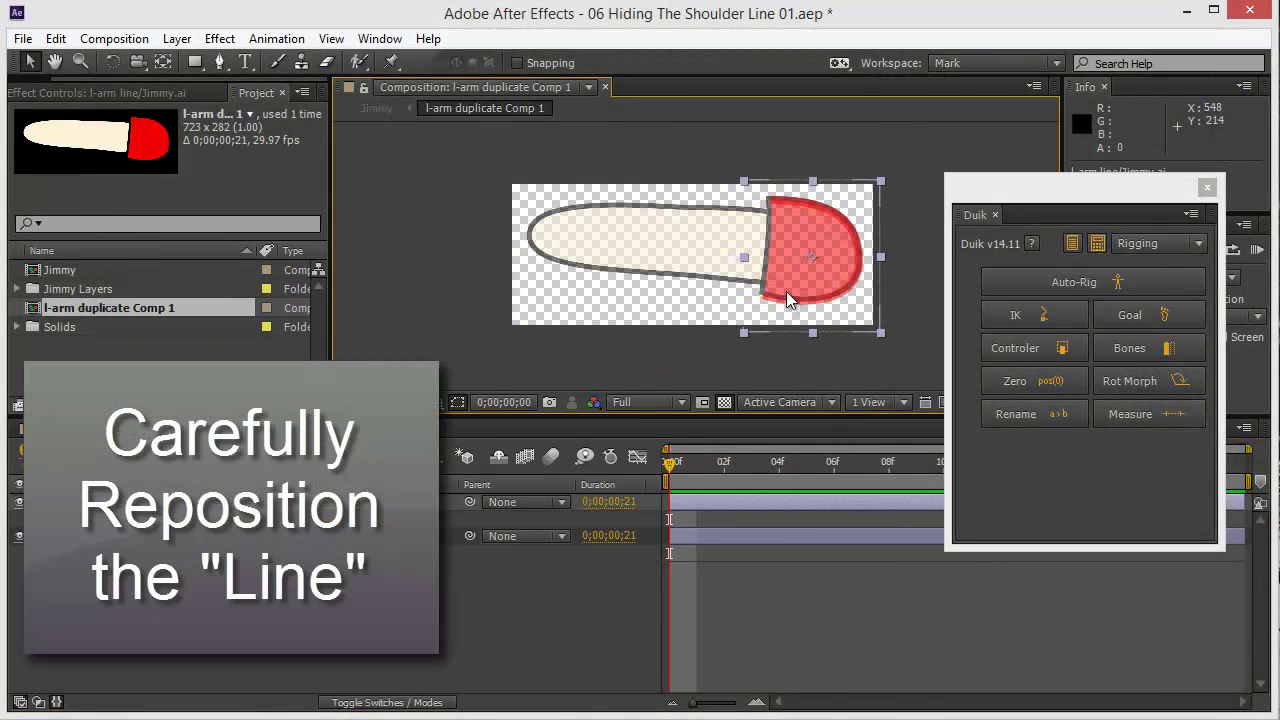
Zoom in on the maximized viewer, close Duik, and nudge the line to position 600.1, 144.2.
key(grave)
scroll(778, 427, up, 4)
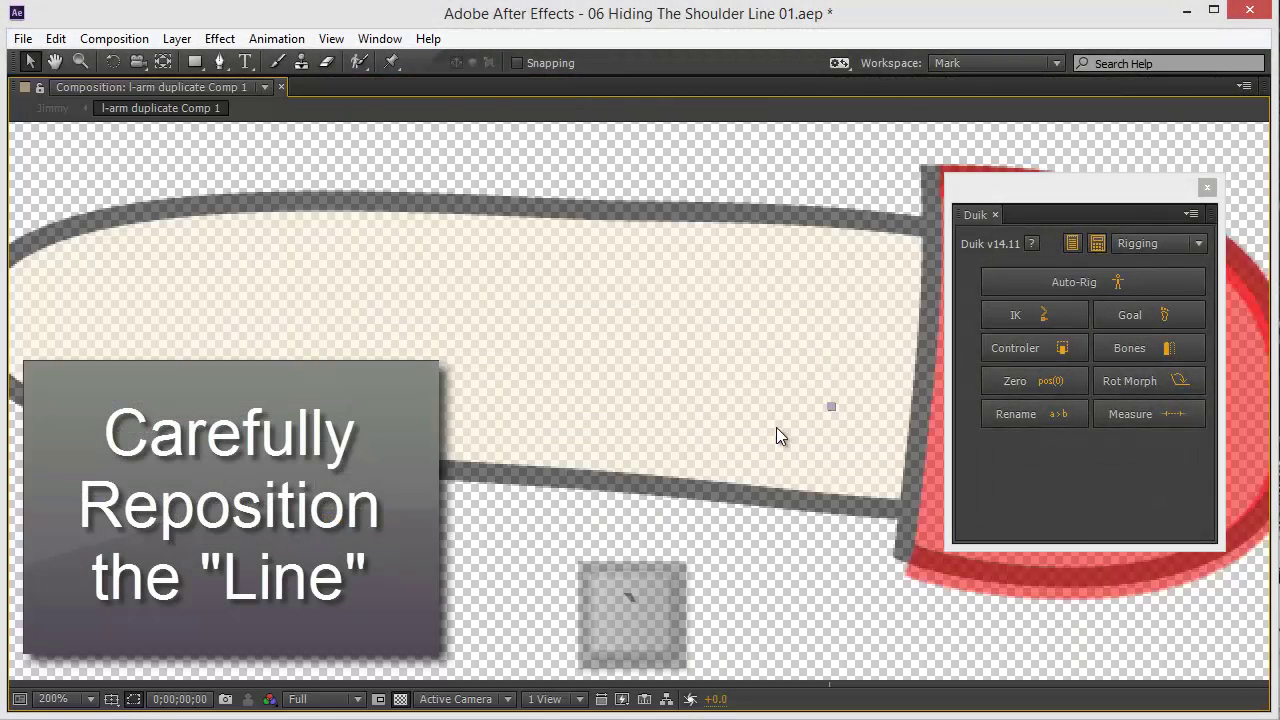
key(space)
drag(791, 389, 484, 405)
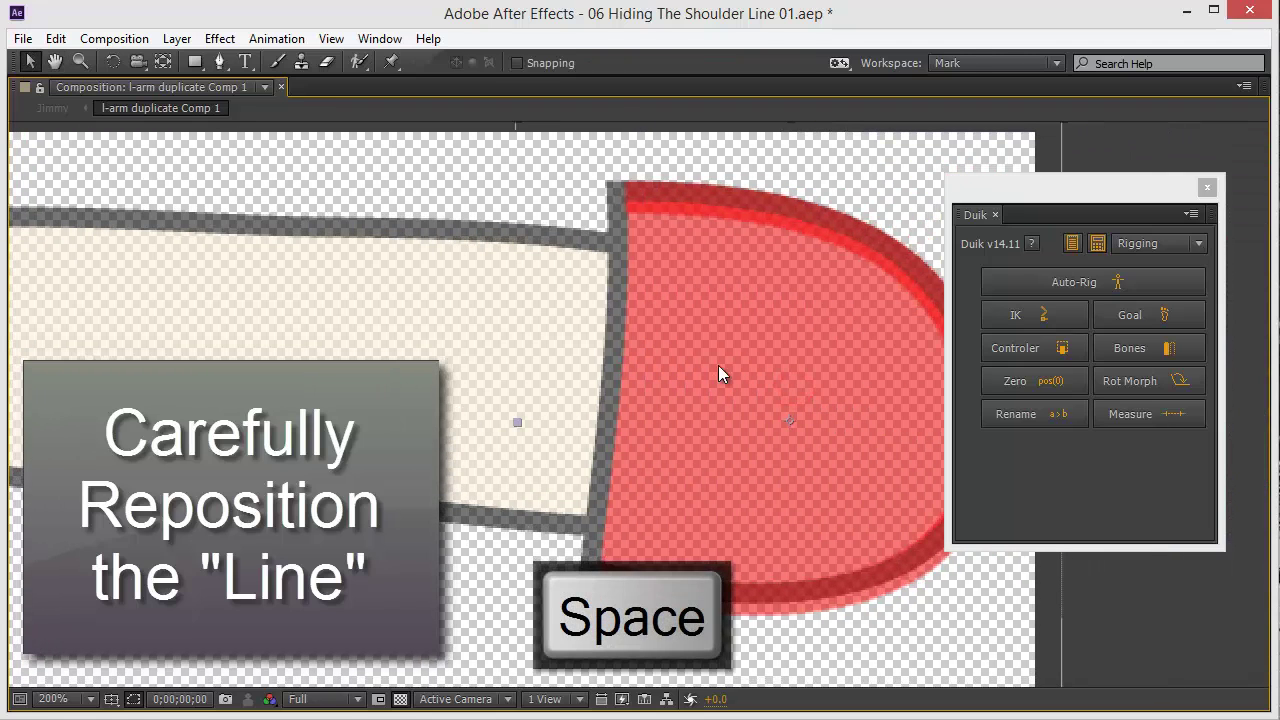
click(1208, 189)
drag(806, 423, 815, 428)
key(Down)
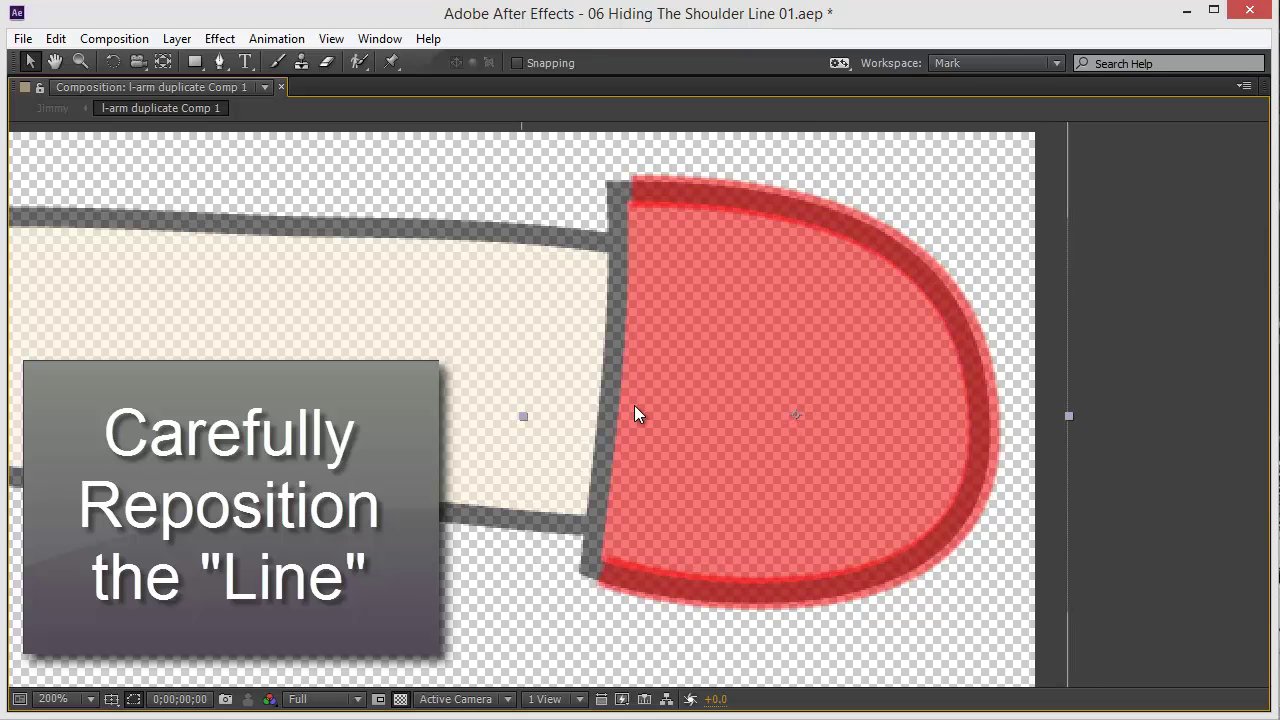
key(Left)
key(Left)
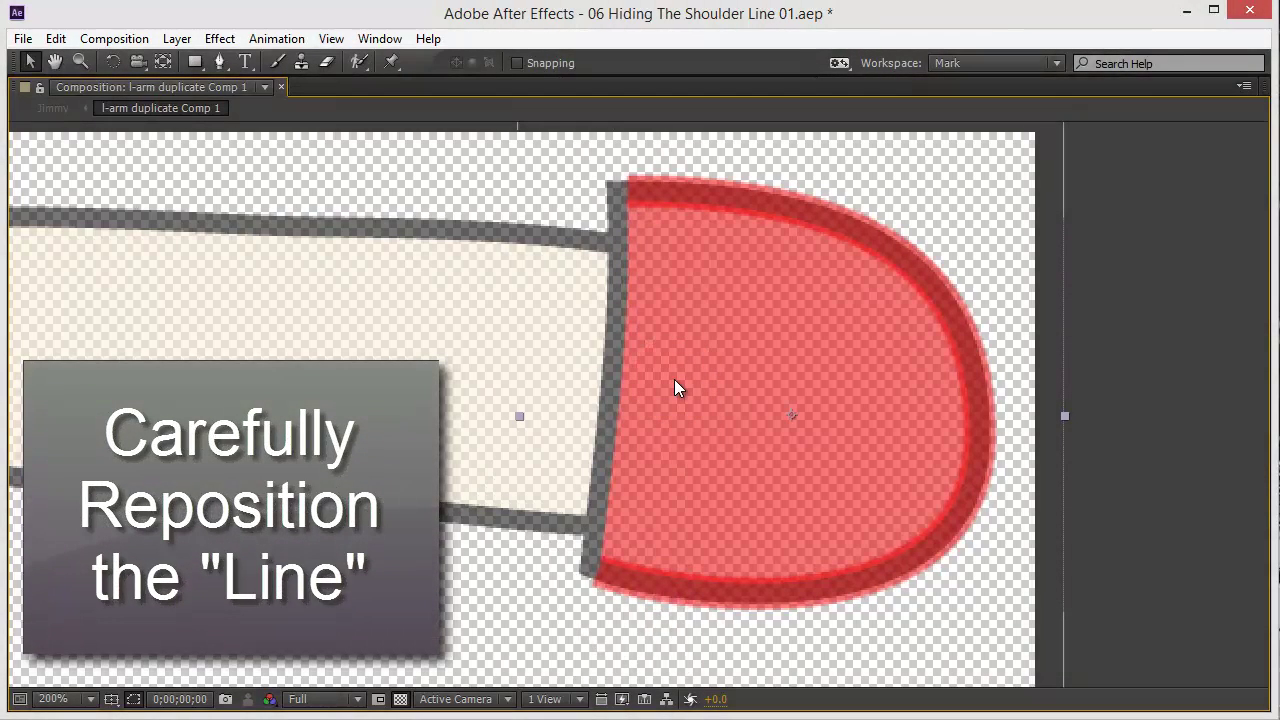
scroll(674, 379, down, 1)
Delete the l-arm duplicate layer, set the line's Opacity to 100%, and close the precomp tab.
key(grave)
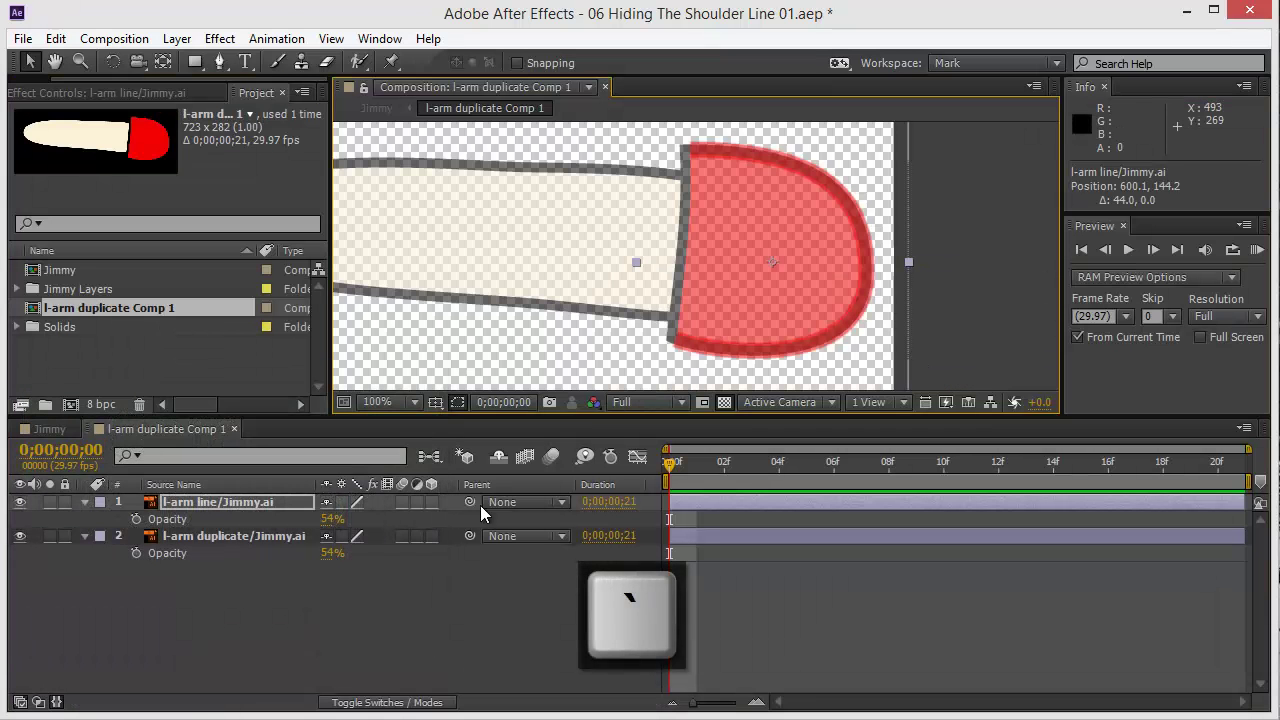
click(205, 537)
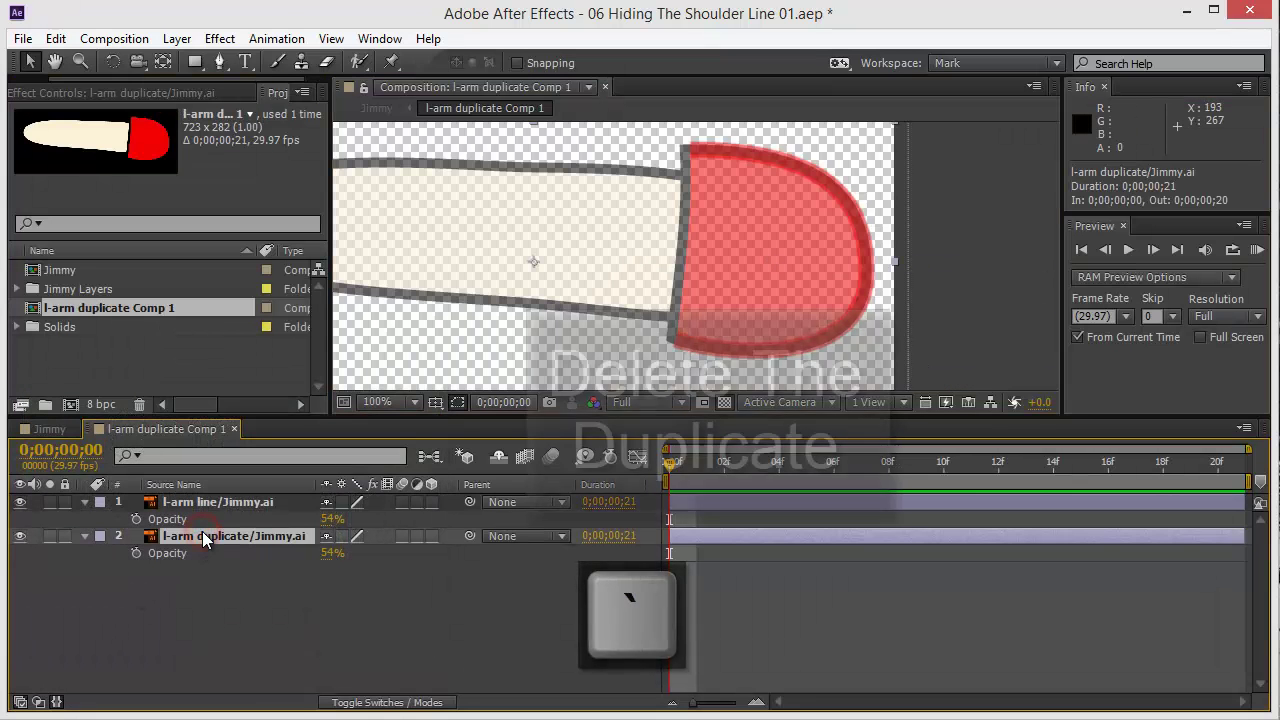
key(Delete)
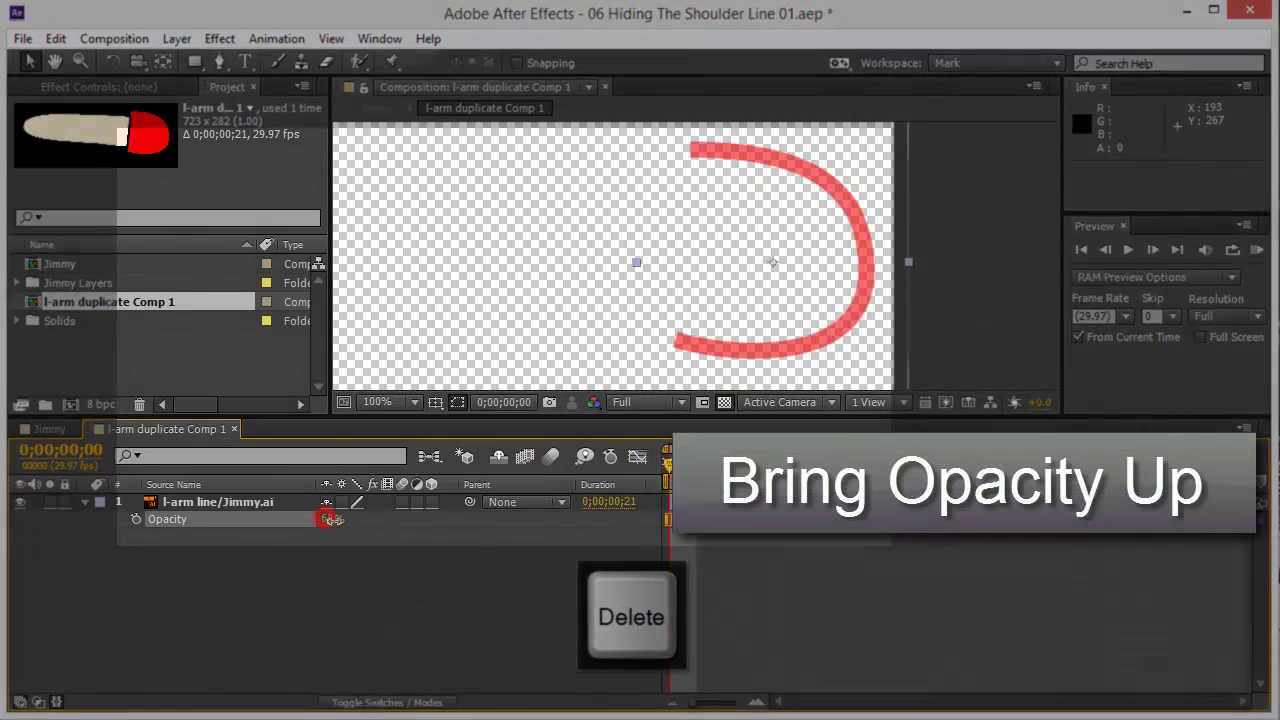
drag(330, 520, 472, 525)
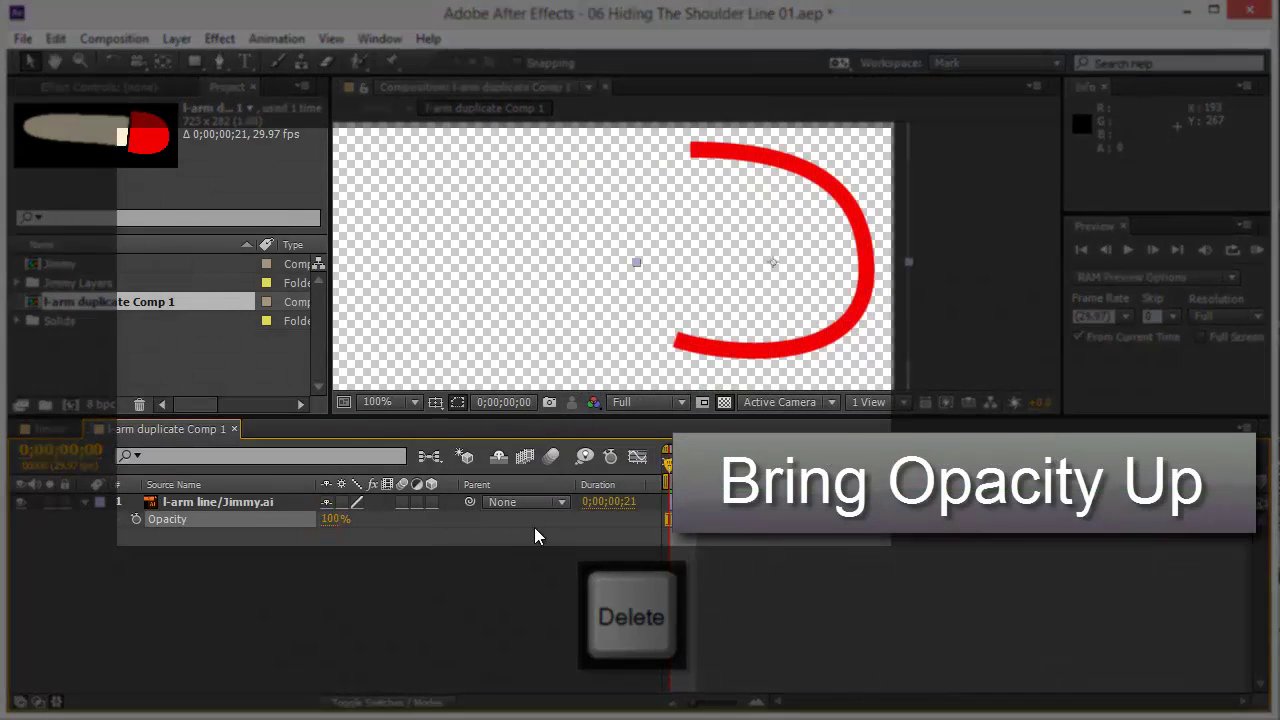
click(354, 608)
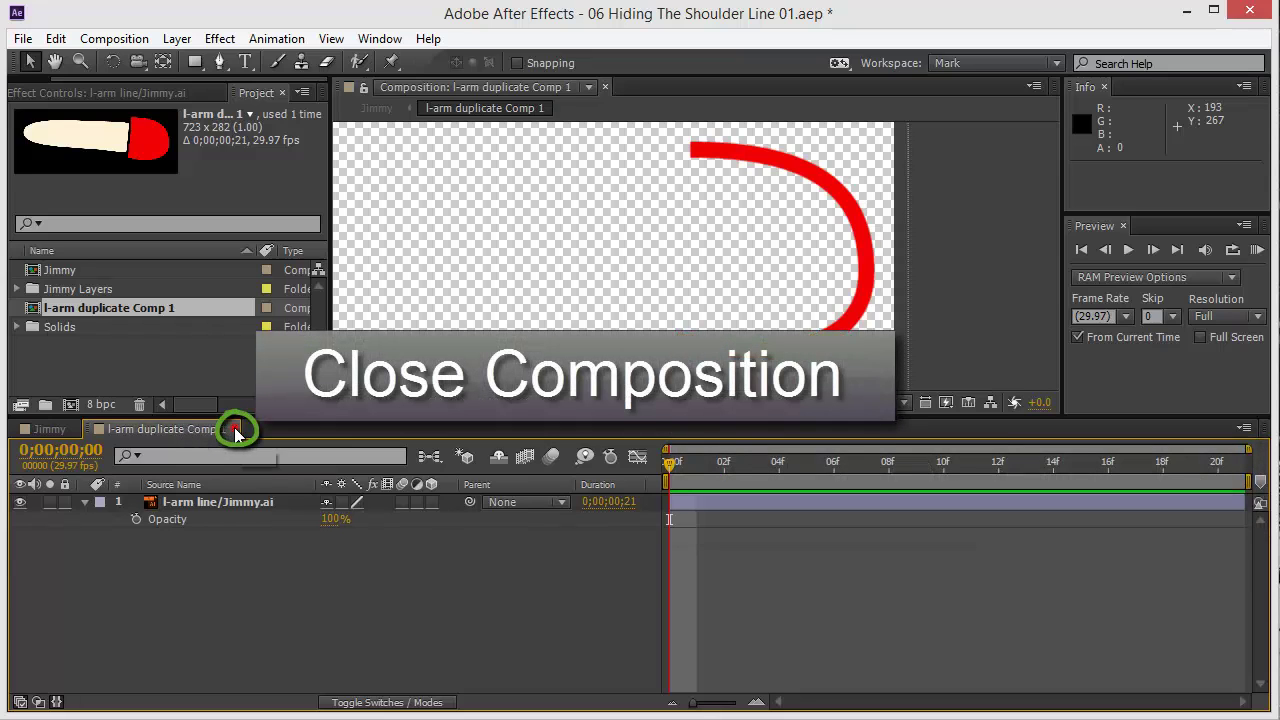
click(235, 429)
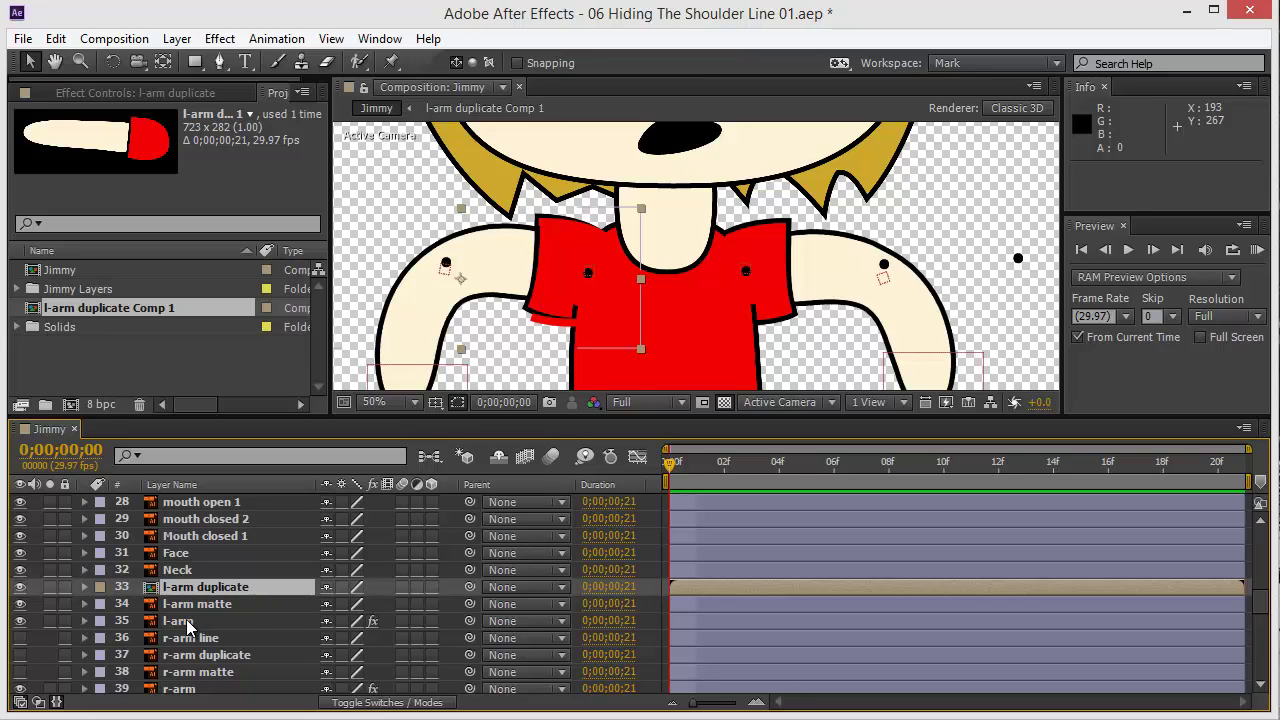
Select the l-arm layer and copy its Puppet effect from Effect Controls.
click(187, 624)
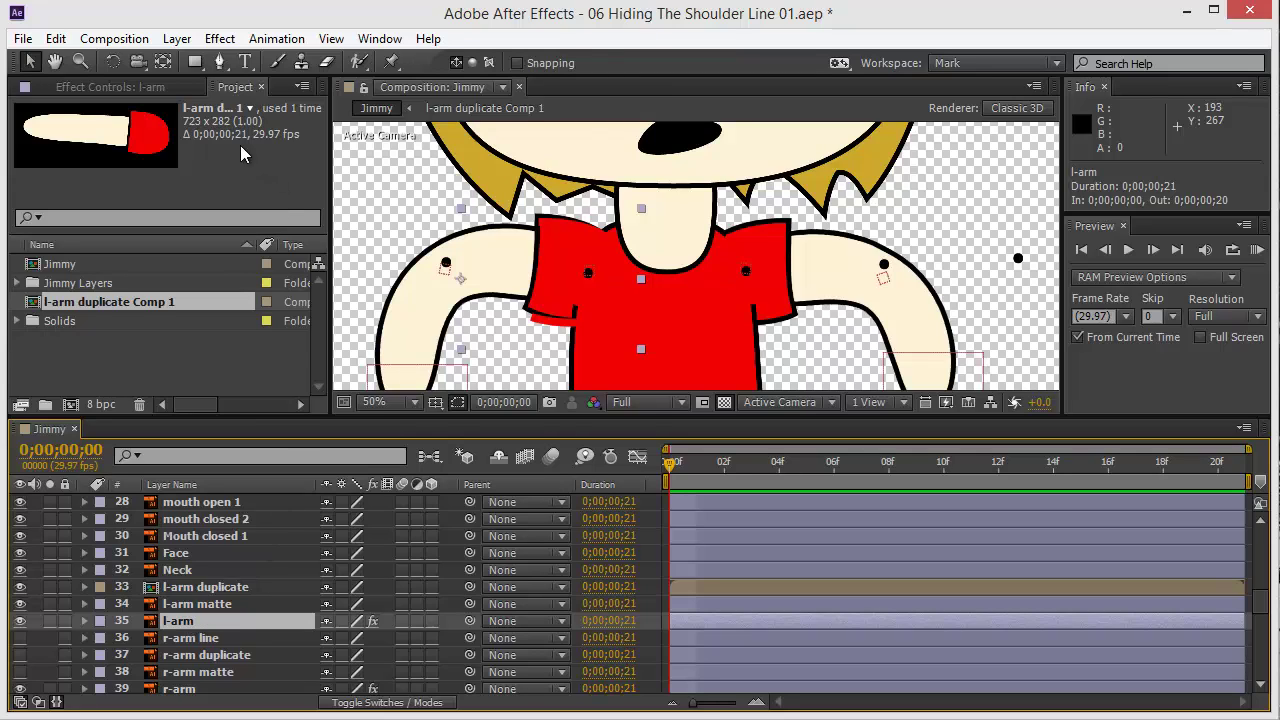
click(124, 88)
click(70, 128)
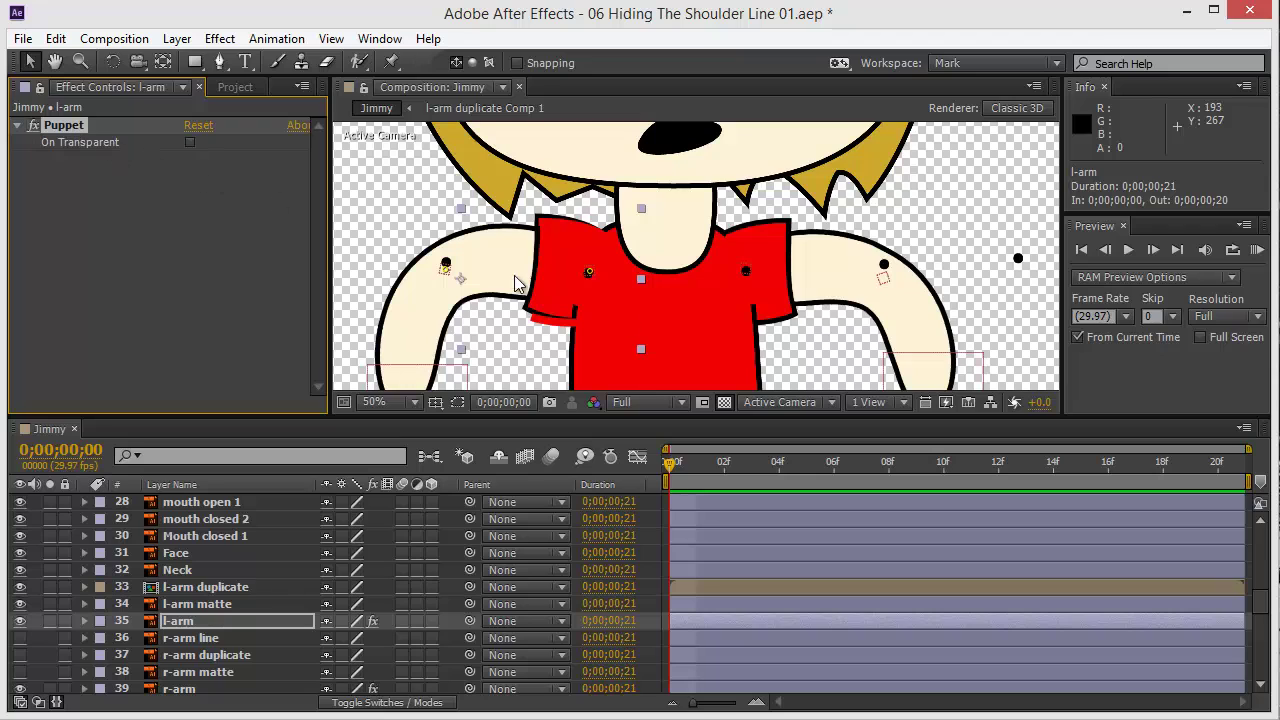
drag(509, 310, 576, 225)
click(89, 95)
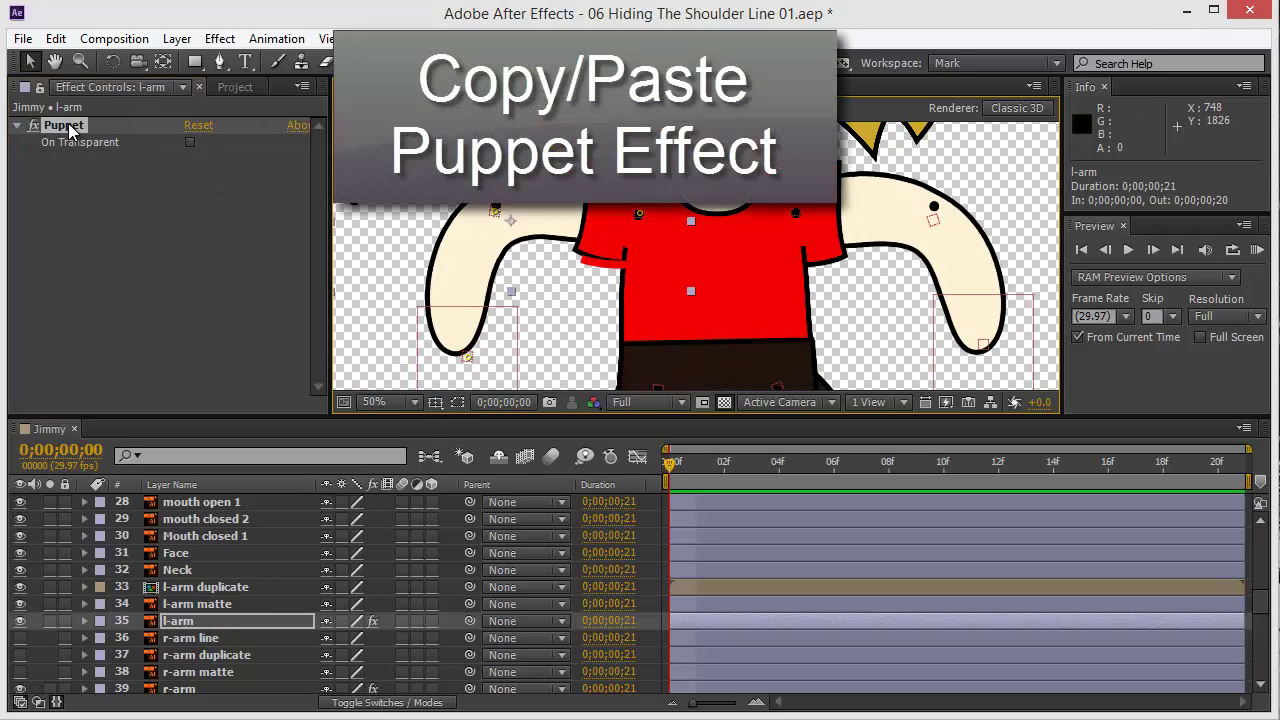
click(68, 128)
key(ctrl+c)
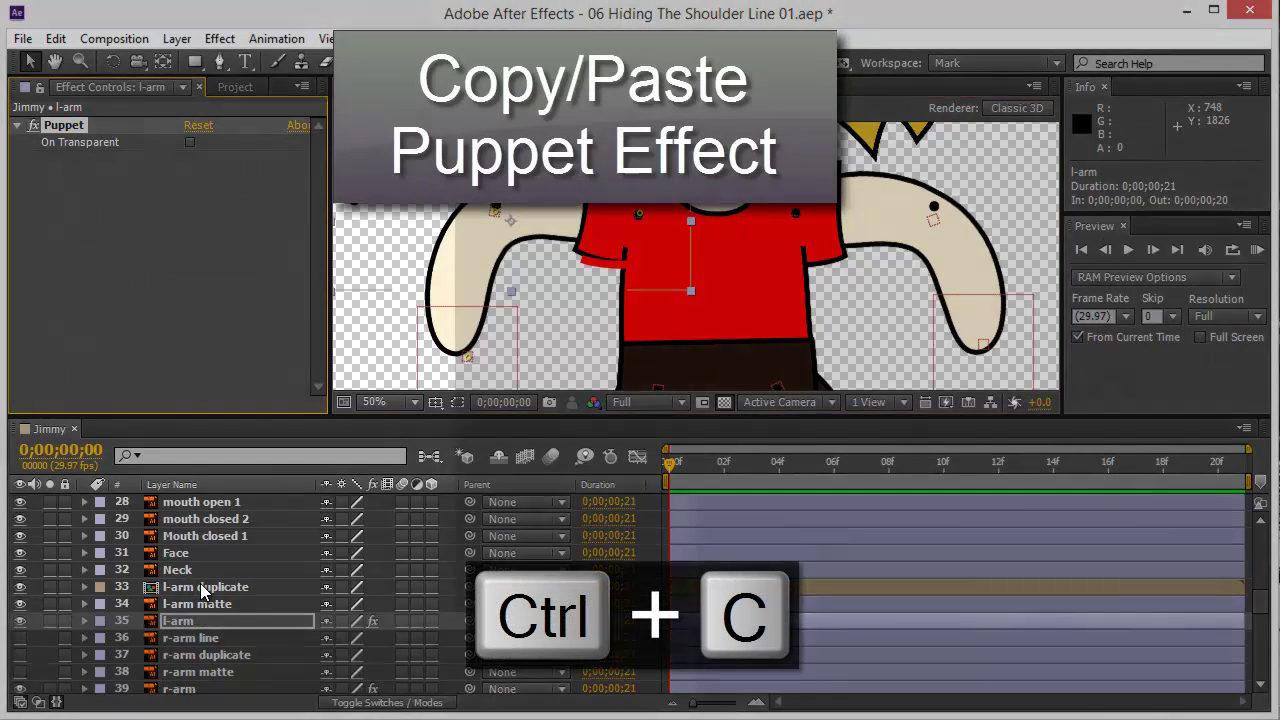
Paste the Puppet effect onto the l-arm duplicate layer, then deselect it.
click(203, 588)
key(ctrl+v)
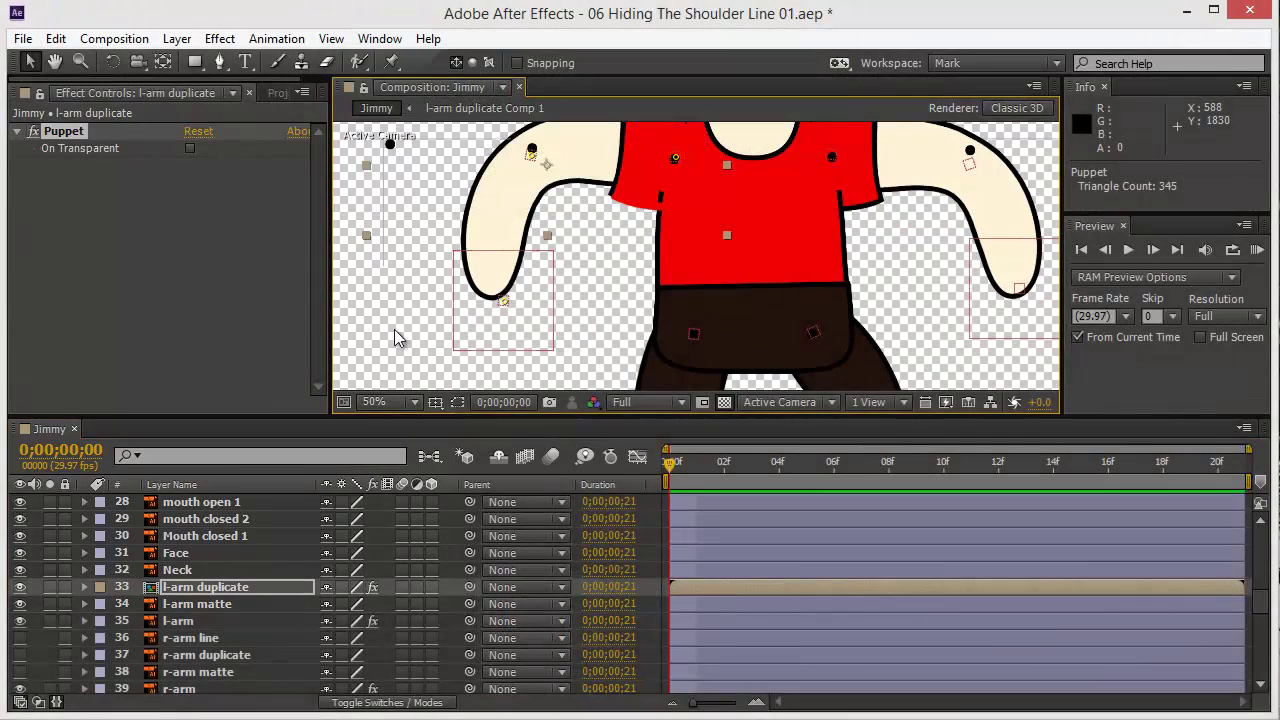
click(390, 331)
drag(485, 337, 440, 327)
Undo the stray pin move and delete the PINS AND LINES layer.
key(ctrl+z)
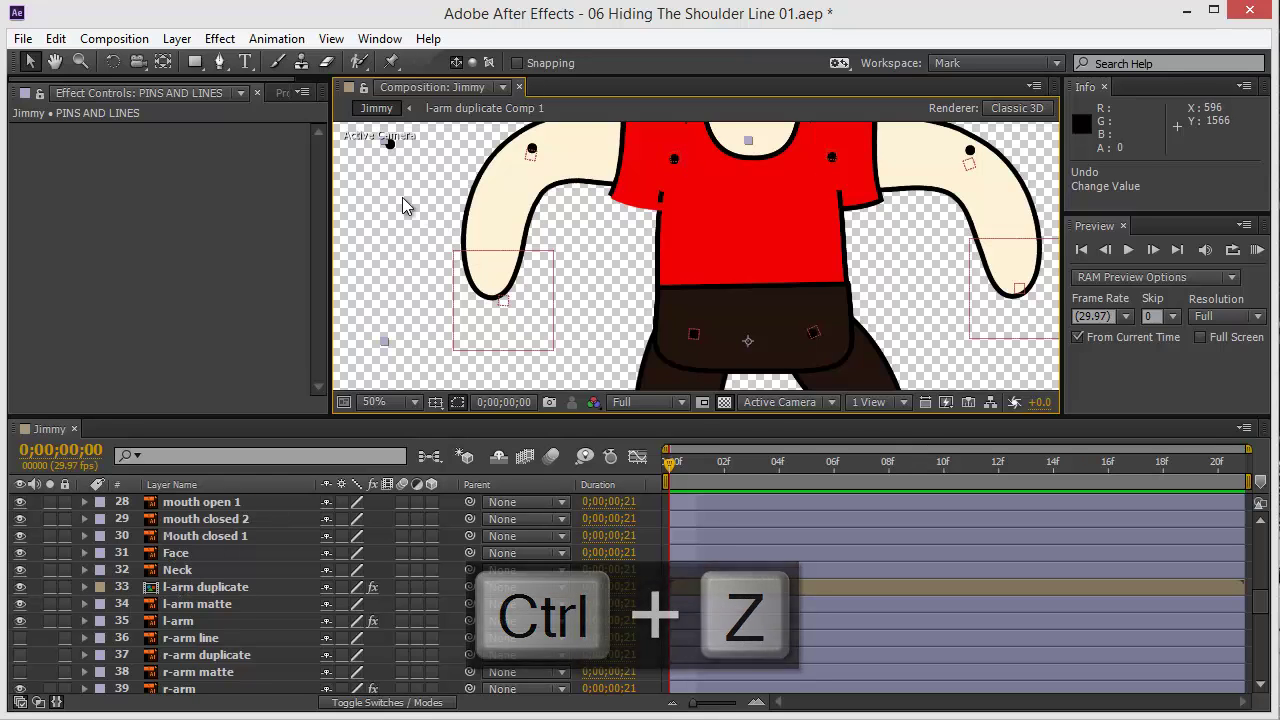
drag(403, 197, 391, 252)
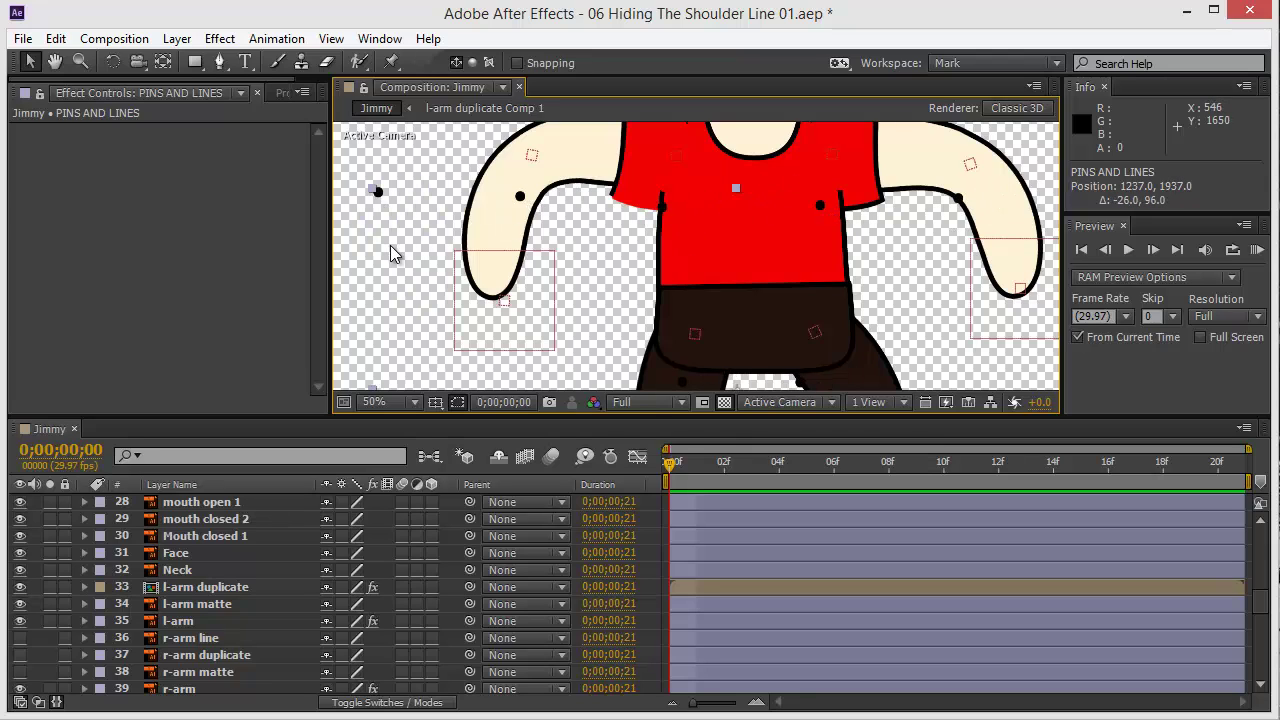
key(Delete)
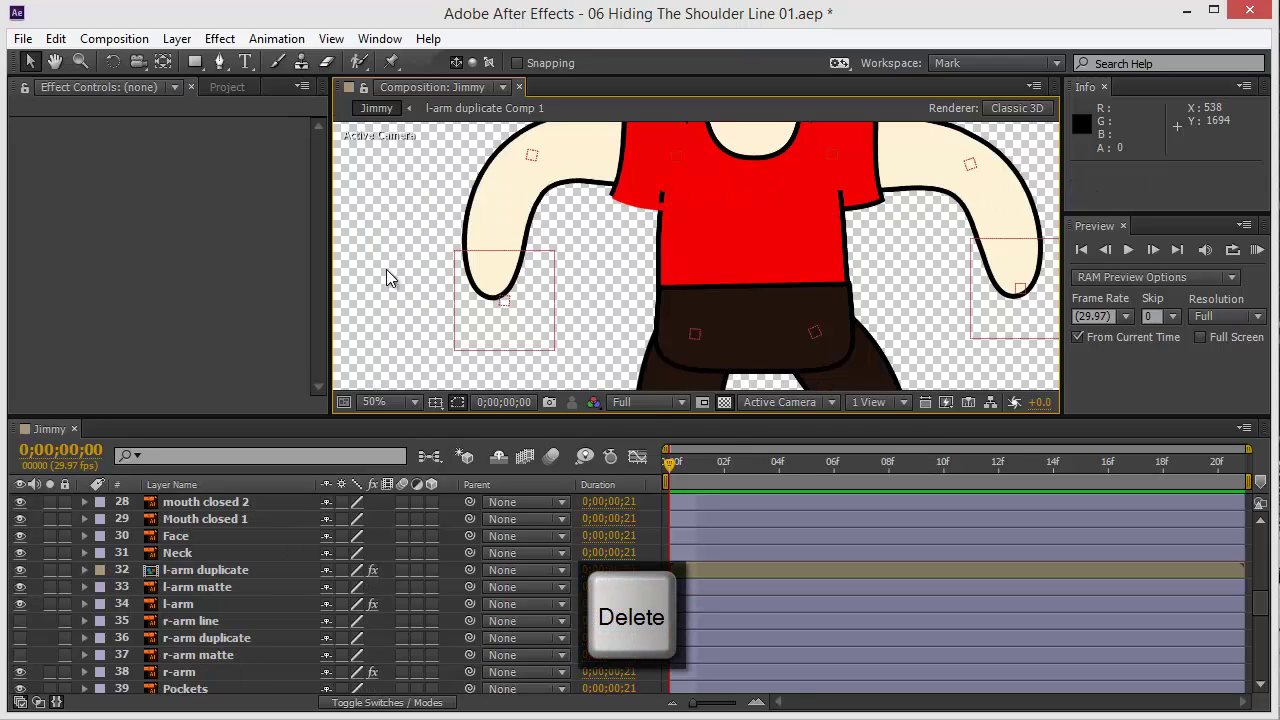
Drag the left-hand controller to test the arm bend, then undo the pose change.
click(368, 336)
mouse_move(466, 328)
mouse_down()
mouse_move(395, 290)
mouse_move(500, 190)
mouse_move(500, 320)
mouse_move(503, 298)
mouse_move(452, 369)
mouse_move(470, 313)
mouse_up()
drag(570, 213, 560, 277)
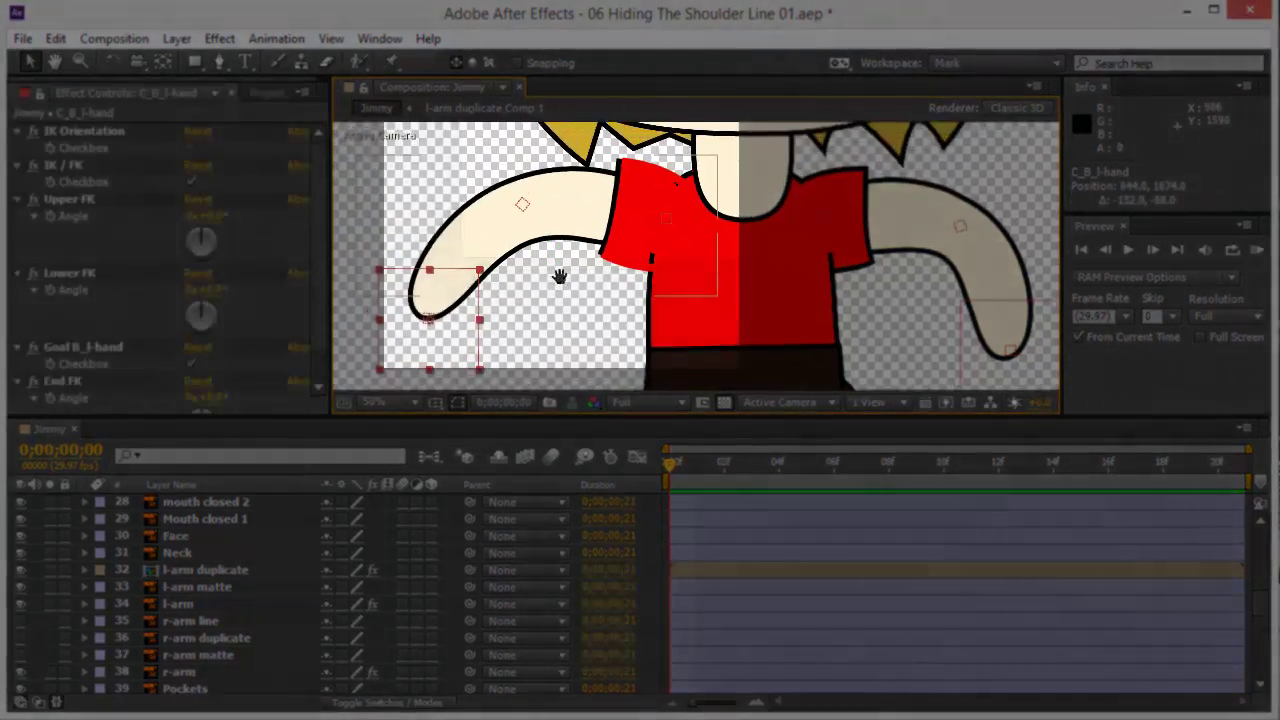
mouse_move(447, 373)
mouse_down()
mouse_move(403, 354)
mouse_move(571, 322)
mouse_move(449, 286)
mouse_move(470, 308)
mouse_move(462, 345)
mouse_move(415, 345)
mouse_move(428, 305)
mouse_move(443, 351)
mouse_up()
key(ctrl+z)
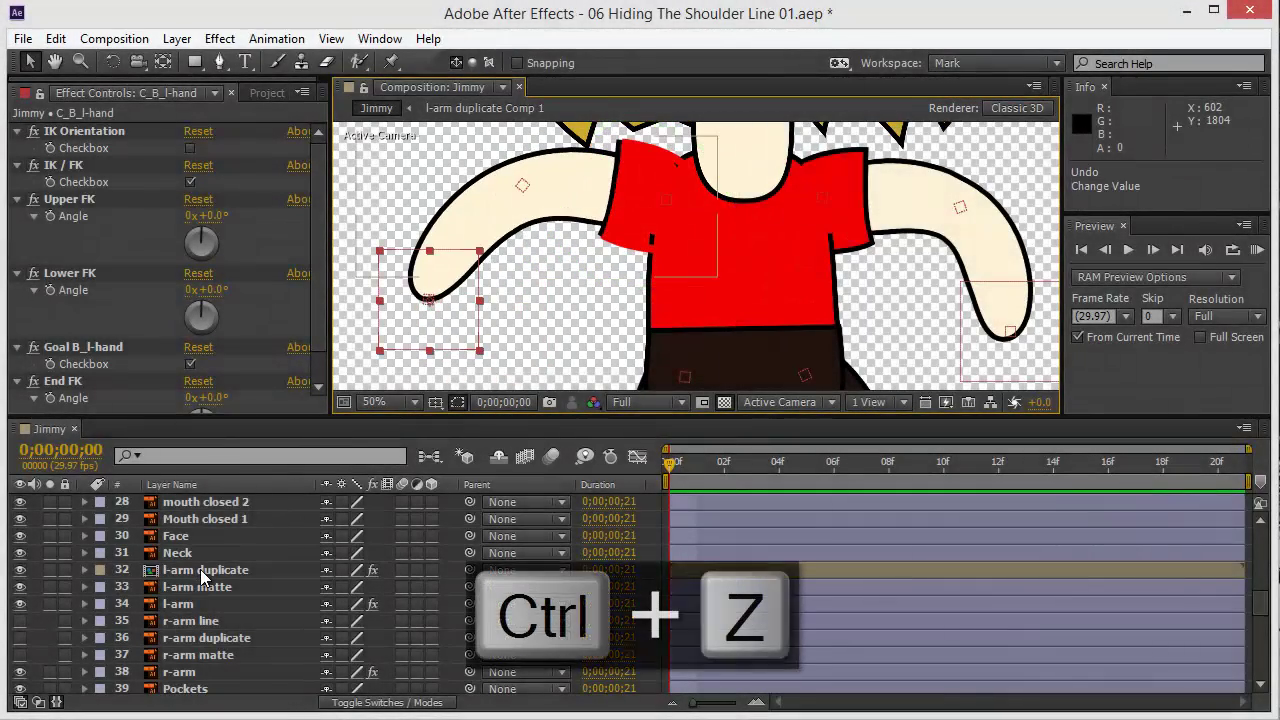
Select the l-arm matte layer and switch the timeline to show the Mode and TrkMat columns.
click(203, 570)
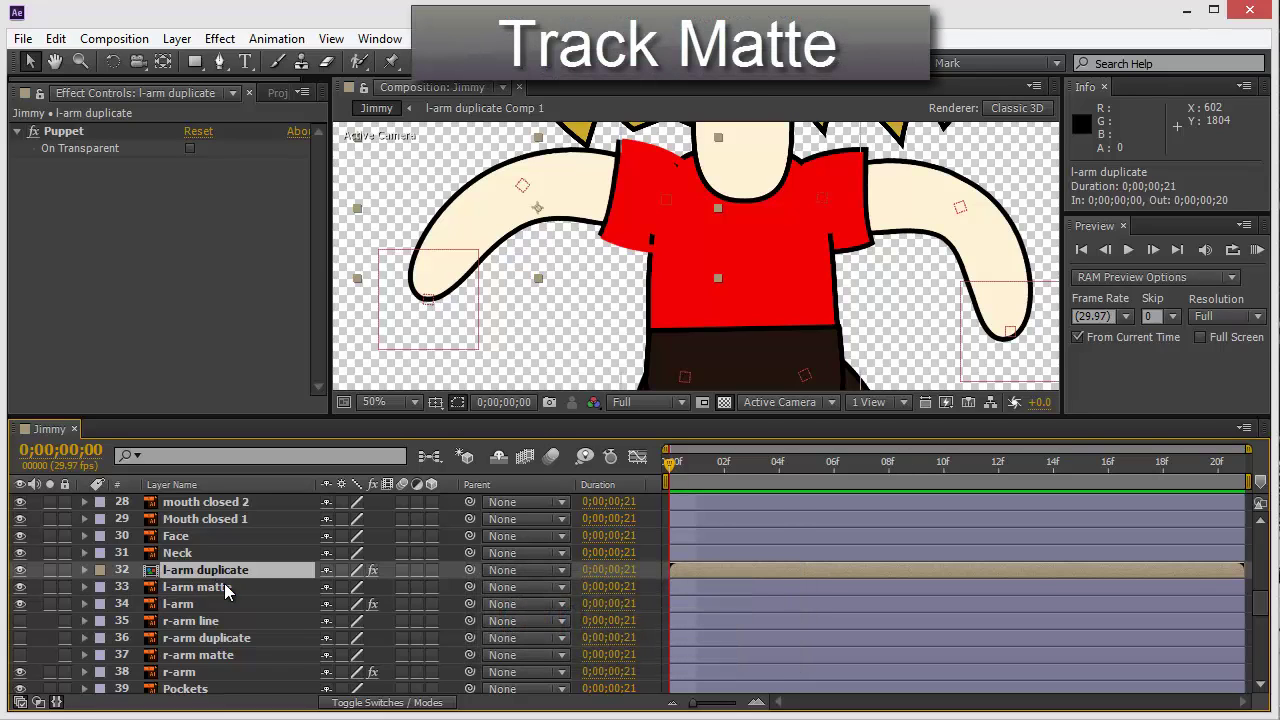
click(226, 592)
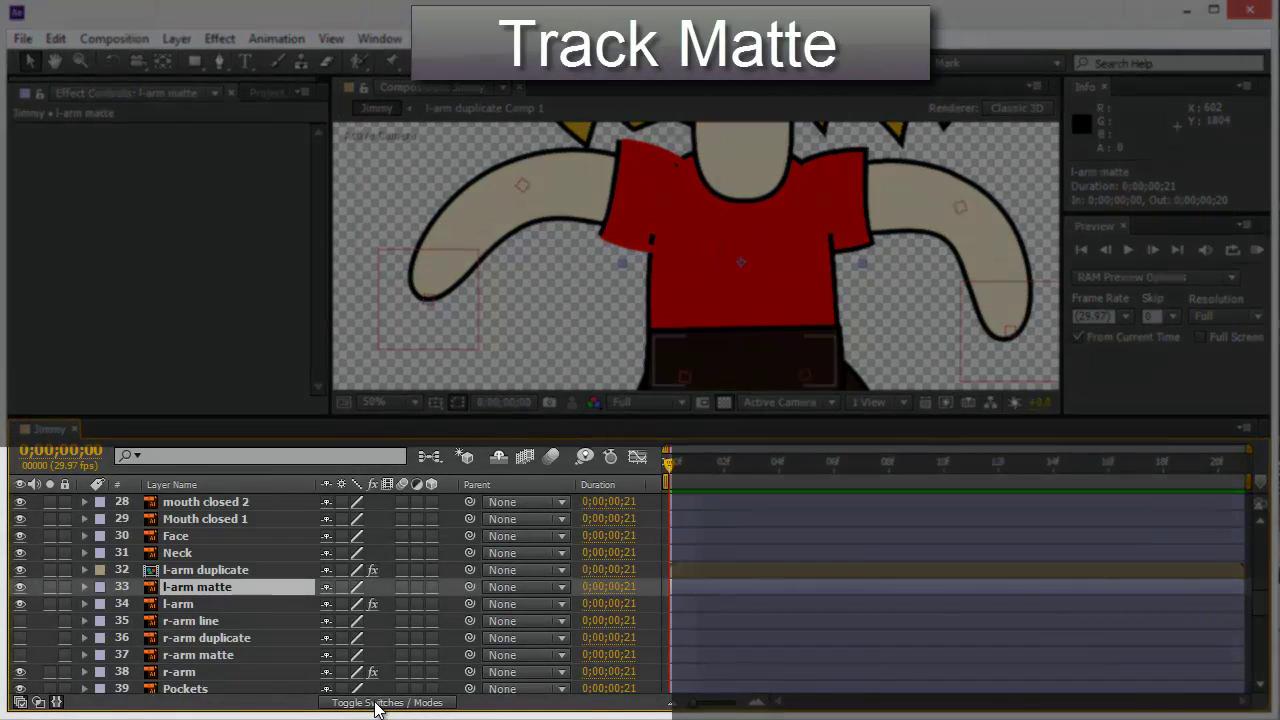
click(376, 704)
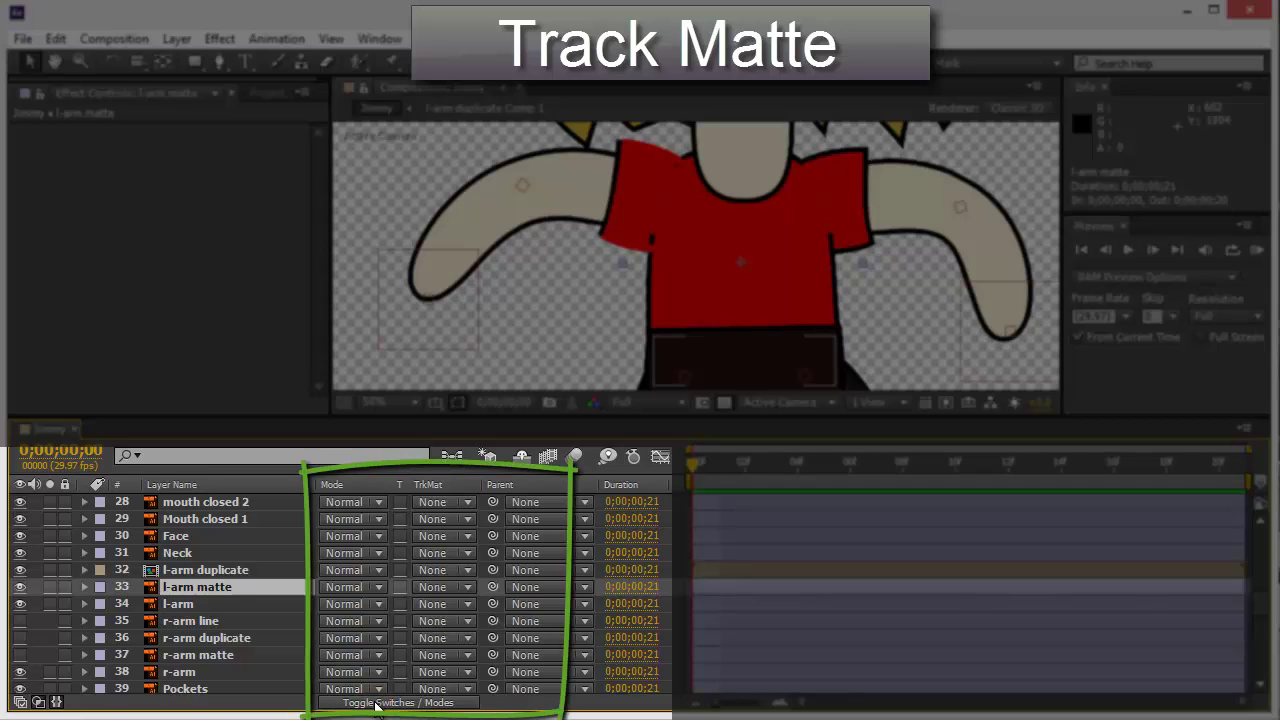
click(376, 704)
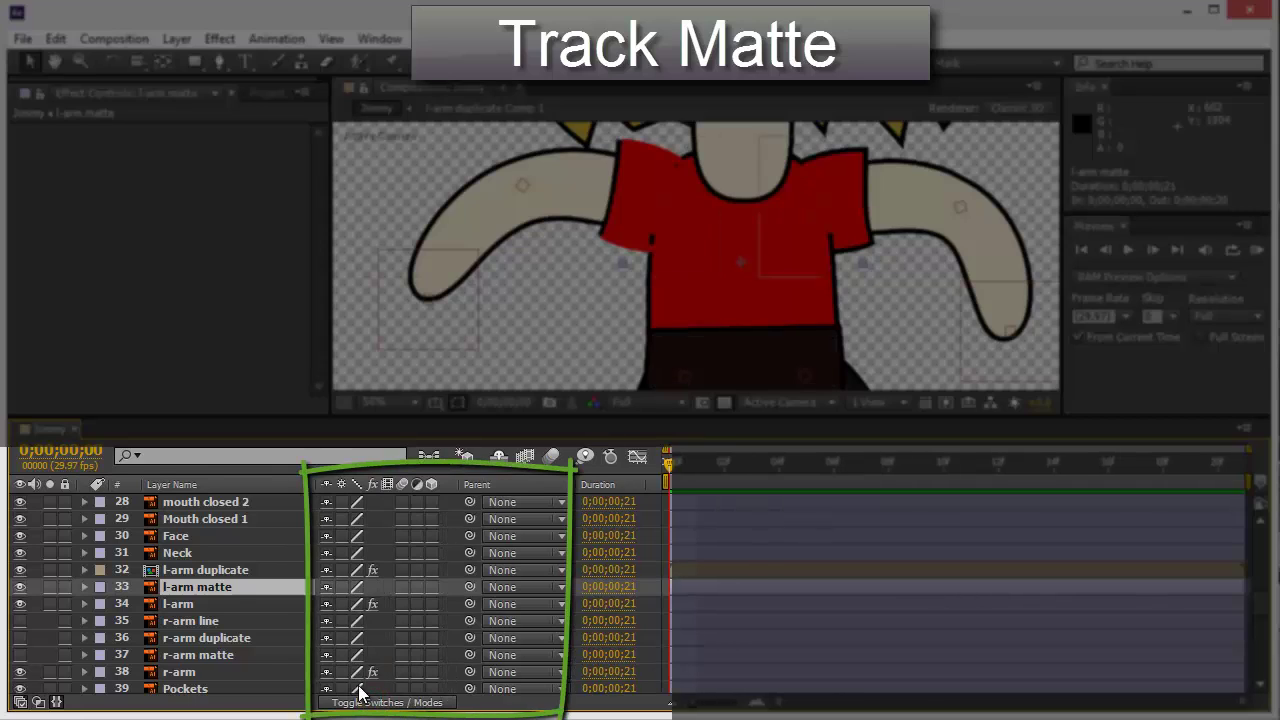
click(395, 704)
click(395, 704)
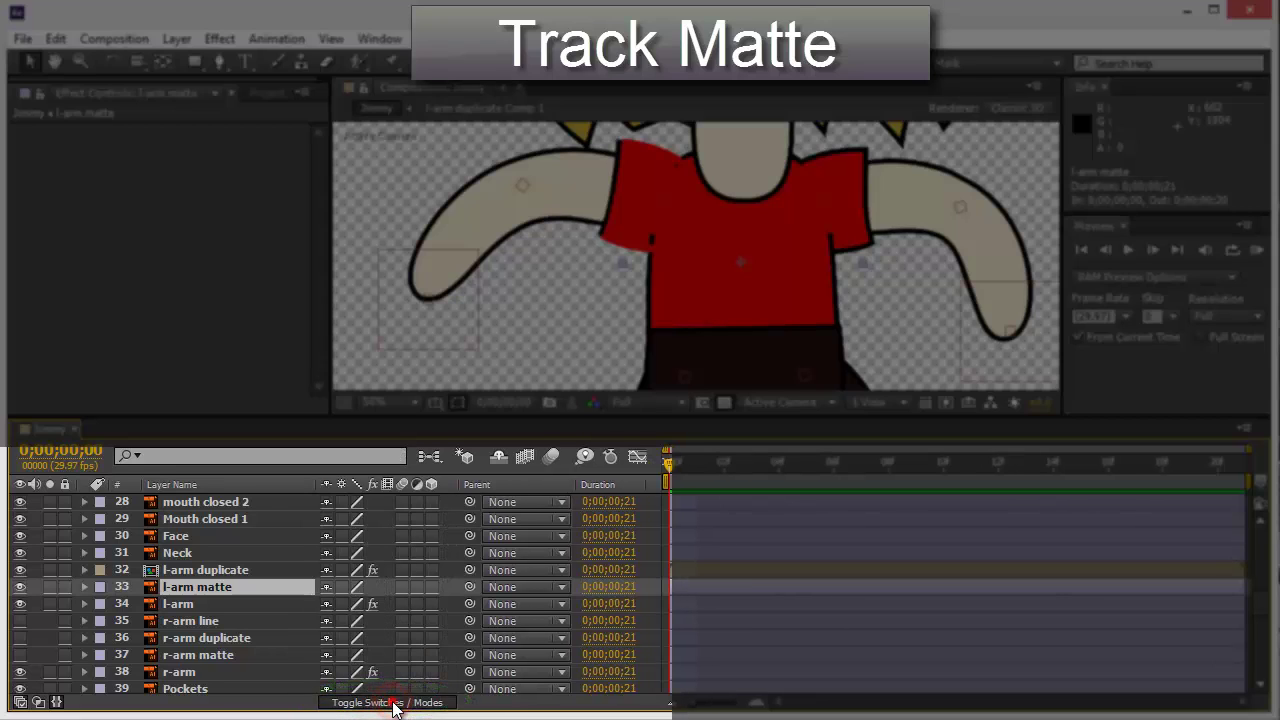
click(395, 704)
click(395, 704)
click(395, 704)
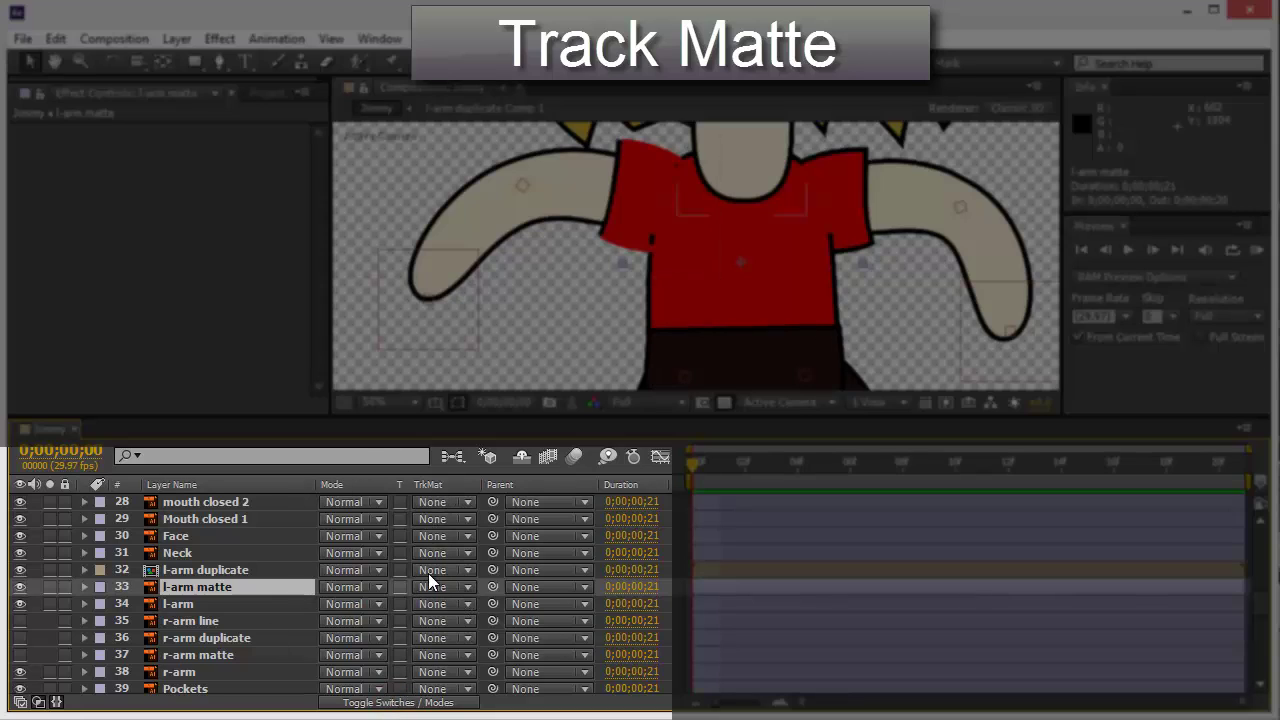
Try l-arm duplicate as Alpha Matte for l-arm matte, undo it, and solo the matte layer to inspect.
click(460, 587)
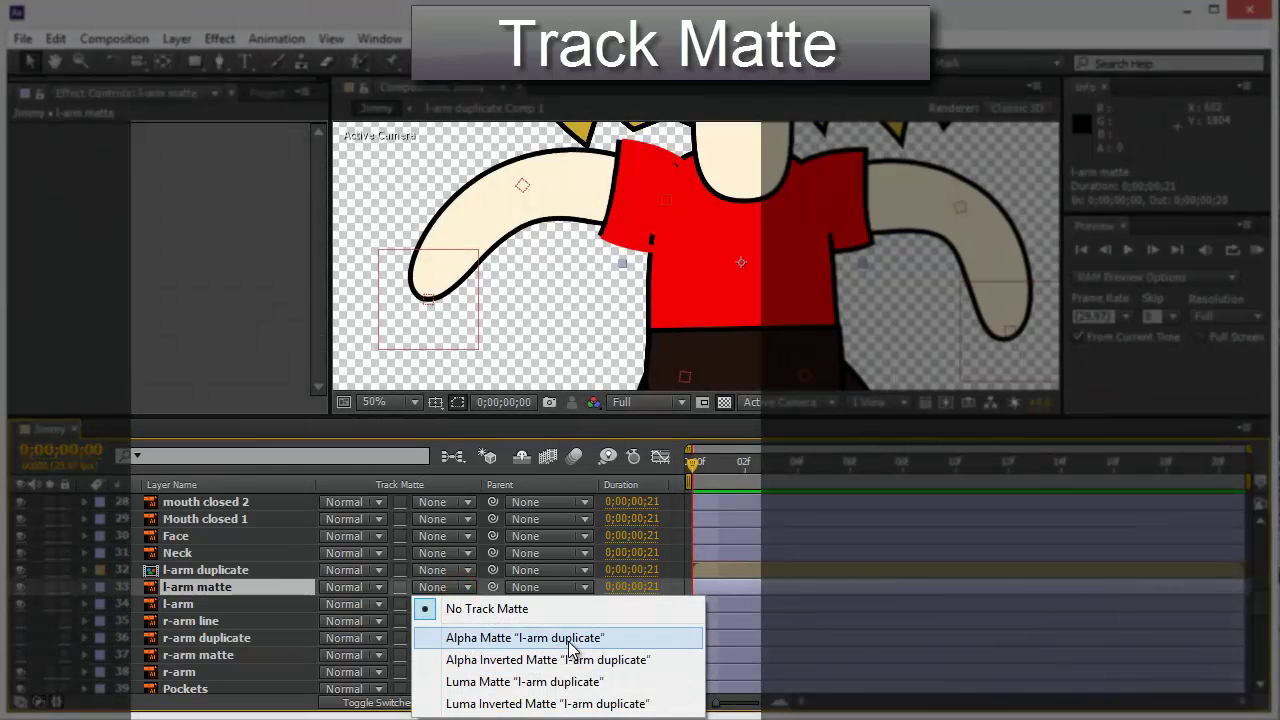
click(568, 639)
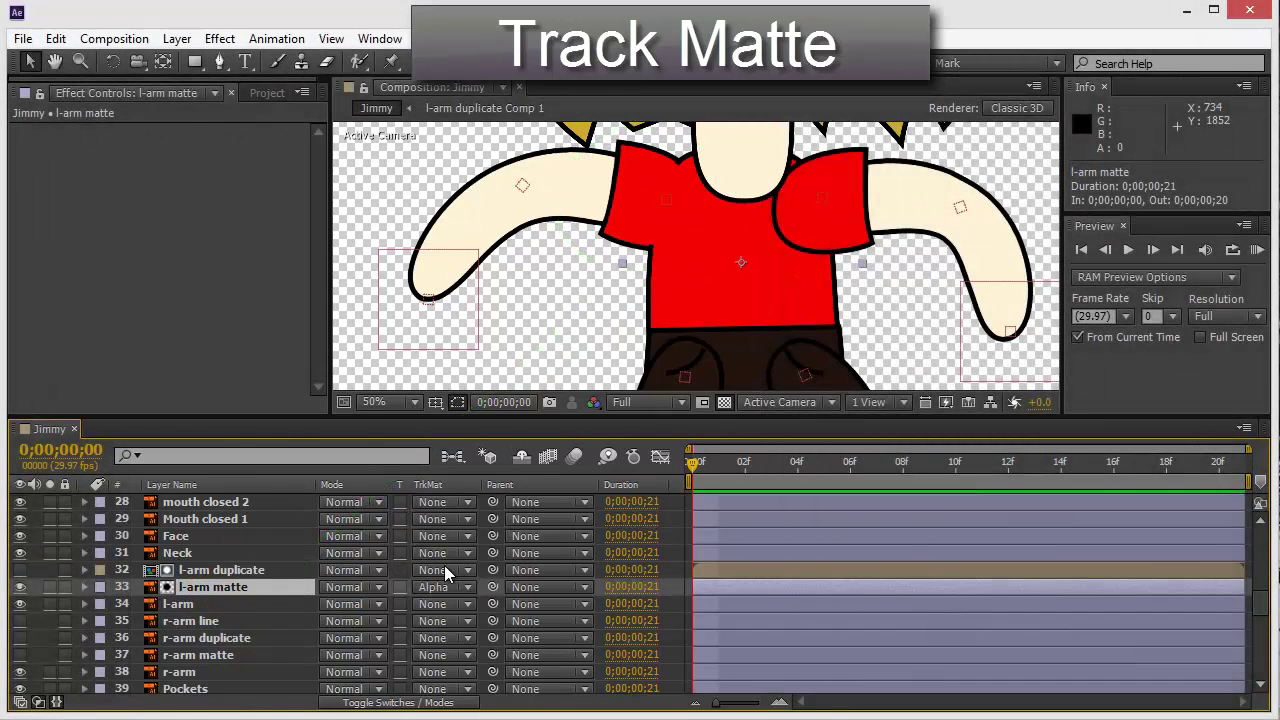
key(ctrl+z)
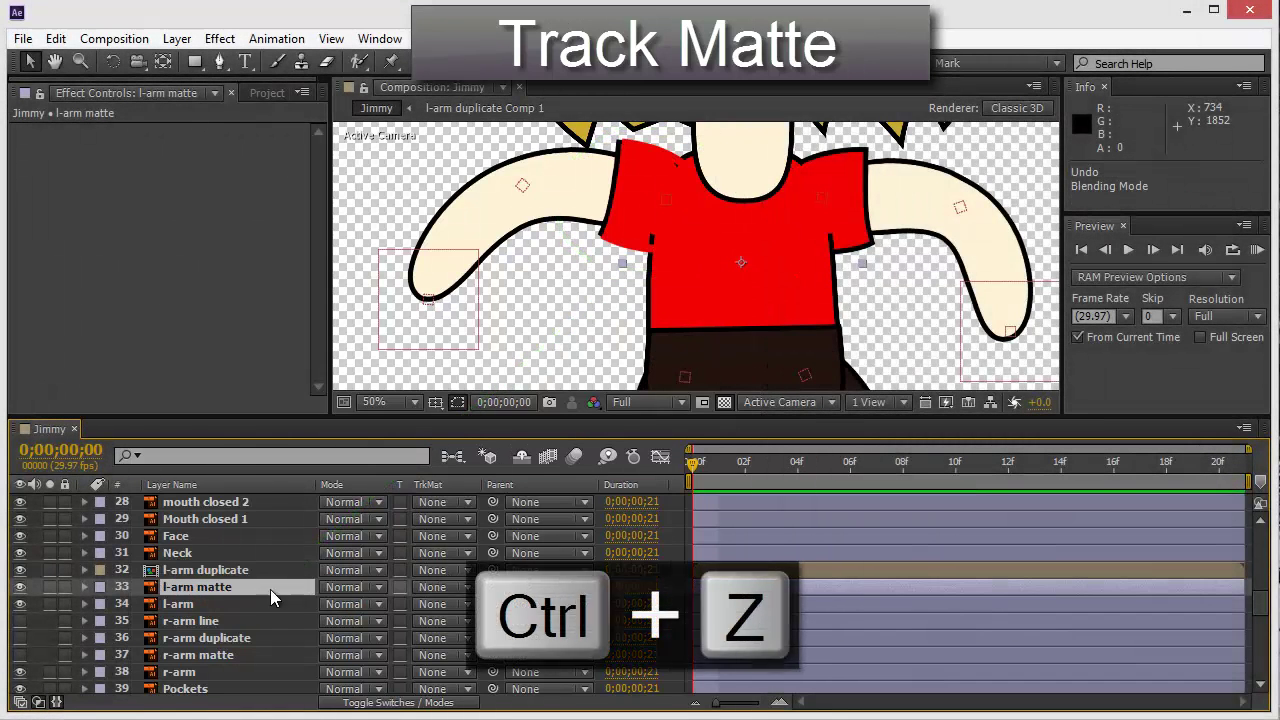
click(195, 591)
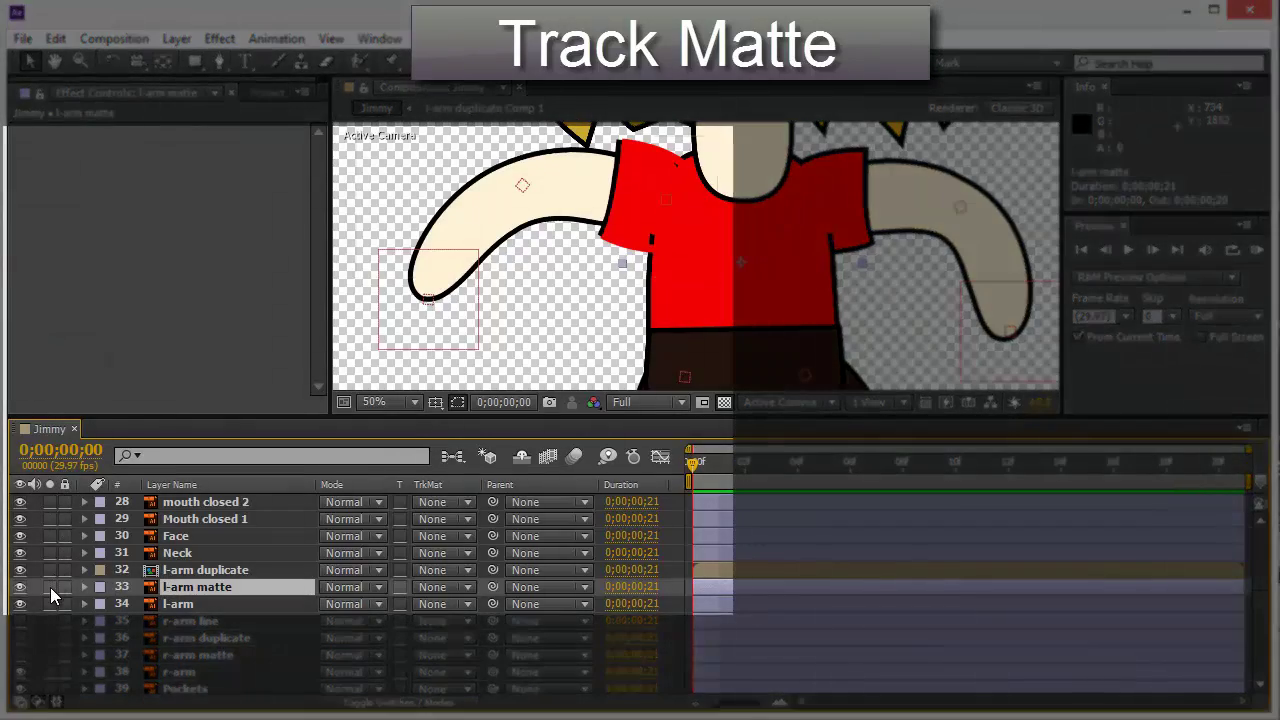
click(51, 590)
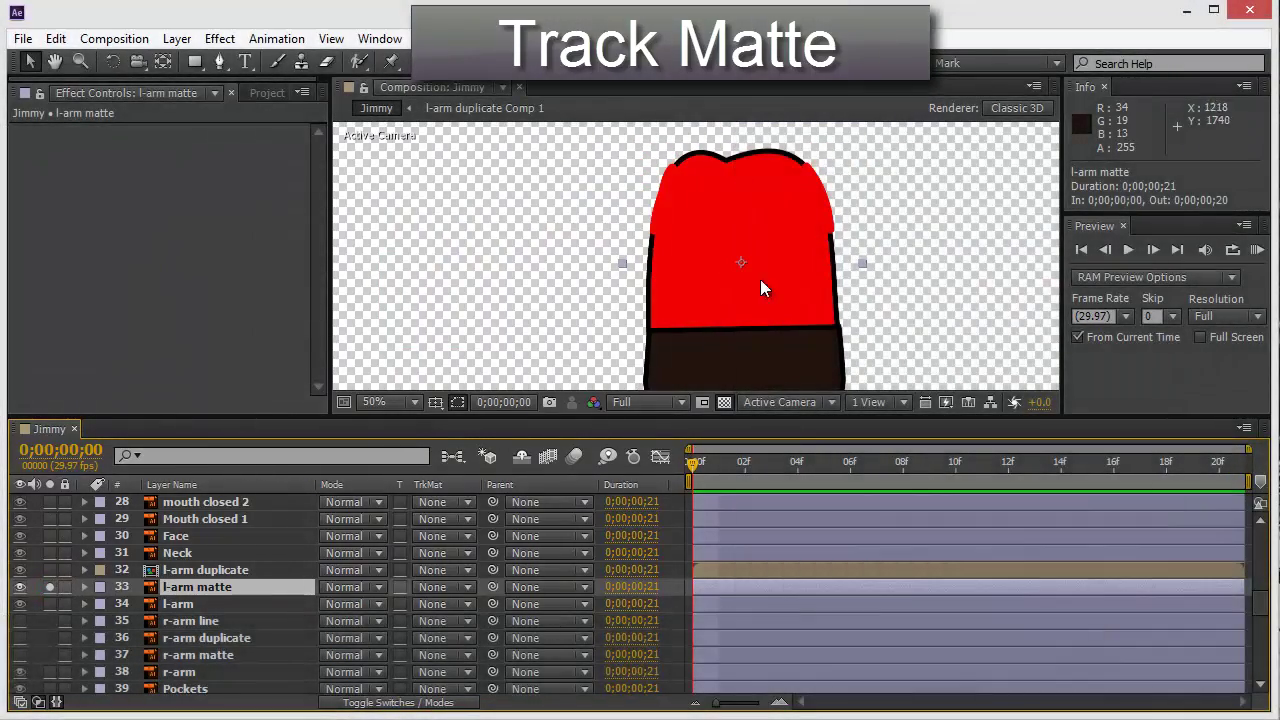
click(51, 590)
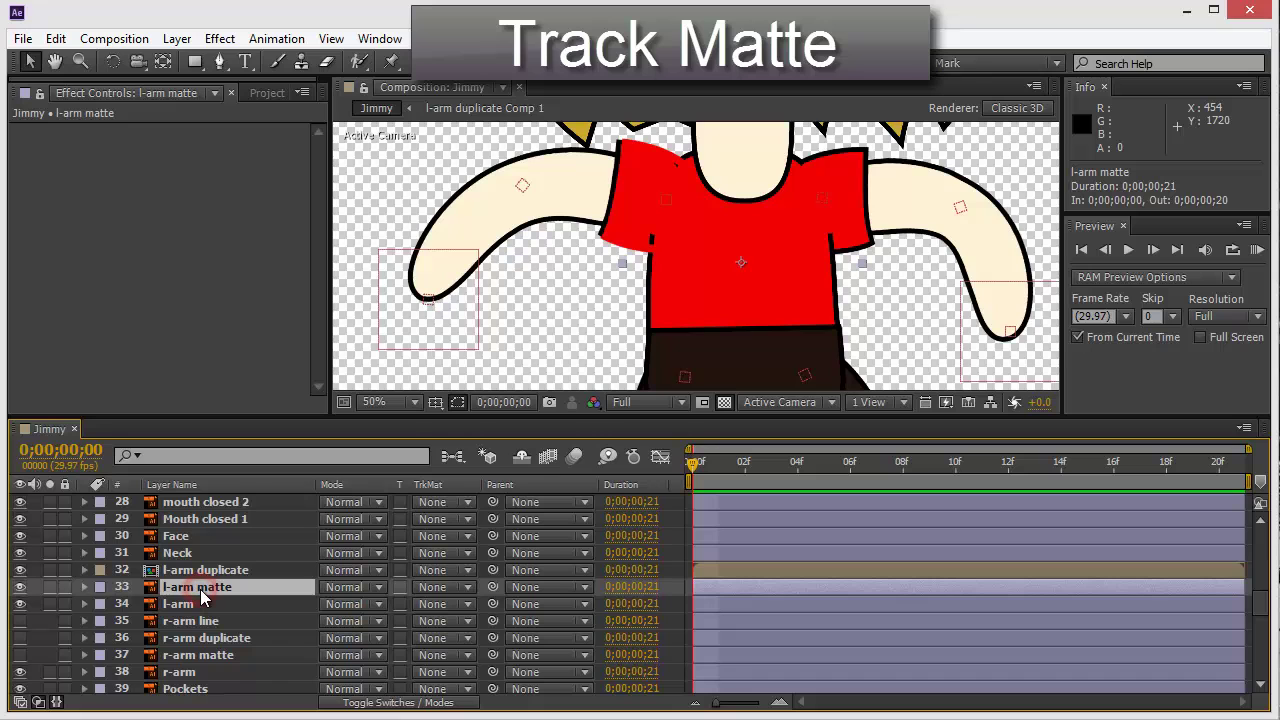
Reapply l-arm duplicate as l-arm matte's Alpha Matte and re-pose the left arm to test it.
click(442, 587)
click(455, 638)
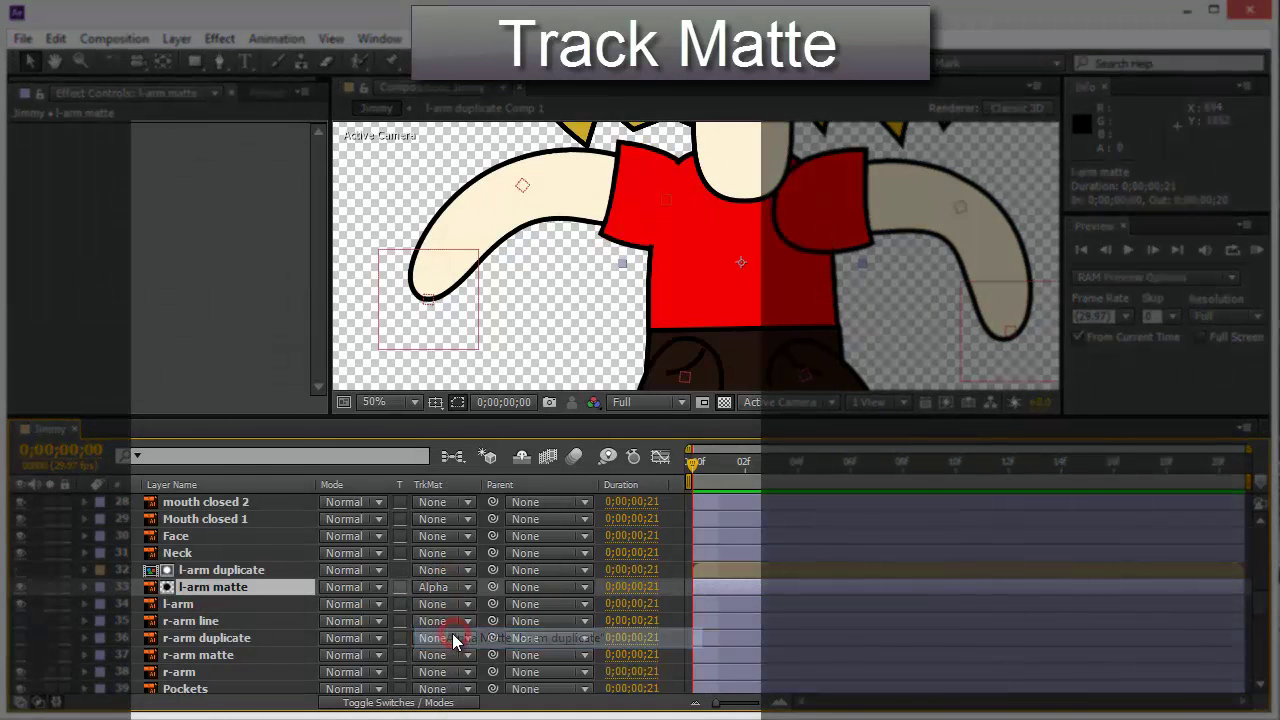
click(548, 360)
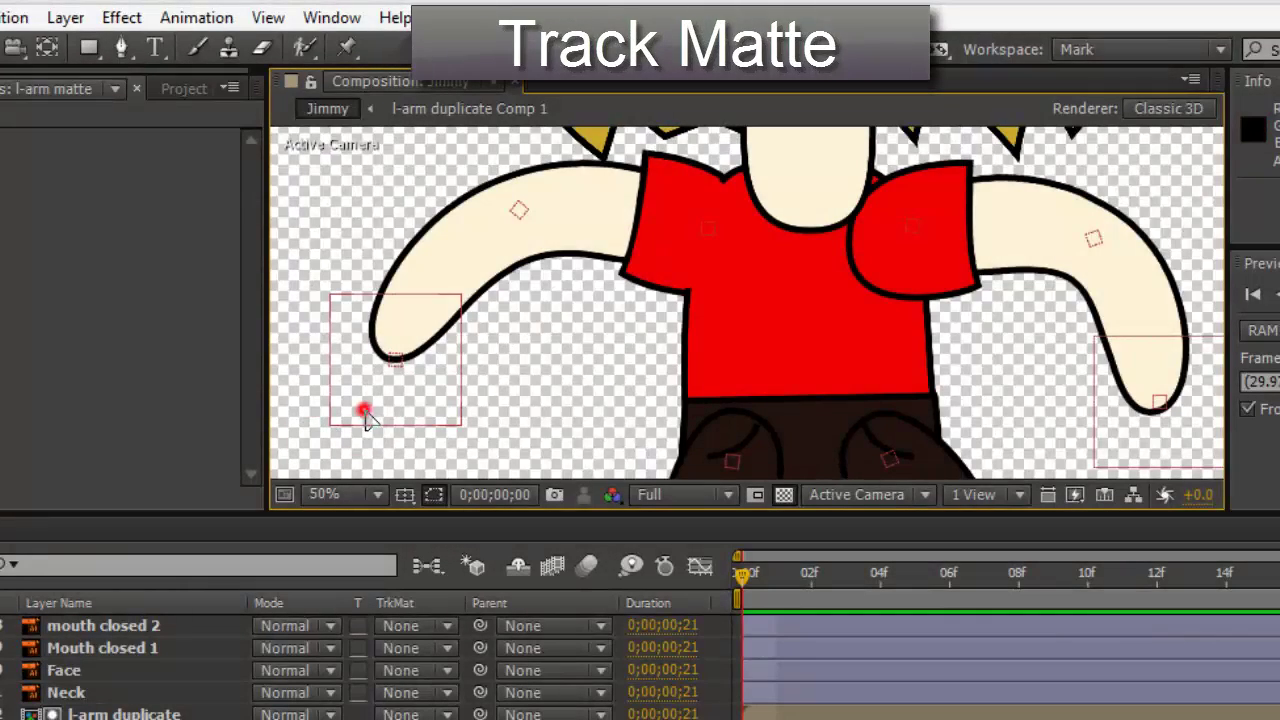
drag(365, 415, 404, 397)
Straighten the left arm horizontally, with the C_B_l-hand controller at 516.0, 1480.0, viewed at 25%.
scroll(580, 318, up, 2)
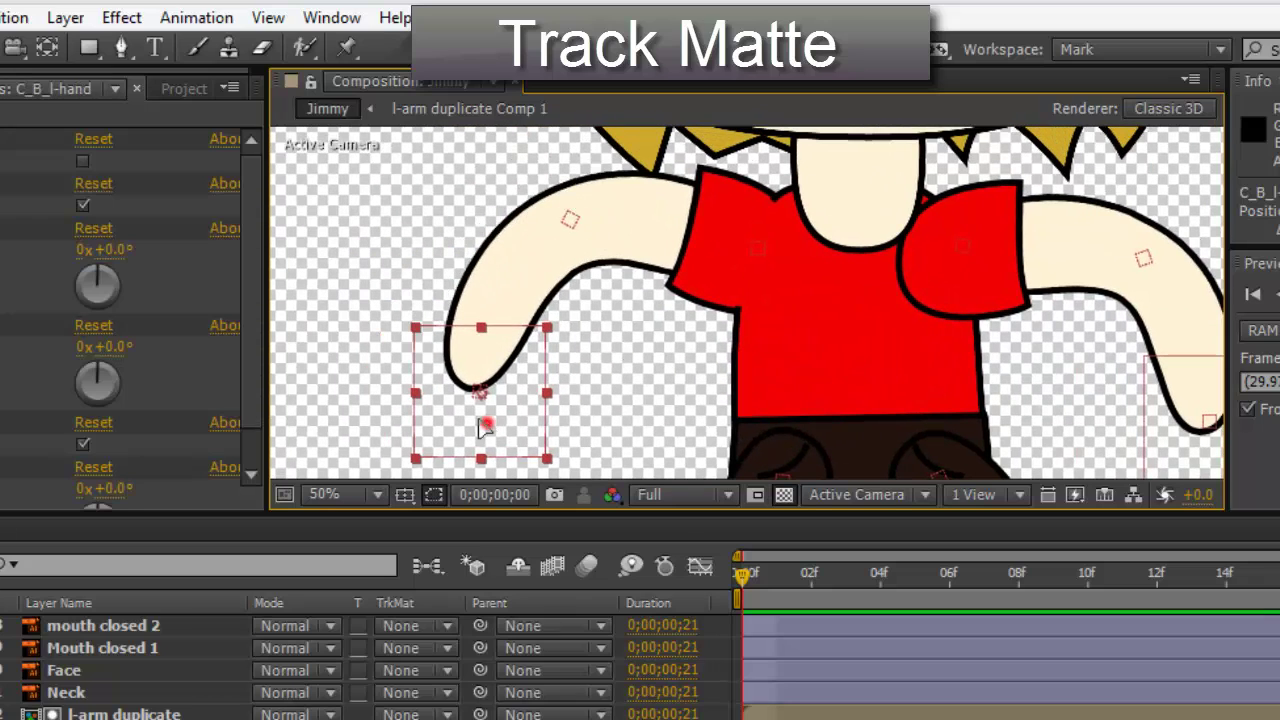
drag(483, 428, 407, 242)
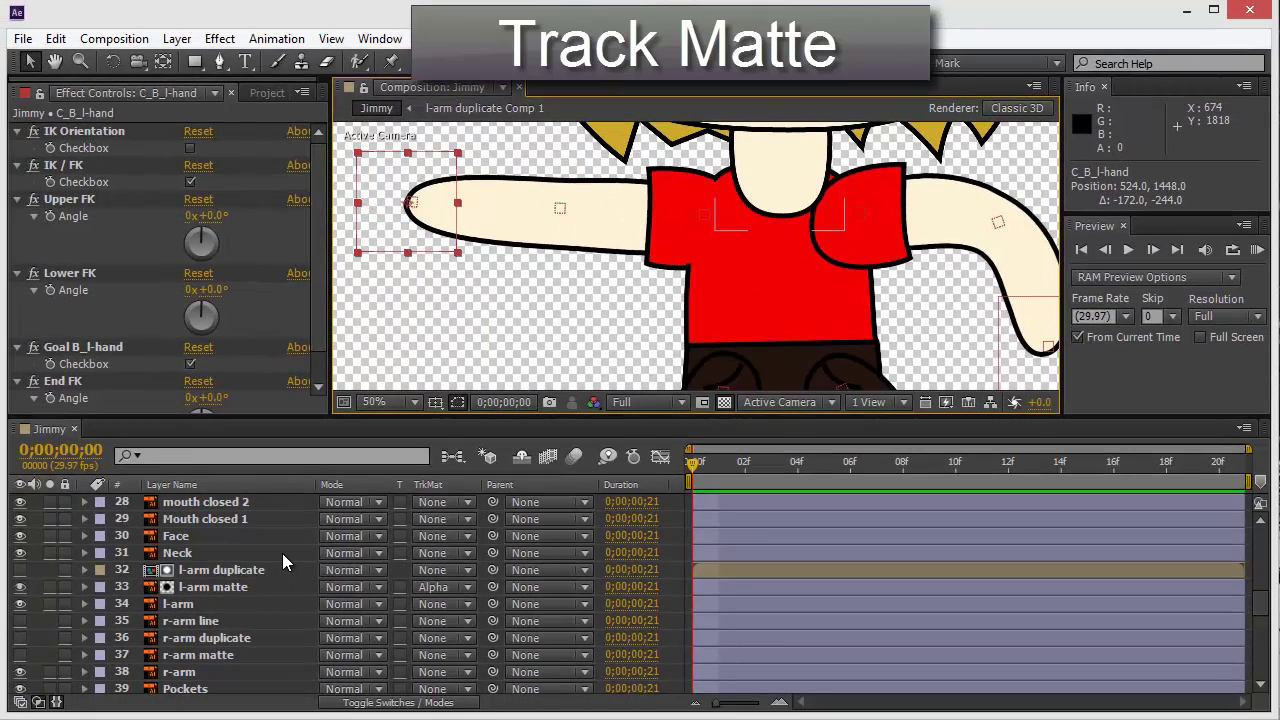
key(comma)
key(comma)
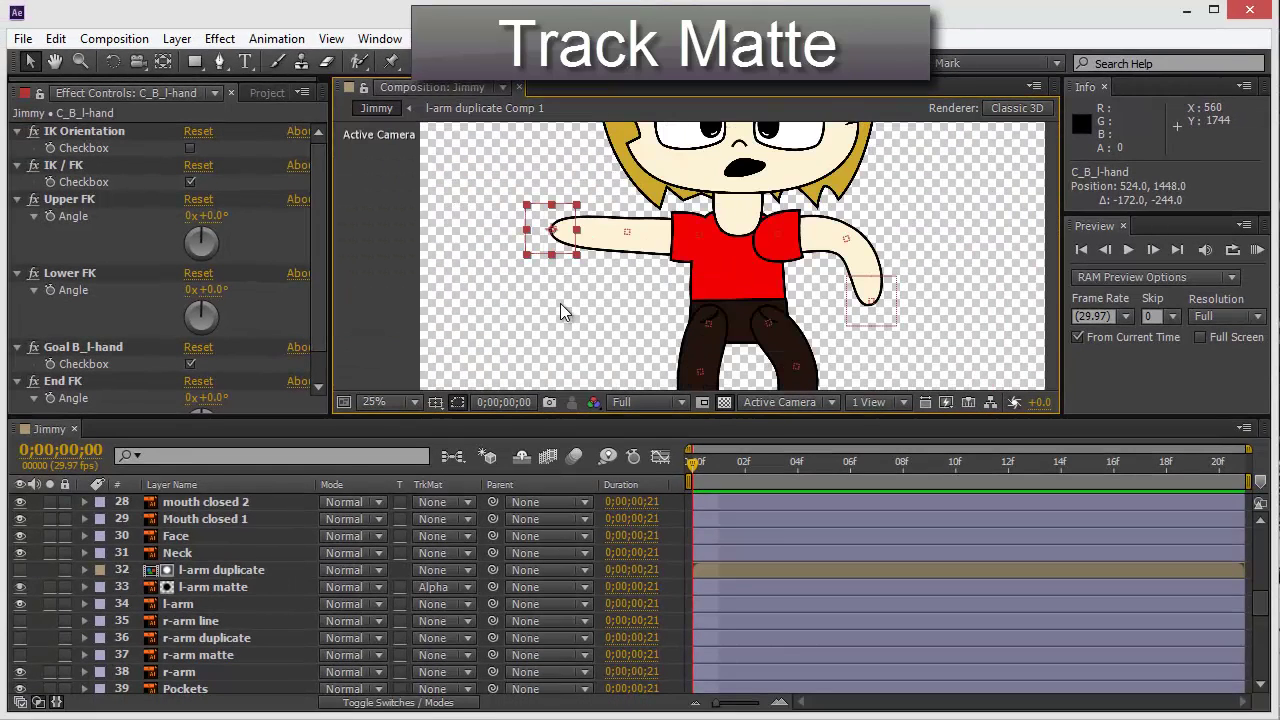
drag(553, 250, 551, 258)
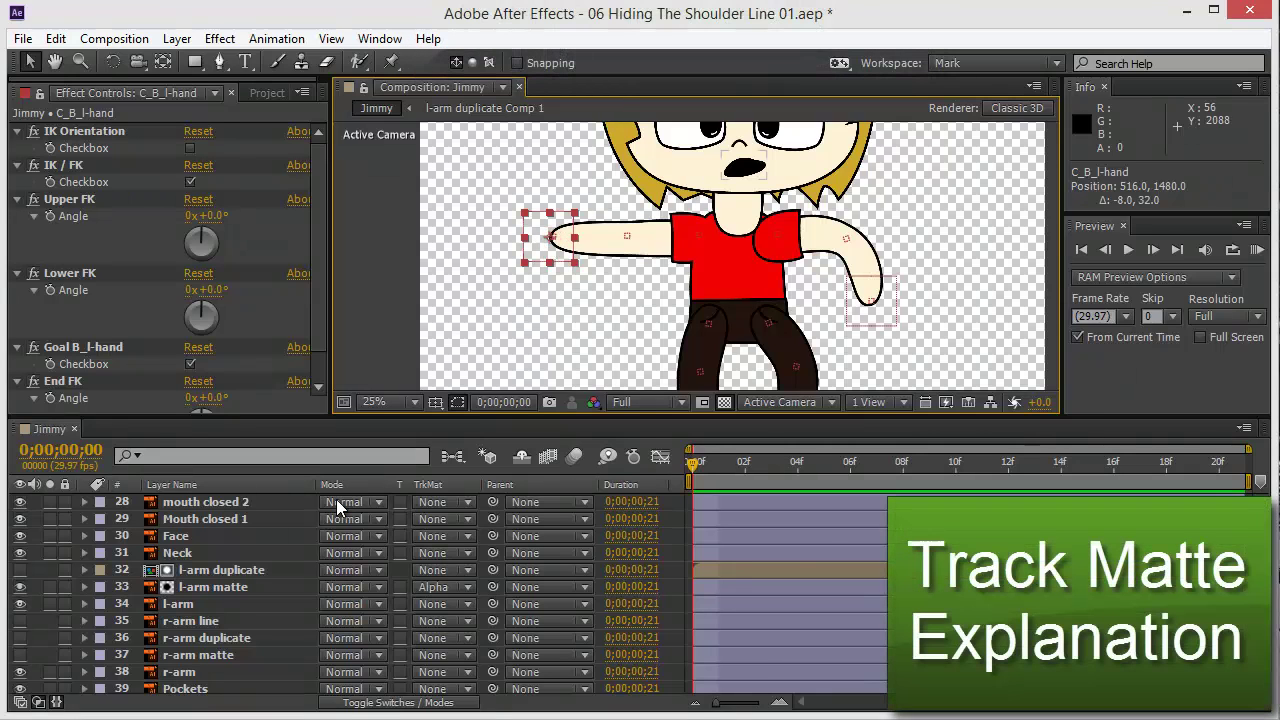
Create a new Light Gray Solid 1 layer with the default Solid Settings.
key(ctrl+y)
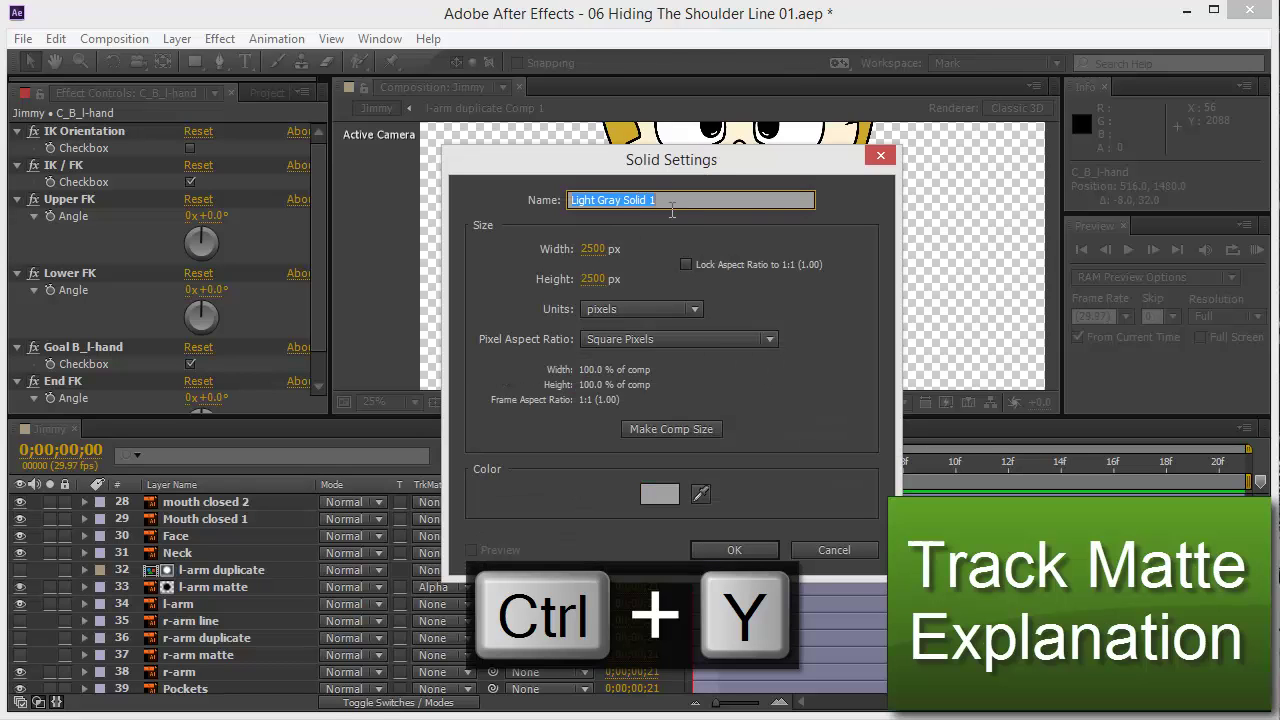
click(720, 549)
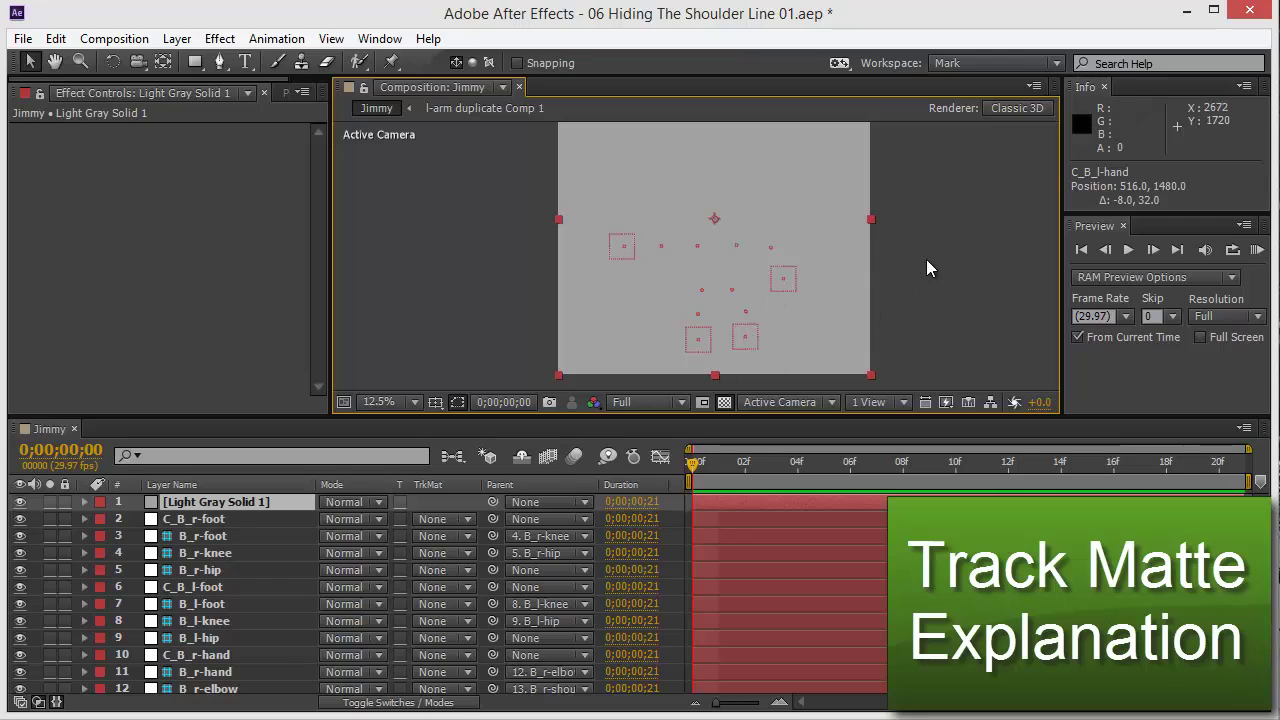
click(926, 259)
click(851, 242)
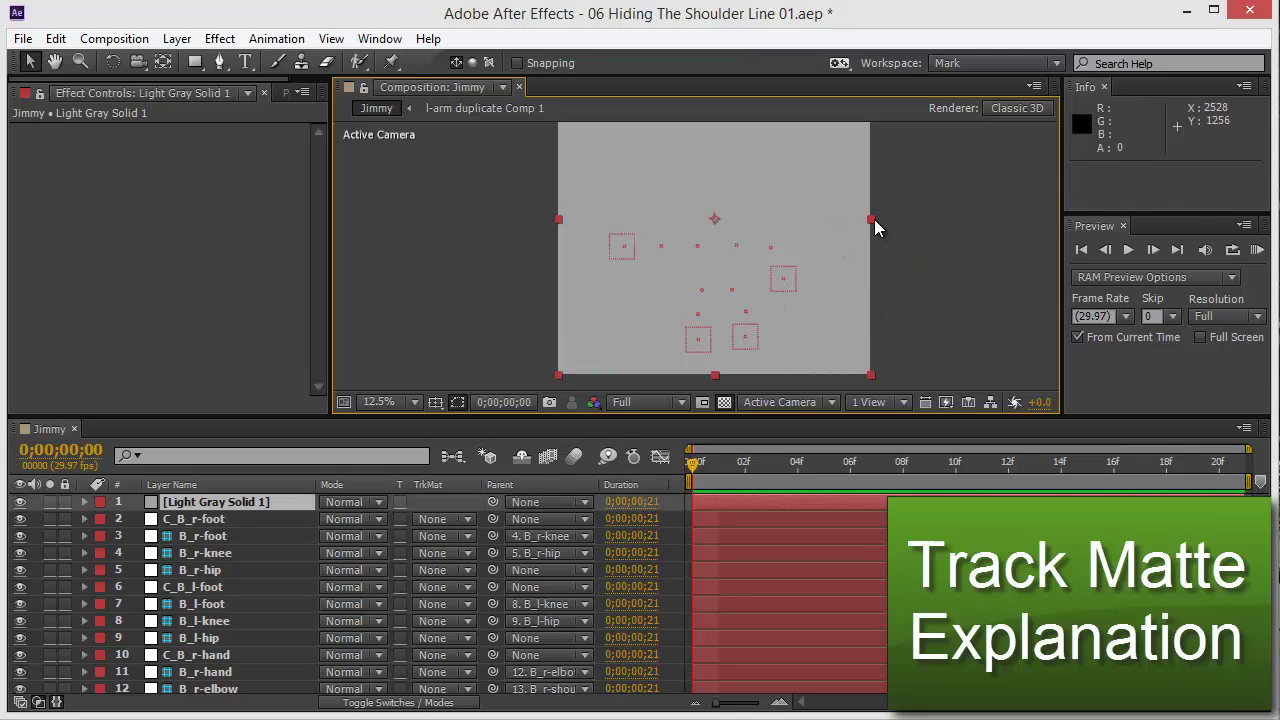
Scale the solid into a narrow 9% x 27% strip over the left shoulder and maximize the Timeline.
drag(872, 220, 749, 225)
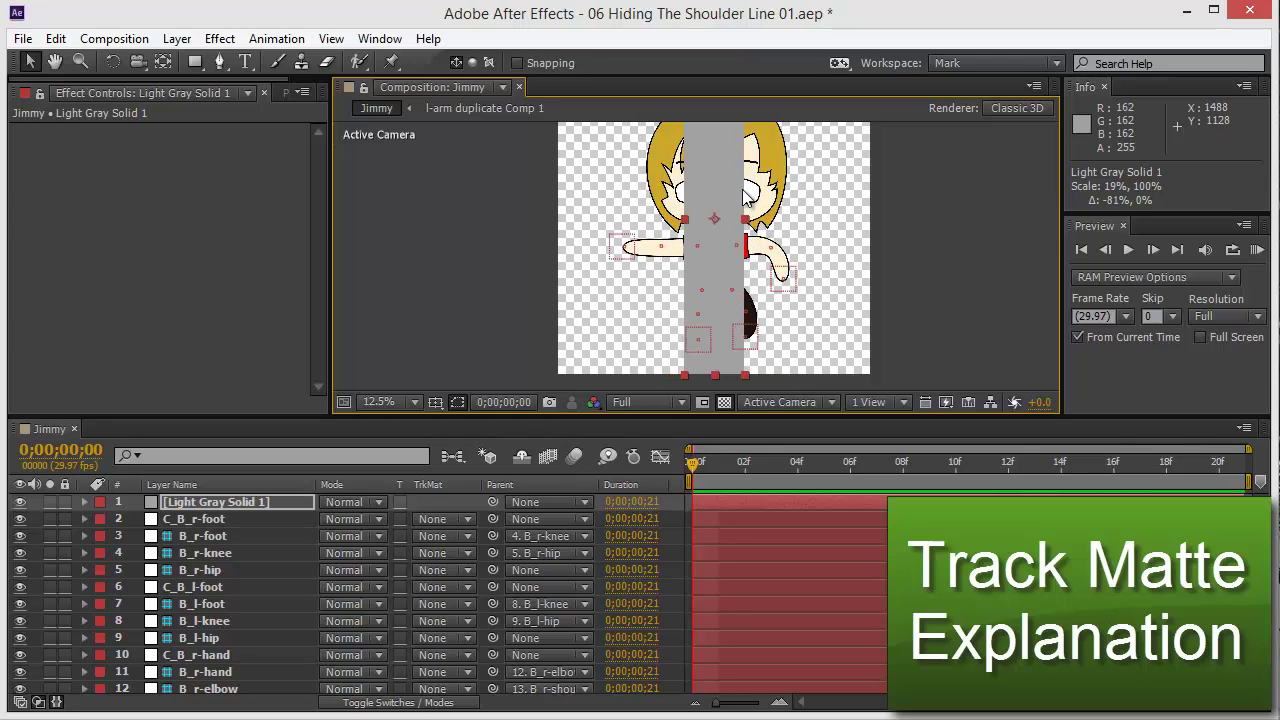
drag(731, 172, 686, 243)
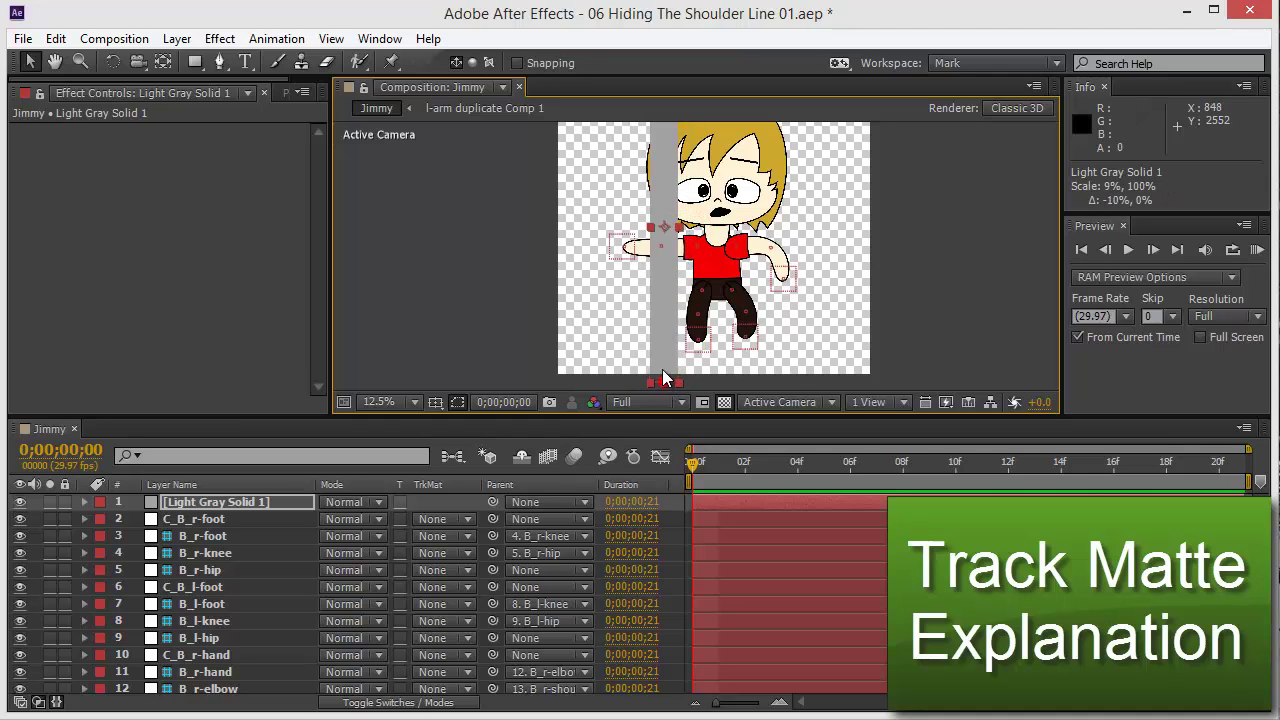
drag(666, 382, 667, 289)
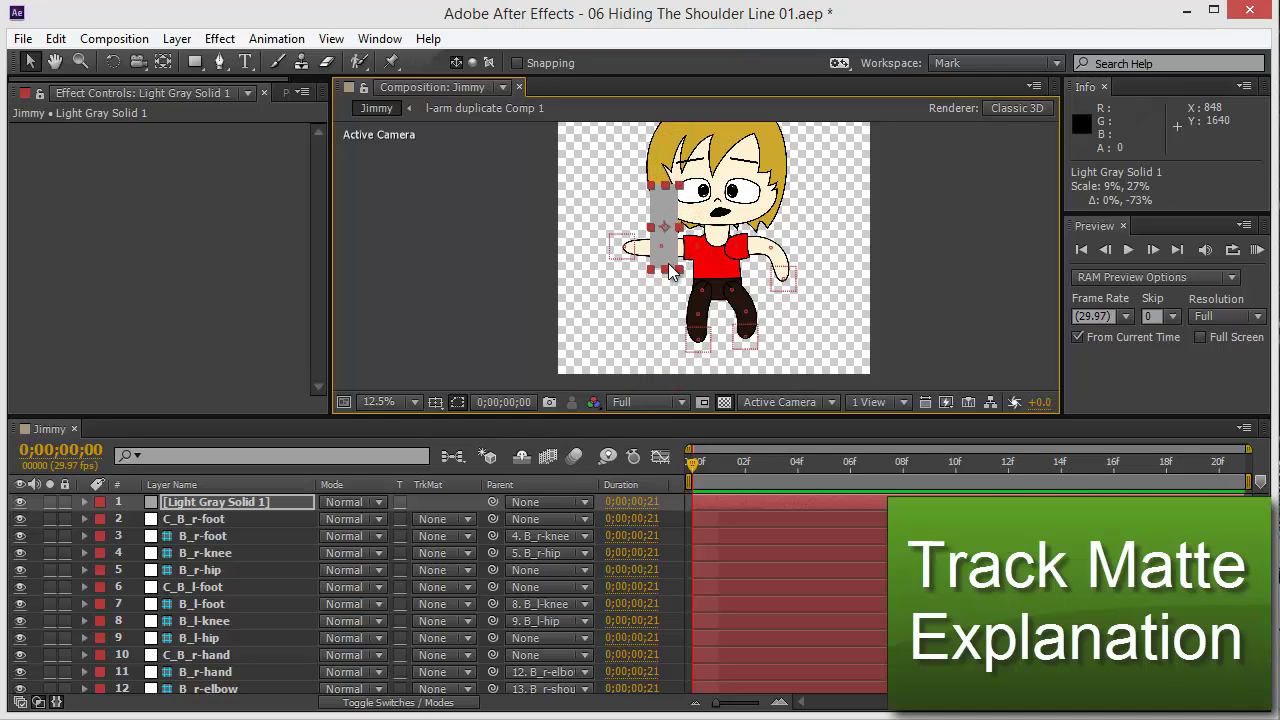
drag(663, 227, 665, 243)
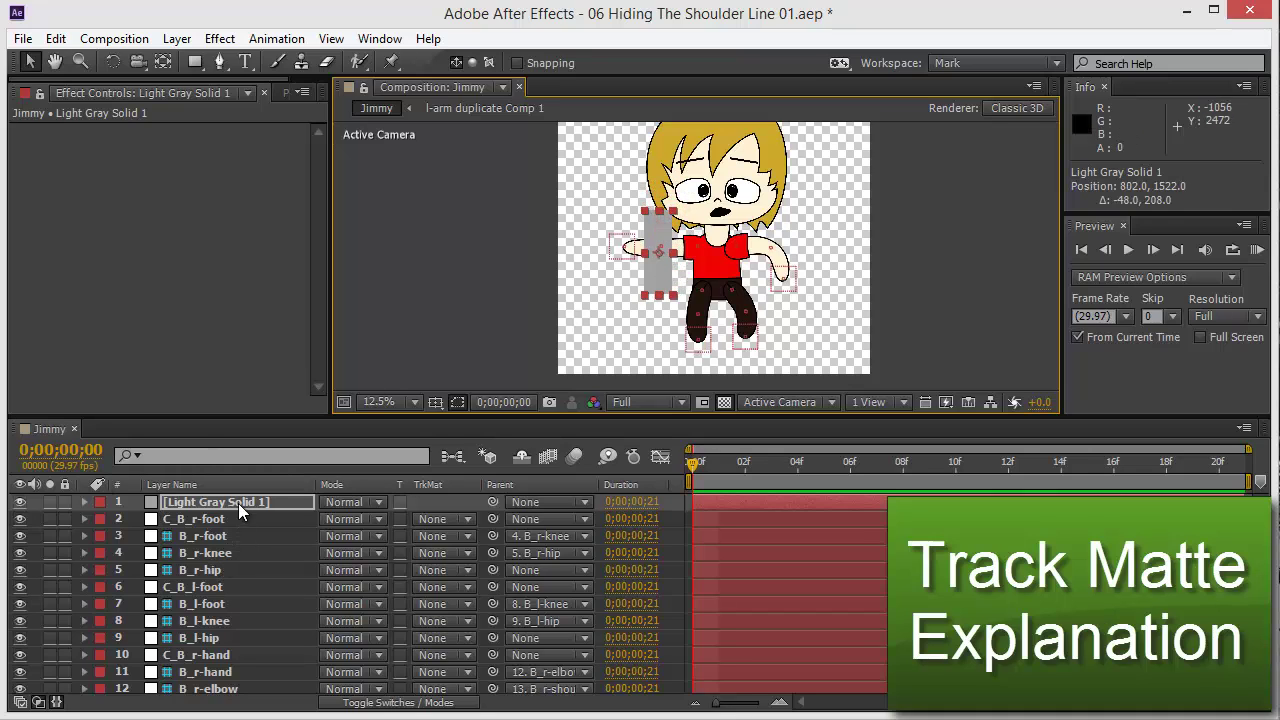
key(grave)
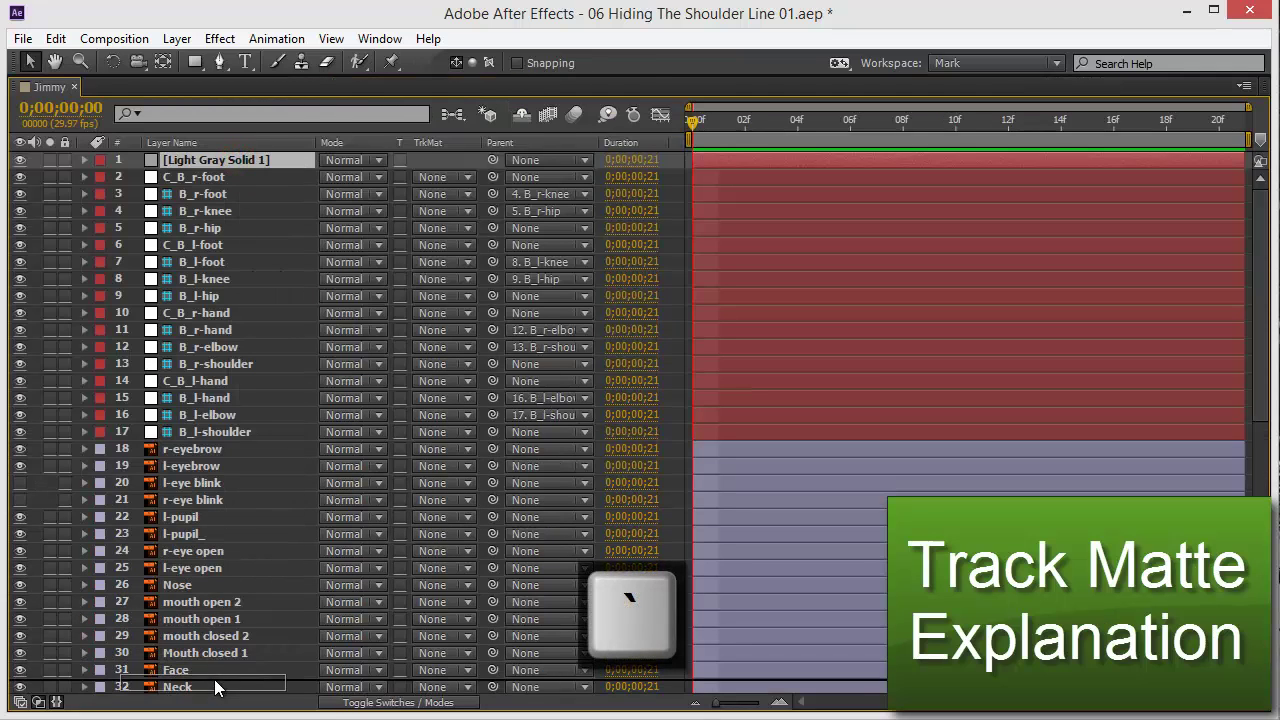
Place Light Gray Solid 1 directly above l-arm and make it l-arm's Alpha Matte.
scroll(216, 690, down, 3)
drag(216, 697, 202, 419)
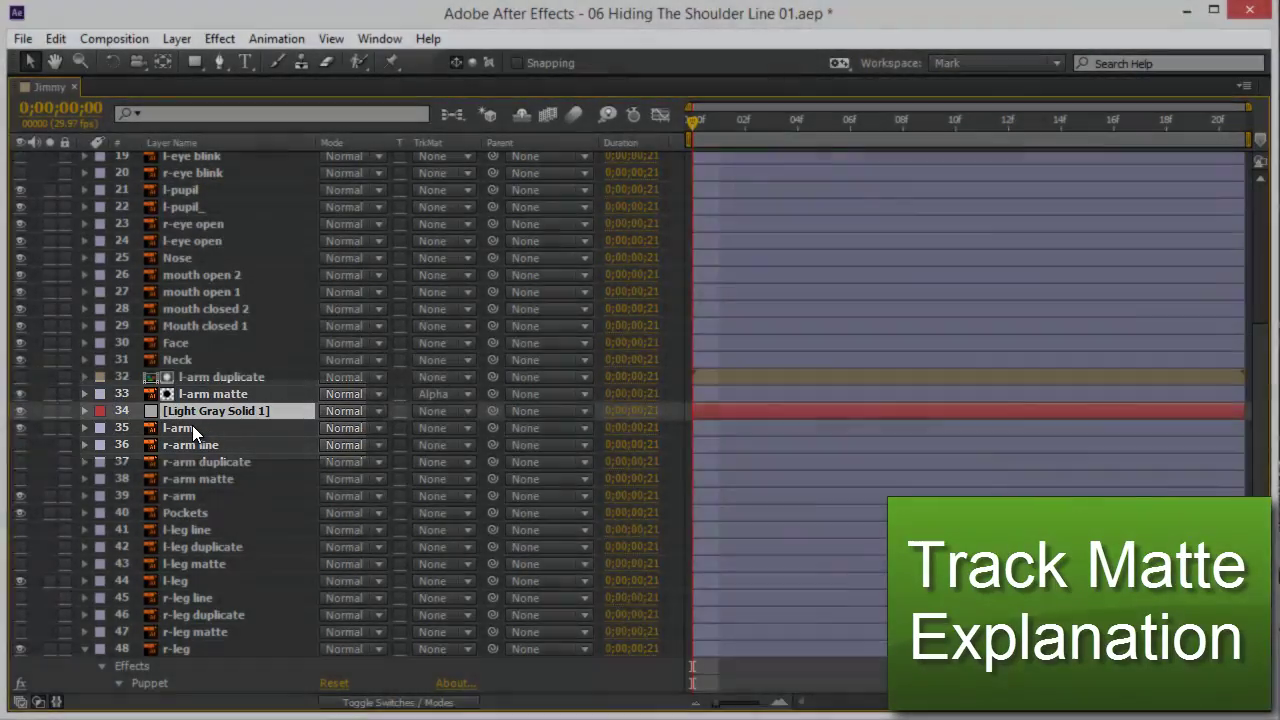
key(grave)
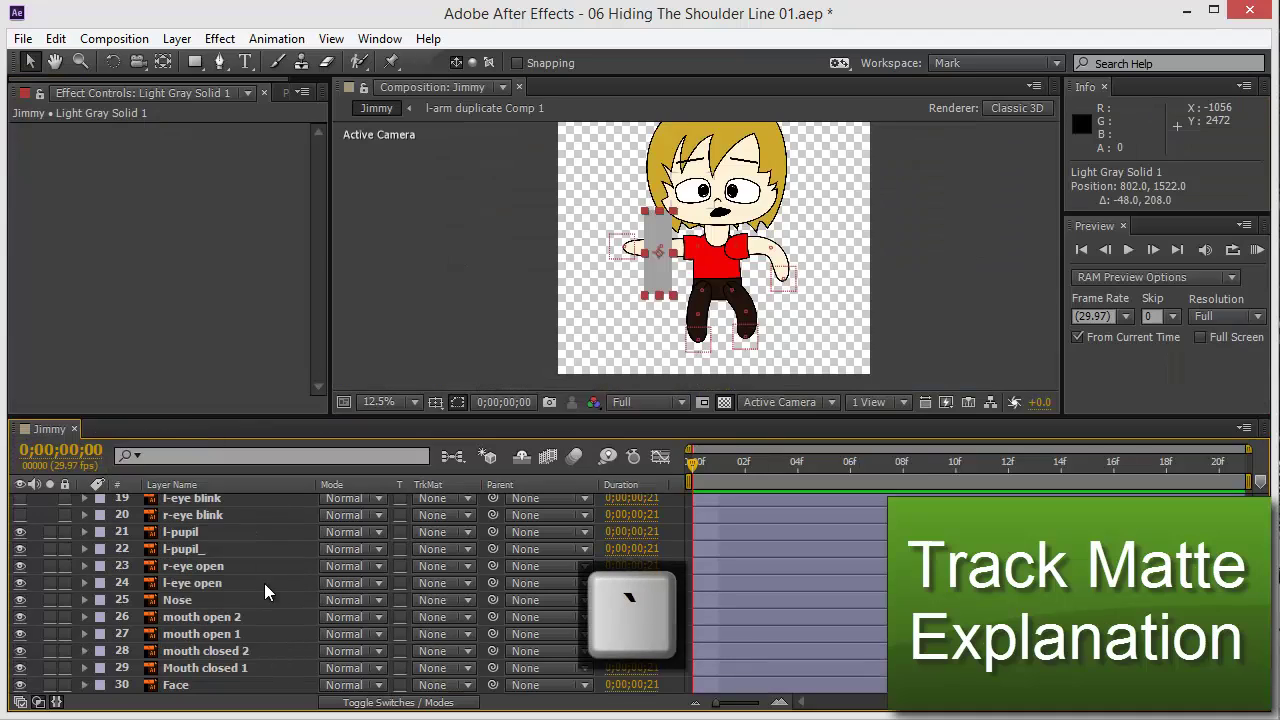
scroll(254, 579, down, 6)
scroll(250, 581, up, 4)
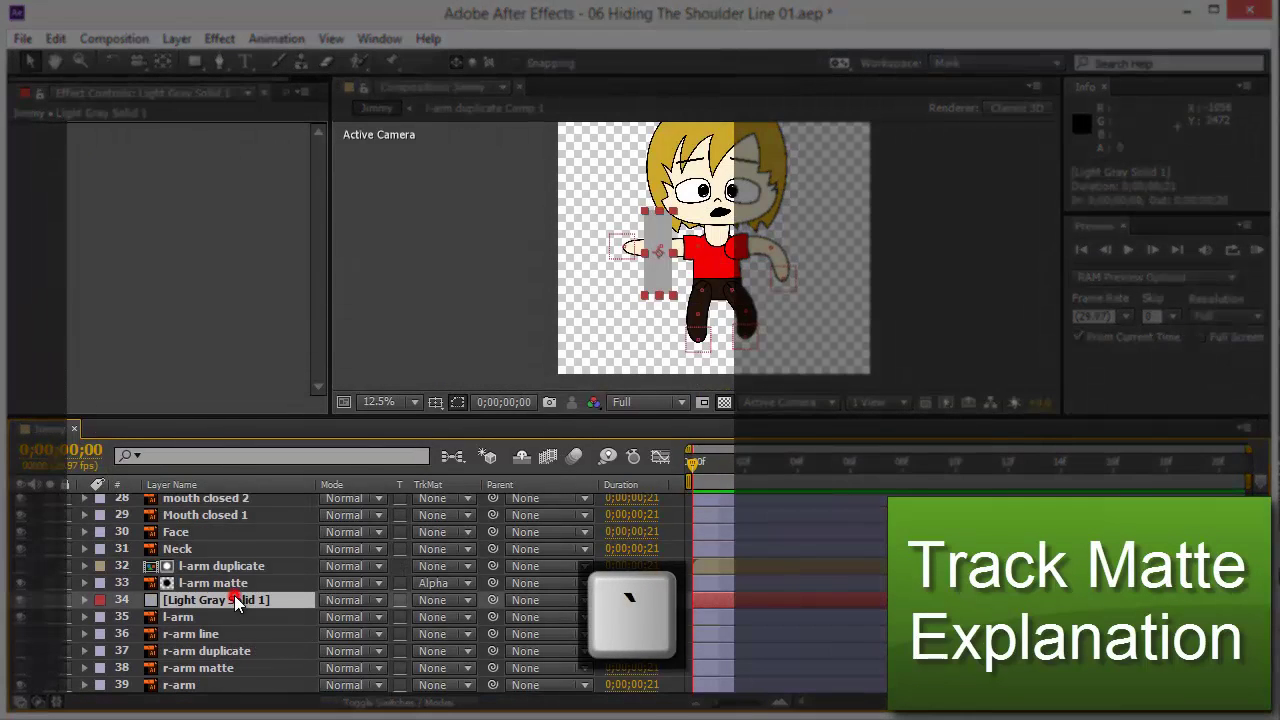
click(200, 616)
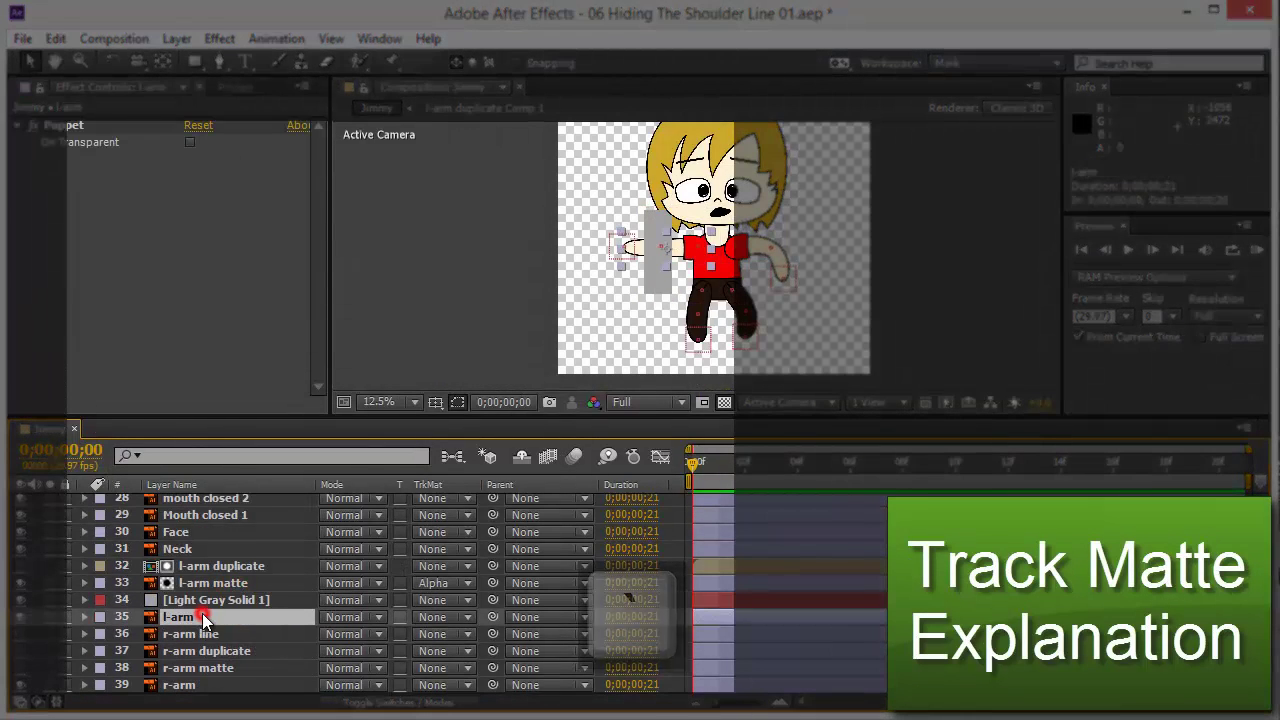
click(440, 617)
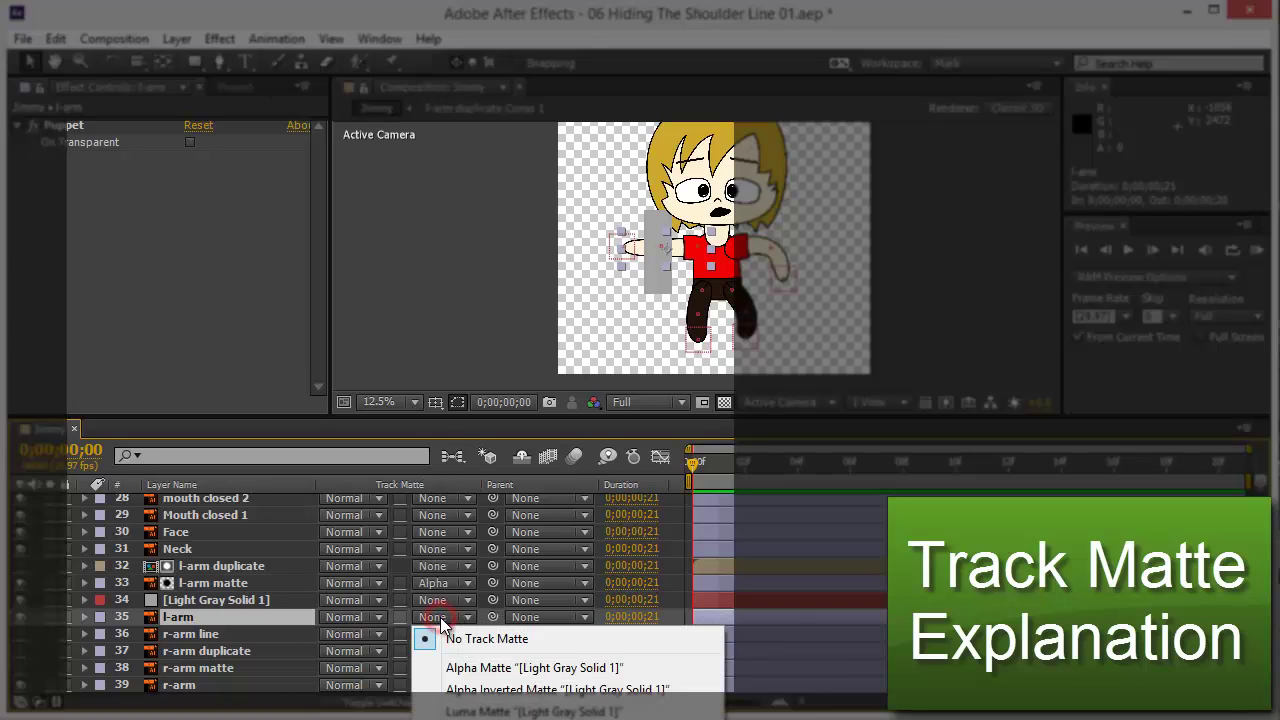
click(478, 668)
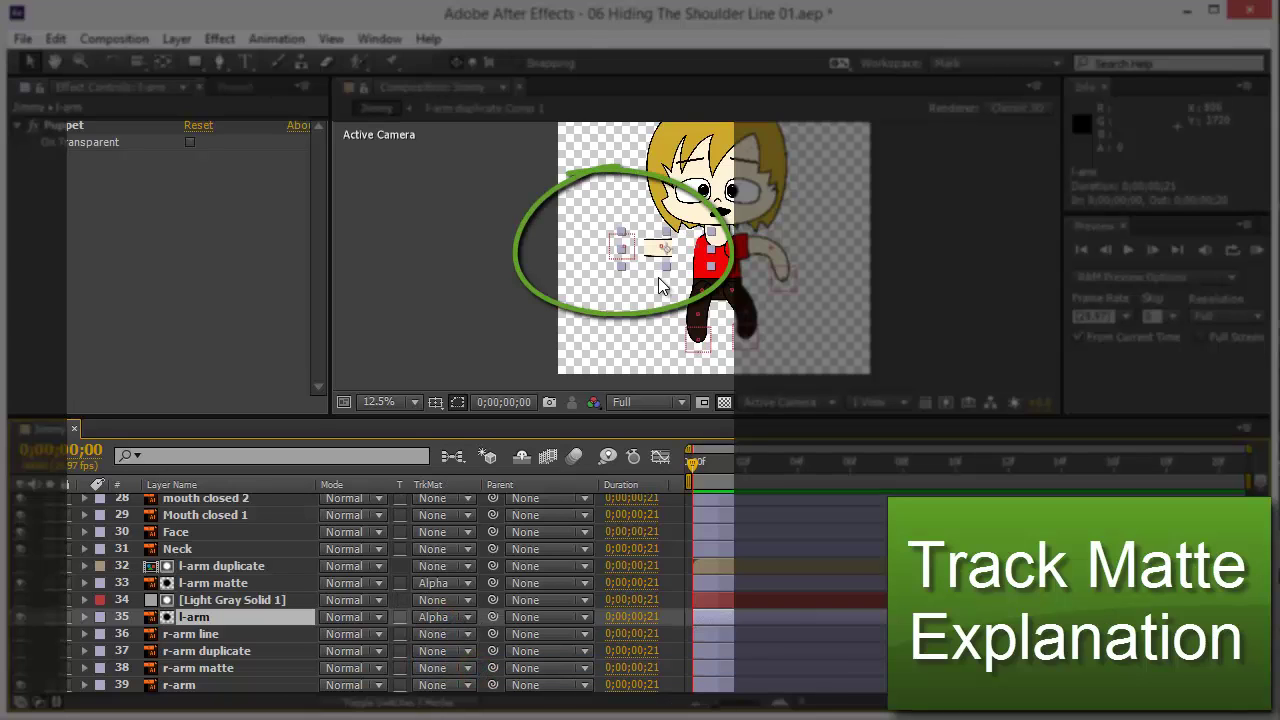
key(period)
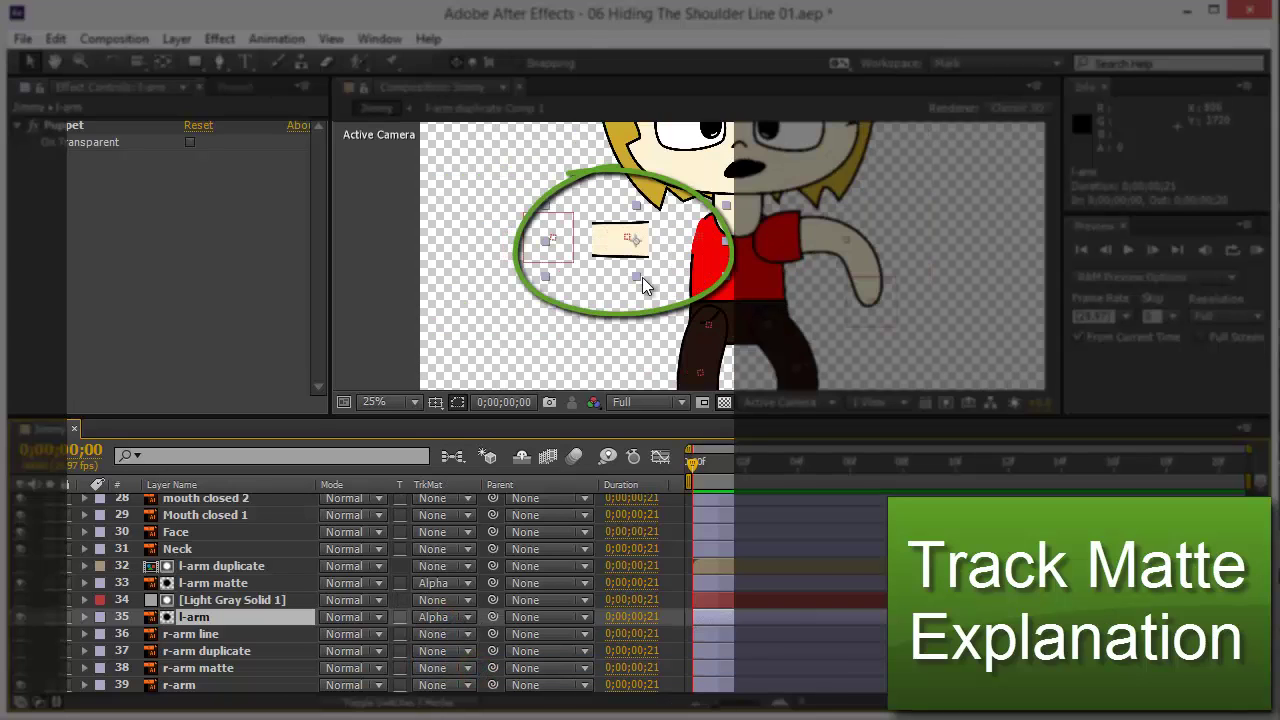
Slide Light Gray Solid 1 around over the left arm's shoulder joint.
click(222, 601)
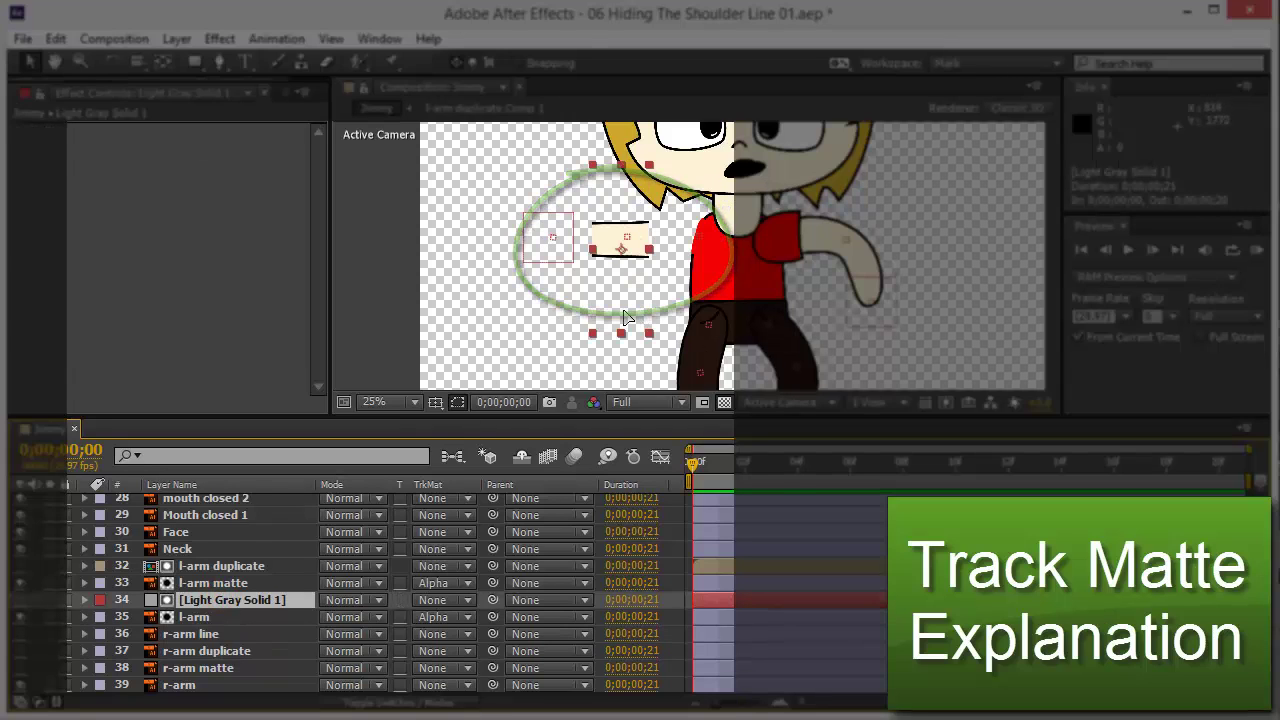
mouse_move(626, 322)
mouse_down()
mouse_move(578, 320)
mouse_move(723, 318)
mouse_move(648, 280)
mouse_move(595, 276)
mouse_move(660, 275)
mouse_move(600, 280)
mouse_move(695, 297)
mouse_up()
drag(668, 249, 572, 232)
drag(587, 297, 623, 300)
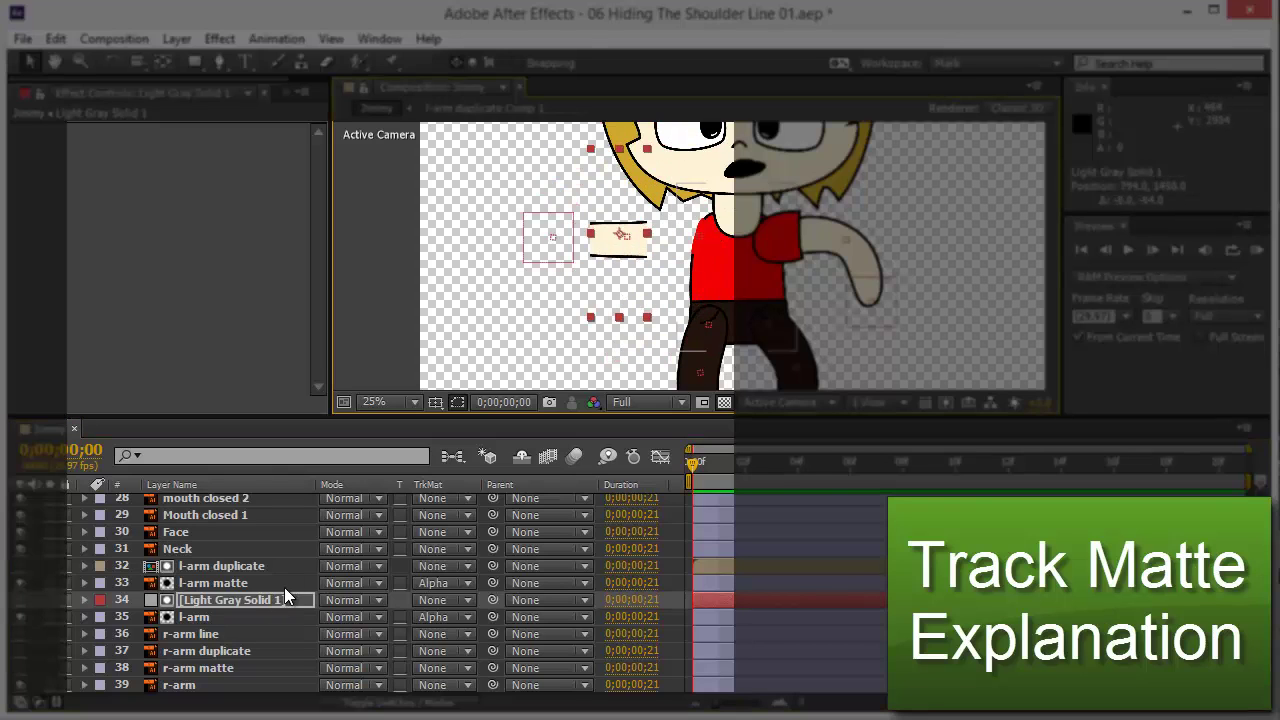
Undo l-arm's matte, move the gray solid below l-arm, and matte it with l-arm's Alpha.
key(ctrl+z)
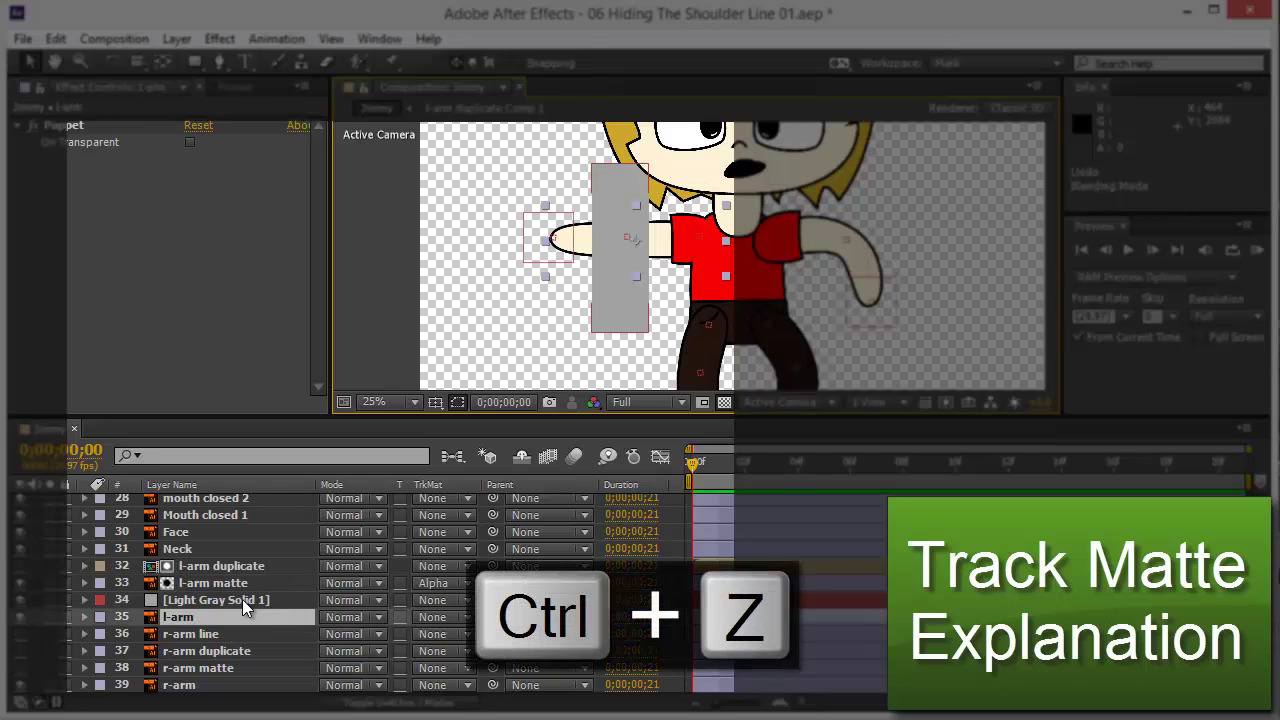
drag(242, 603, 218, 619)
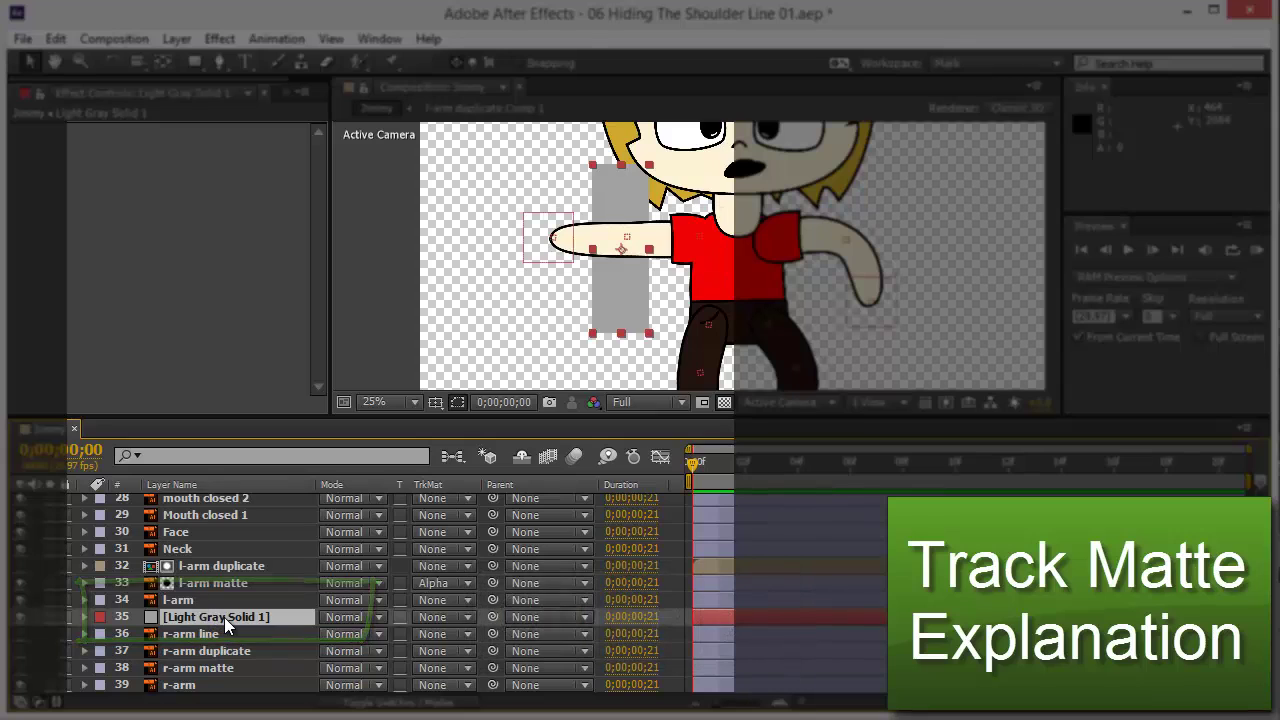
click(448, 617)
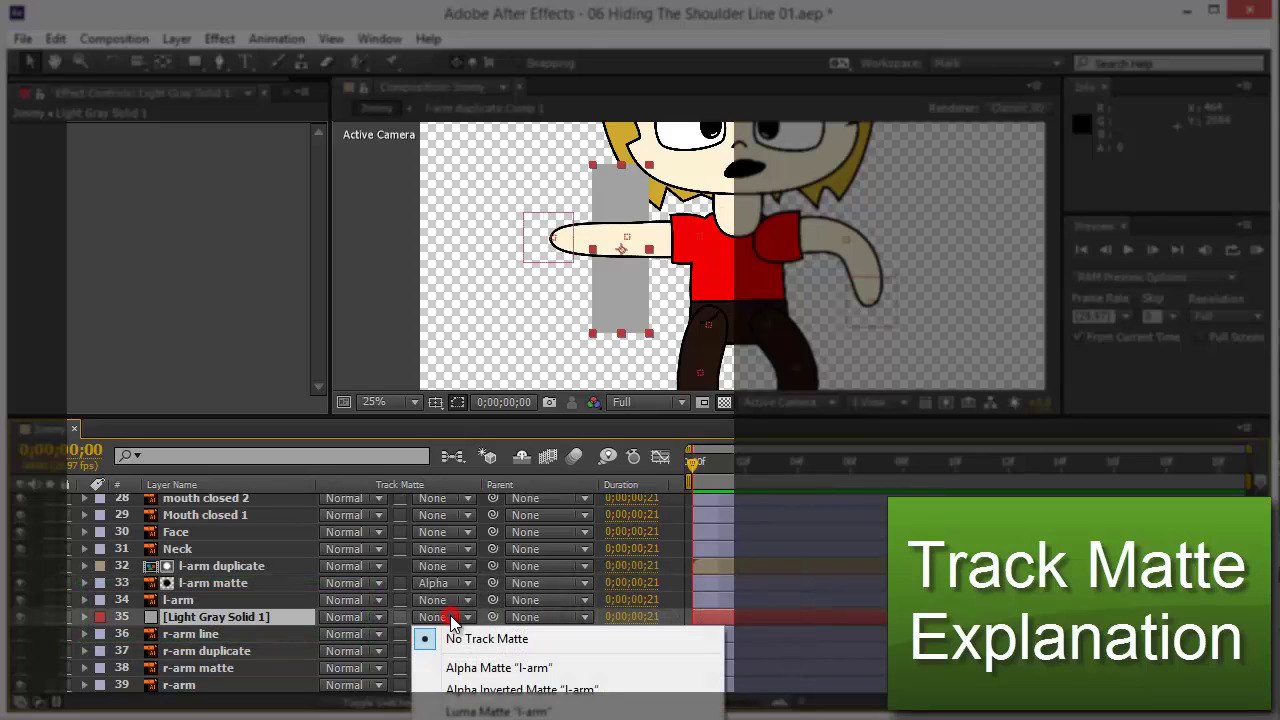
click(468, 664)
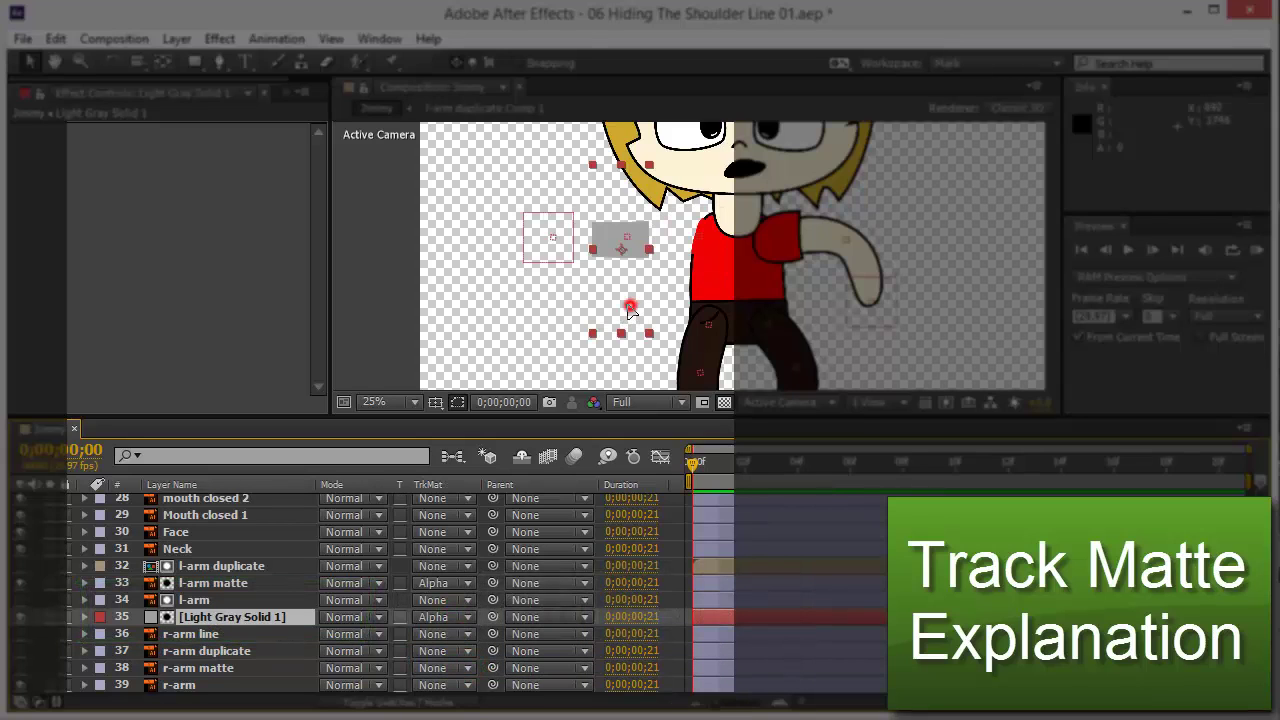
mouse_move(630, 305)
mouse_down()
mouse_move(566, 307)
mouse_move(652, 285)
mouse_move(660, 307)
mouse_move(582, 319)
mouse_move(660, 242)
mouse_move(615, 242)
mouse_move(640, 221)
mouse_up()
Switch the gray solid to Alpha Inverted Matte to compare, then delete the solid.
click(456, 618)
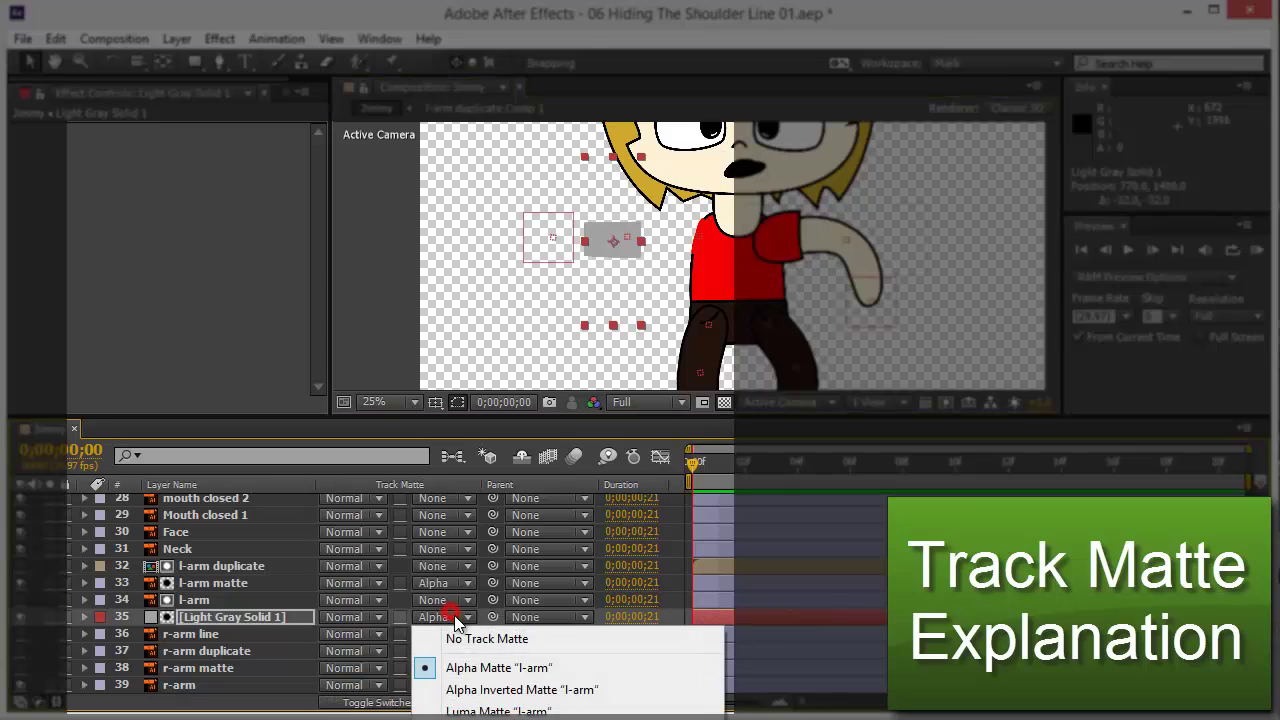
click(450, 688)
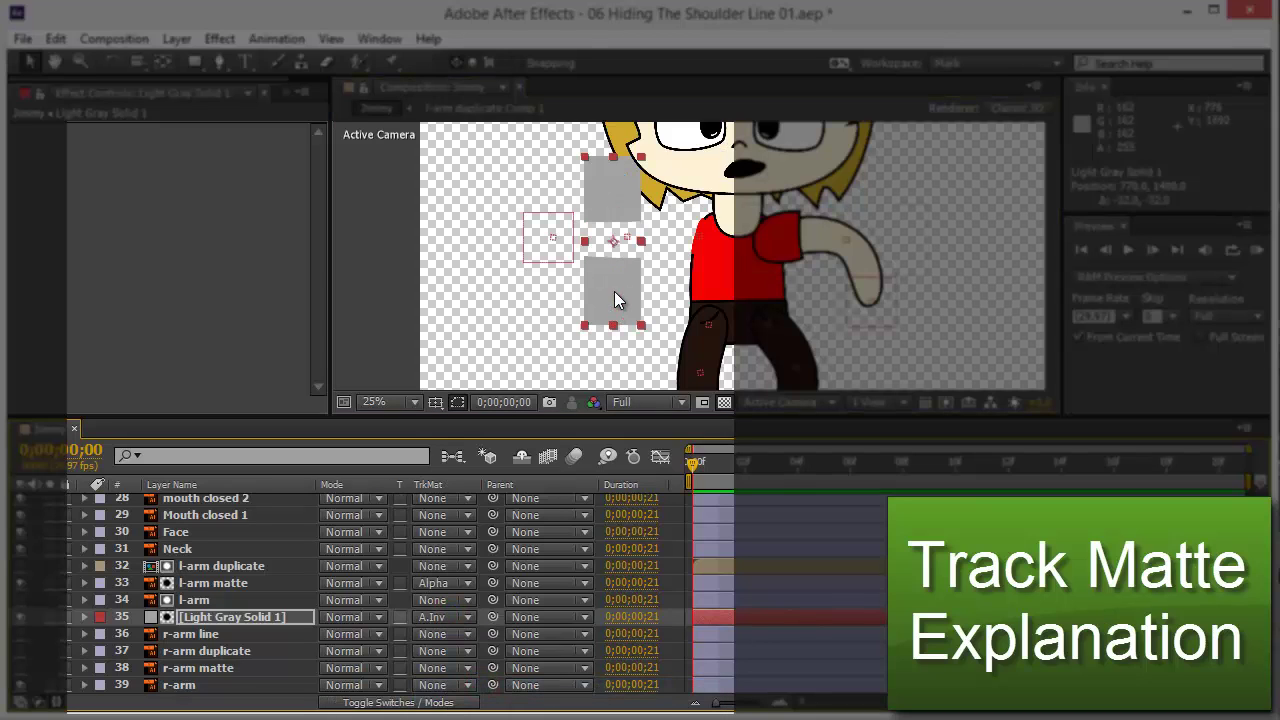
drag(613, 290, 645, 276)
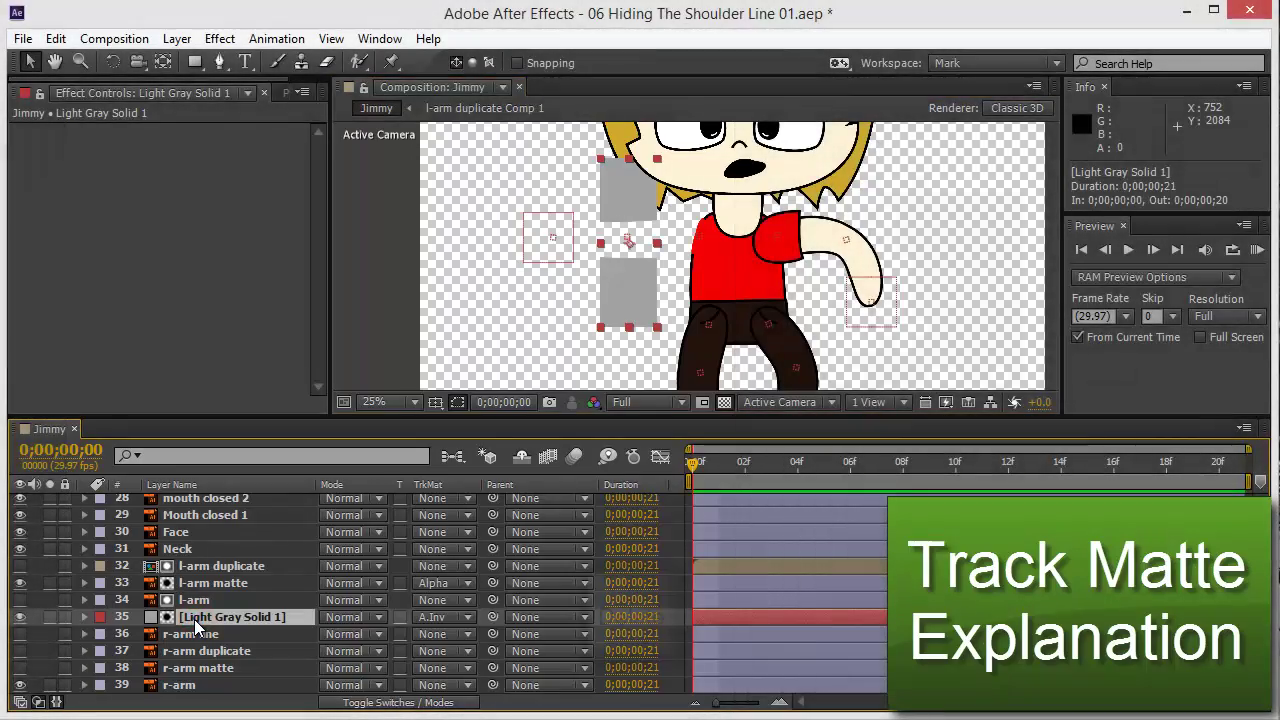
key(Delete)
click(178, 602)
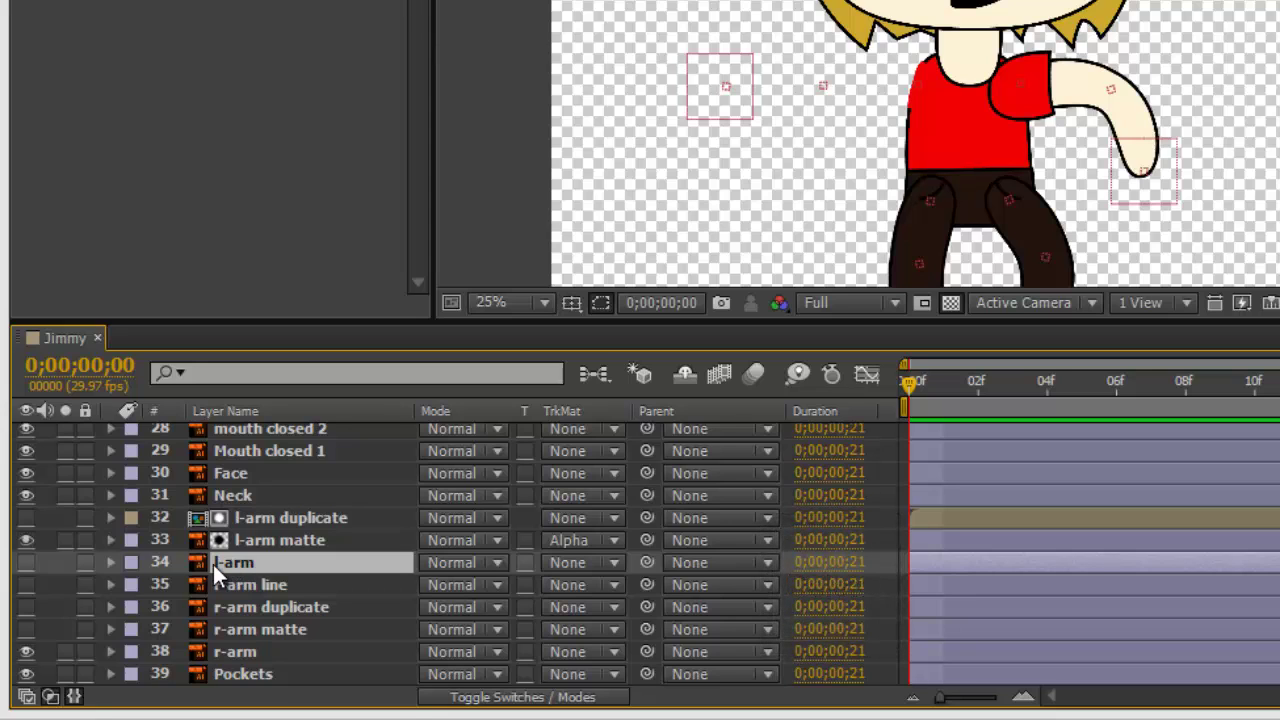
Unhide l-arm and bend the left arm downward, putting C_B_l-hand at 600.0, 1620.0.
click(27, 564)
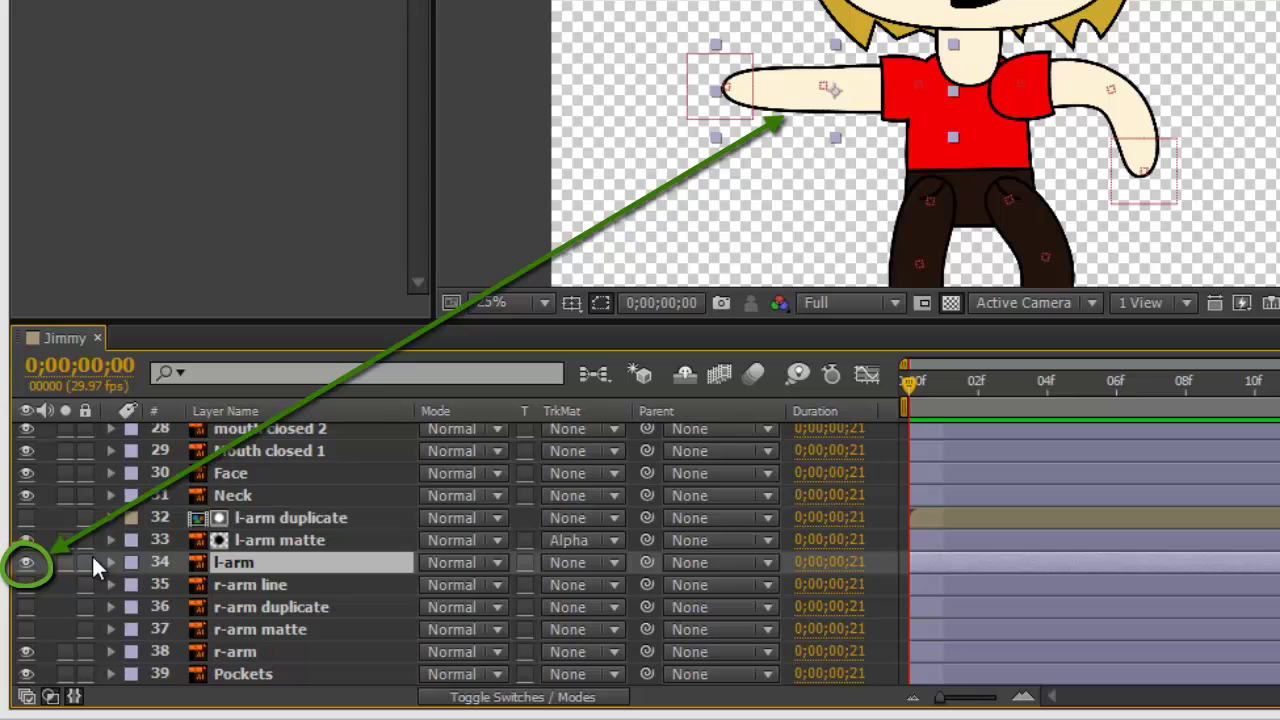
click(275, 541)
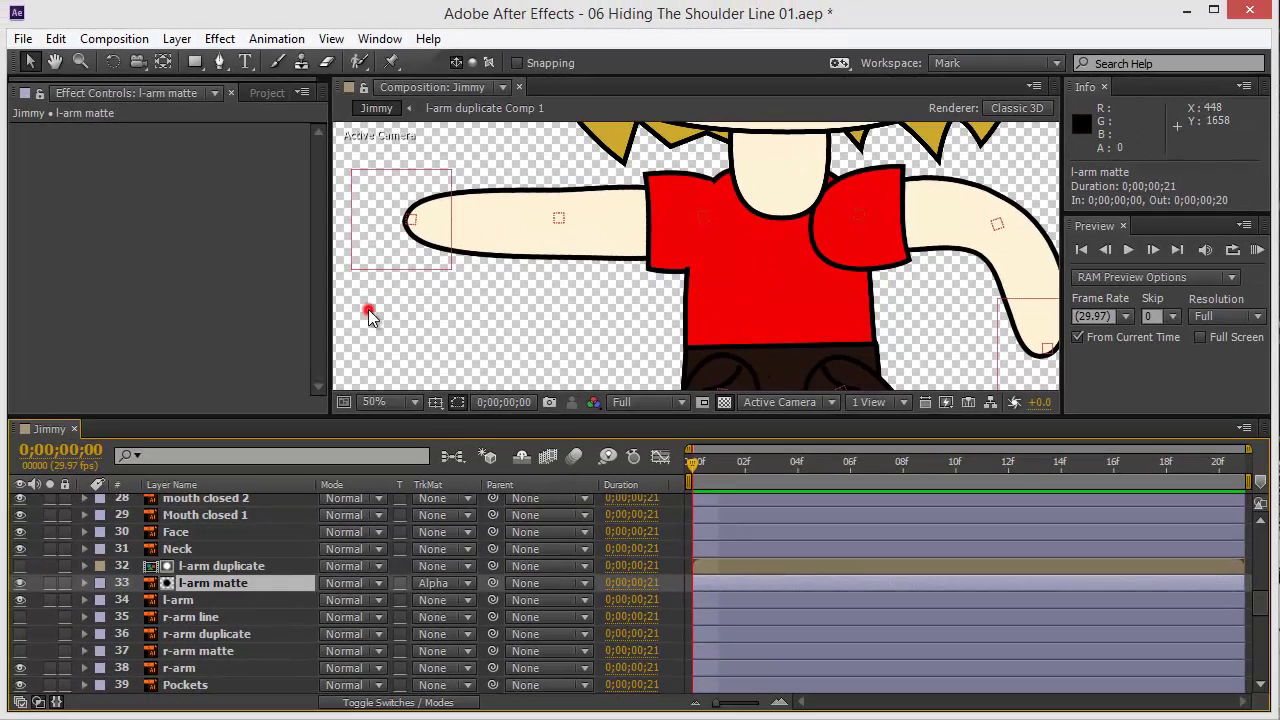
drag(356, 246, 408, 331)
drag(722, 263, 517, 238)
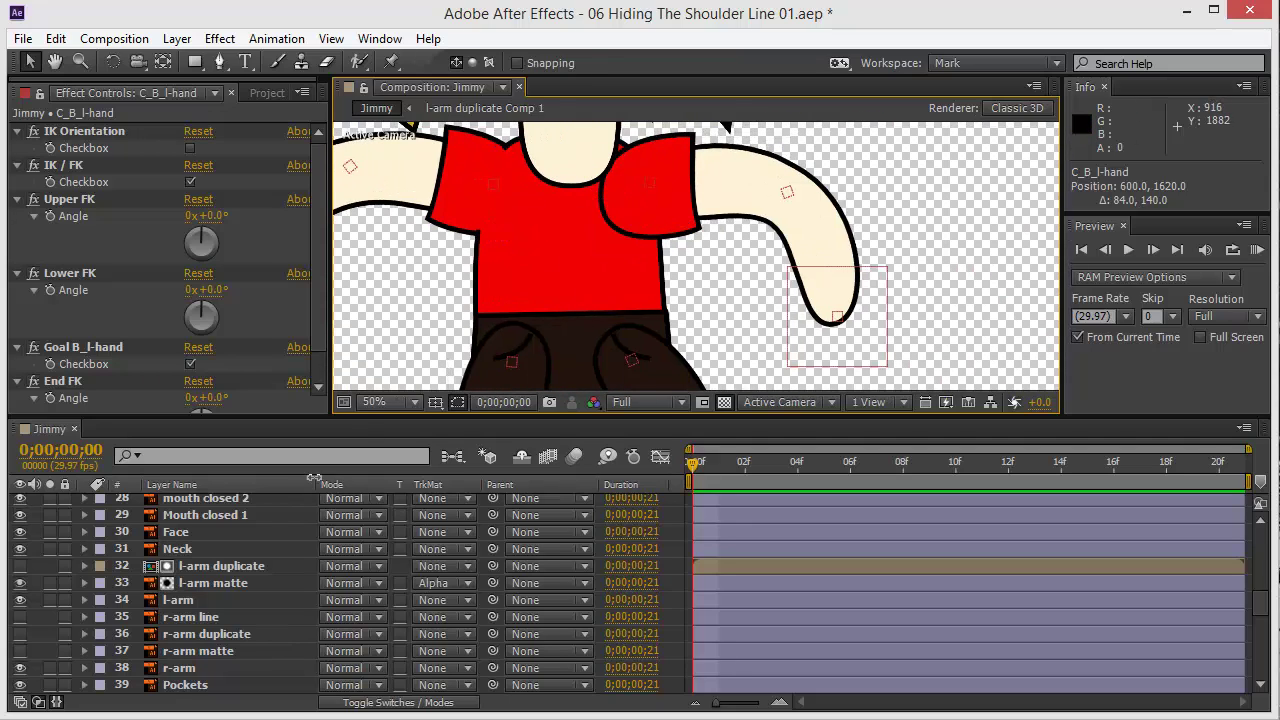
Make the r-arm matte, r-arm duplicate and r-arm line layers visible.
click(180, 668)
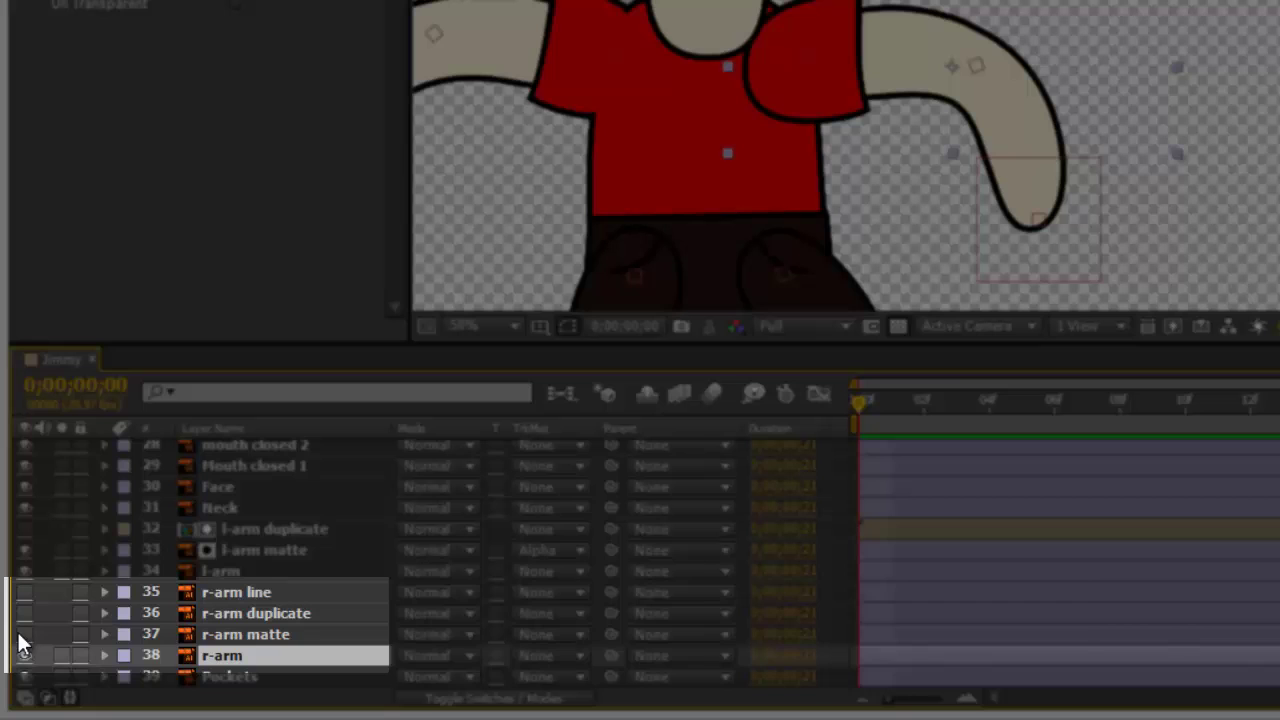
click(23, 636)
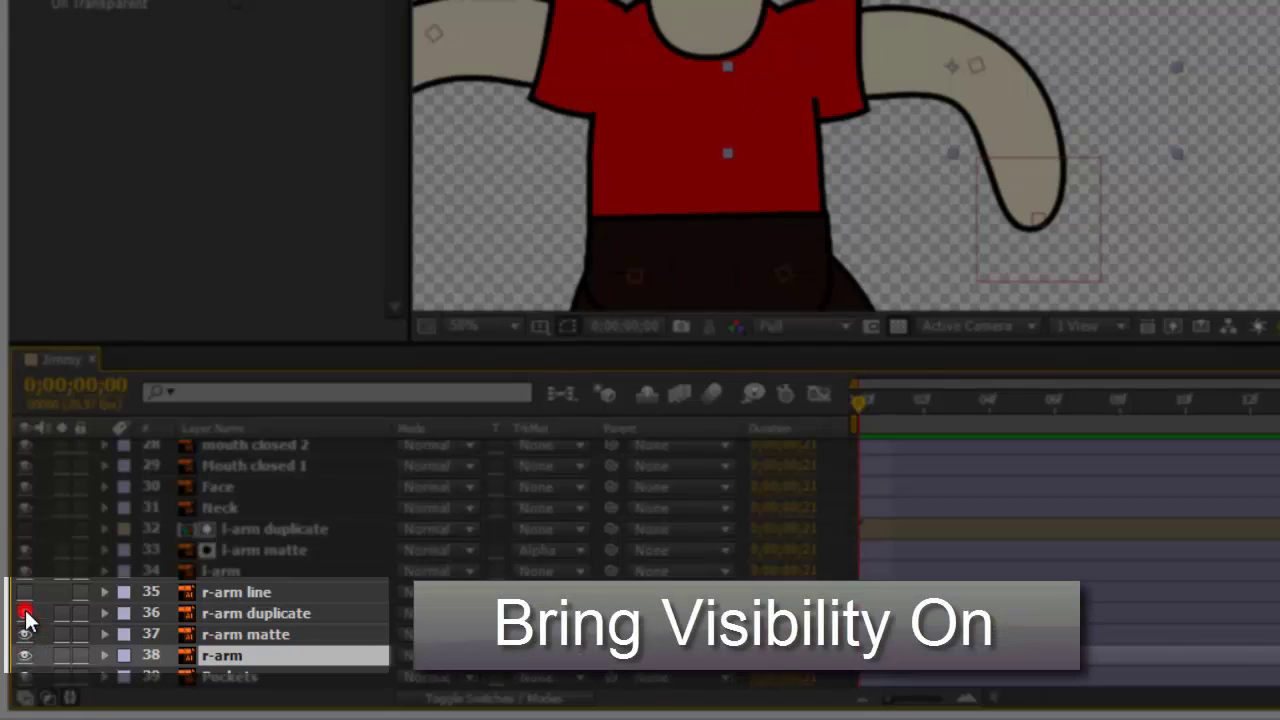
click(22, 594)
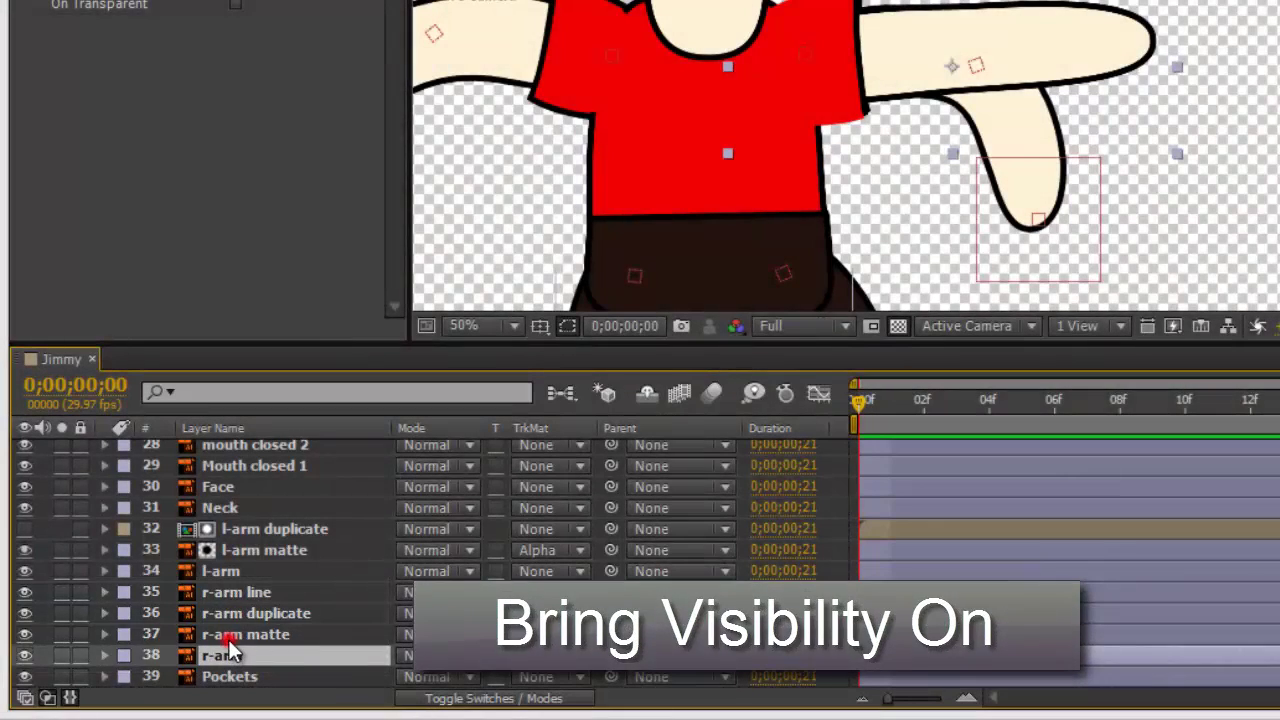
click(231, 633)
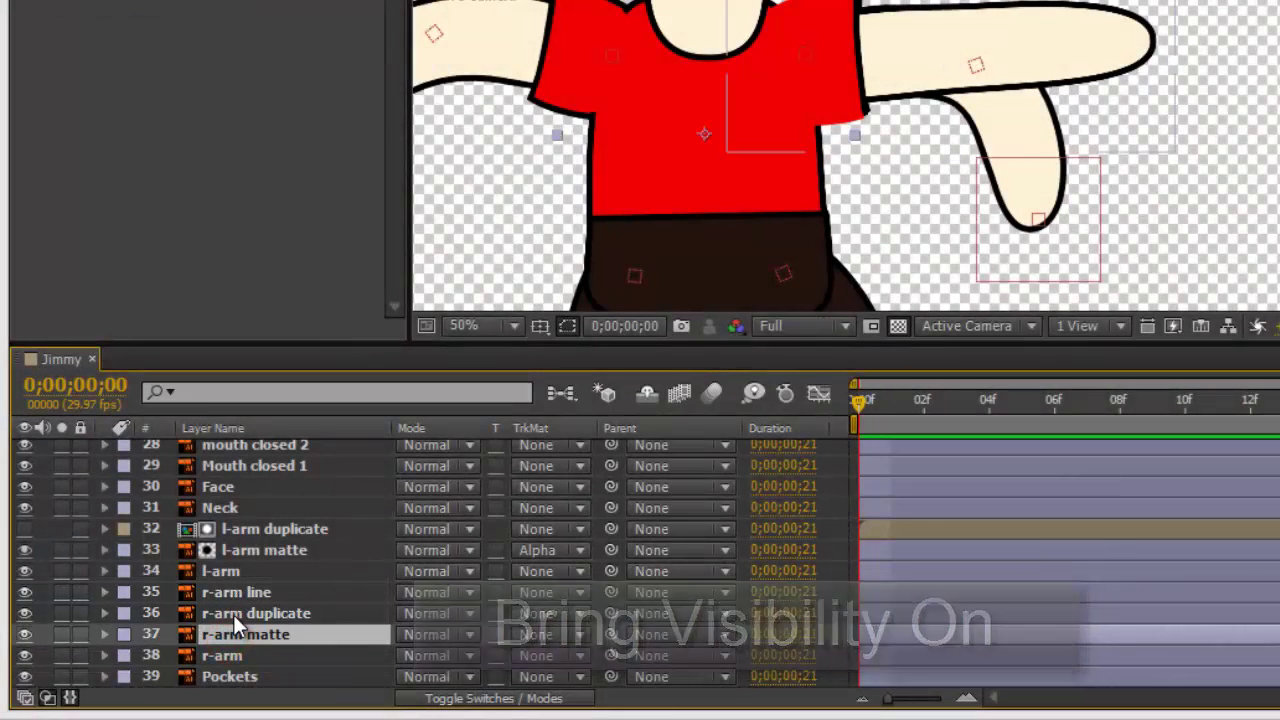
Pre-compose r-arm duplicate into r-arm duplicate Comp 1 with the default name.
click(233, 614)
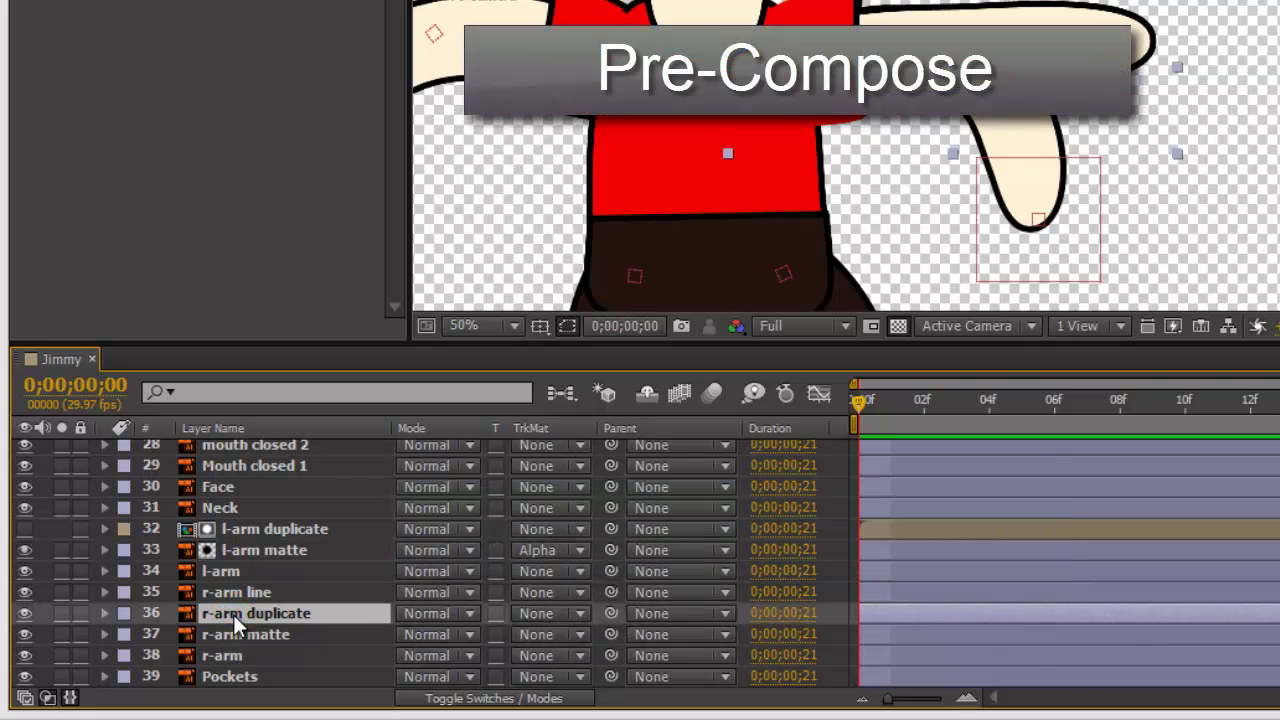
key(ctrl+shift+c)
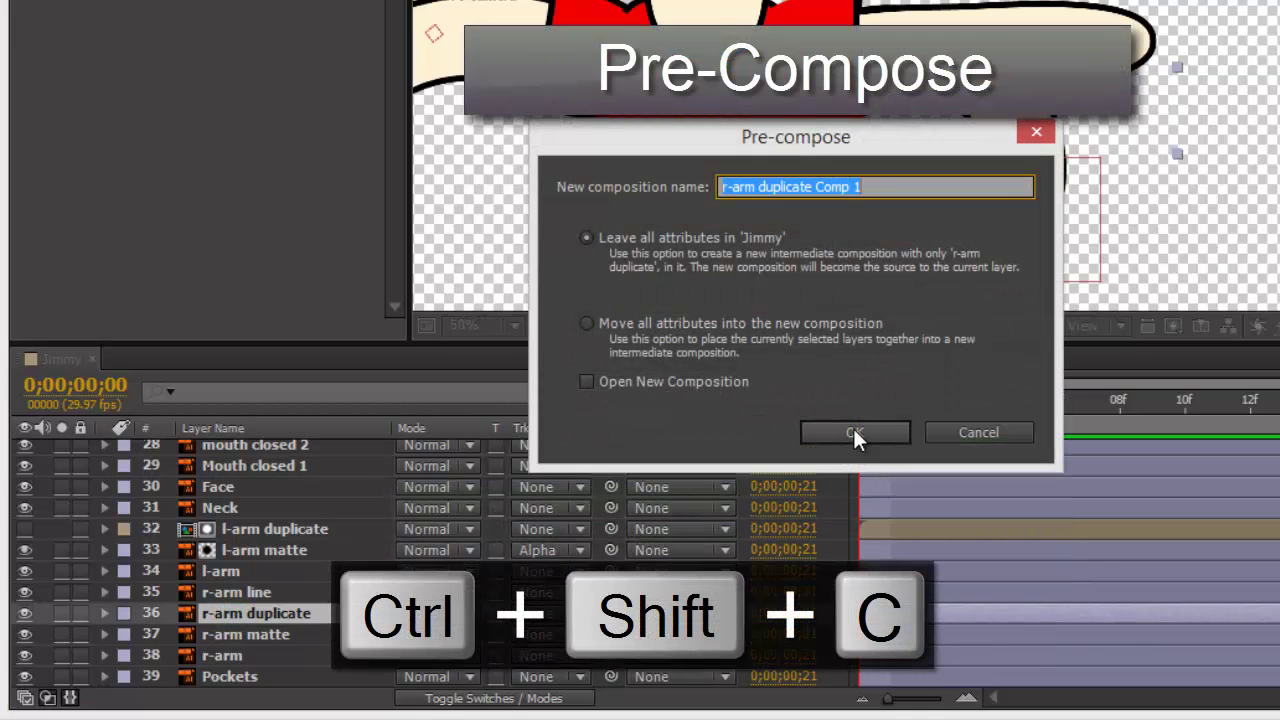
click(853, 432)
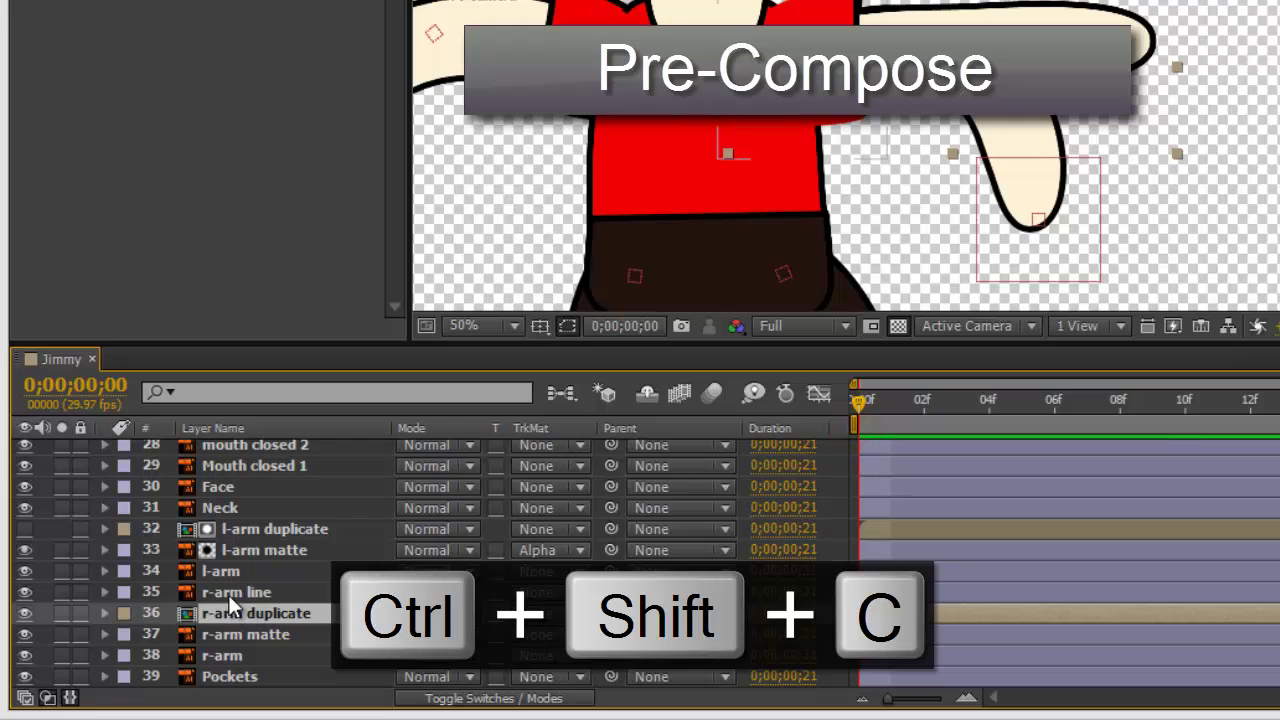
click(251, 592)
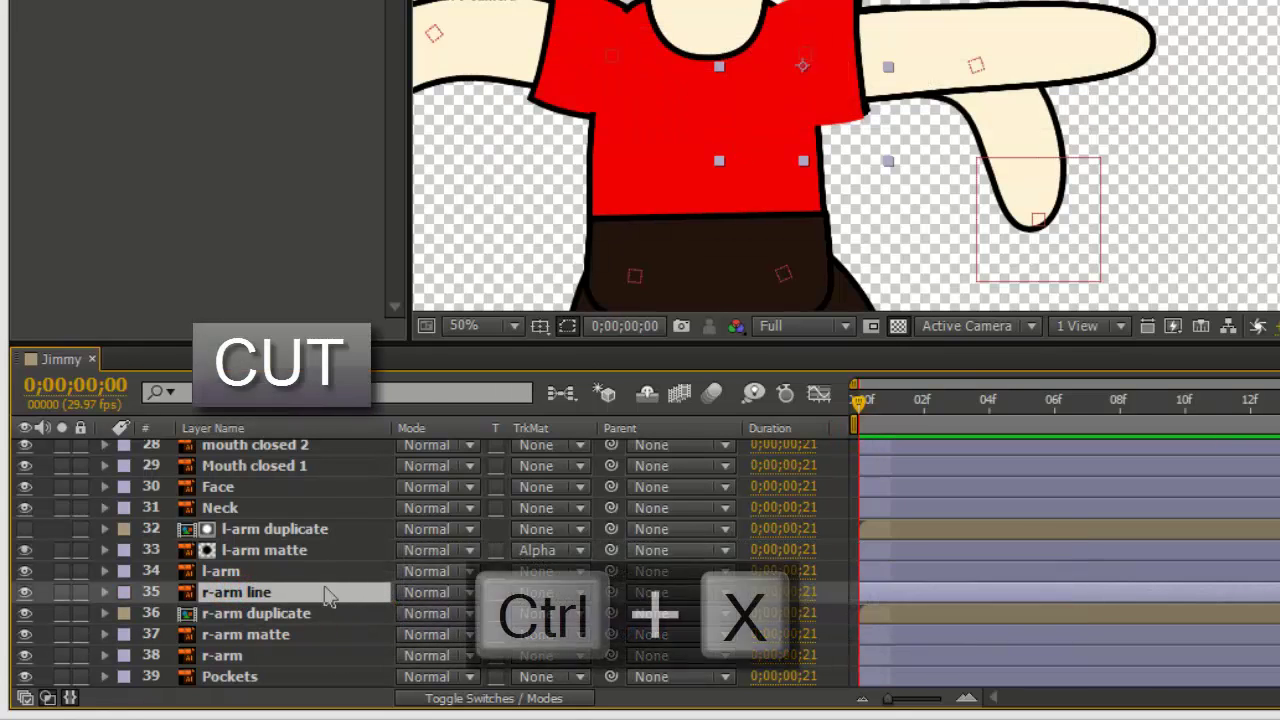
Move the r-arm line layer from Jimmy into r-arm duplicate Comp 1 and position it over the arm.
key(ctrl+x)
double_click(268, 597)
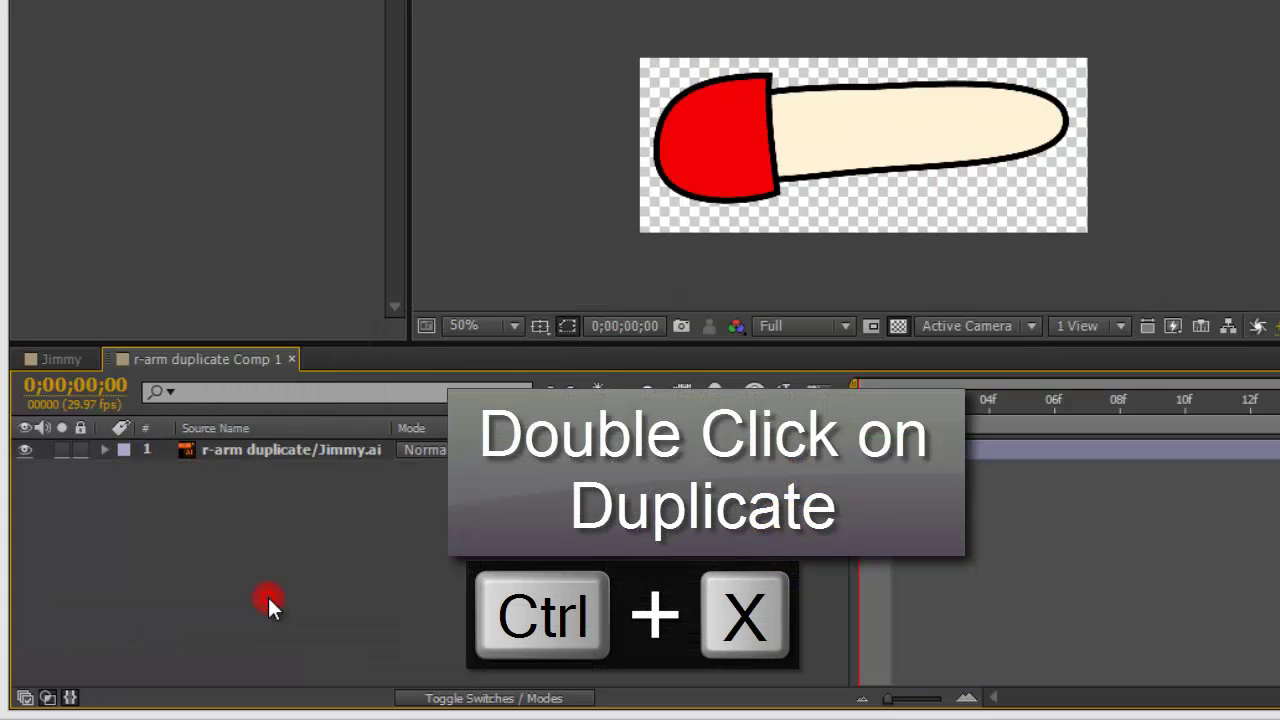
key(ctrl+v)
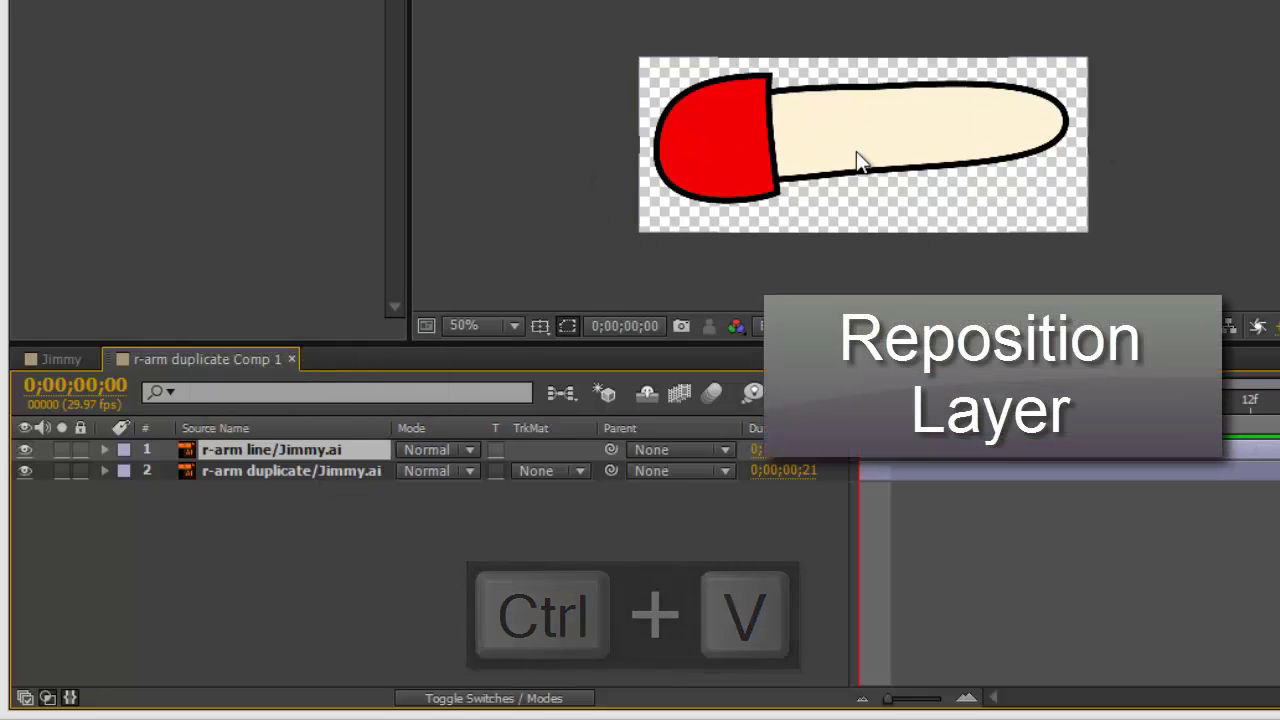
scroll(856, 146, down, 4)
drag(903, 223, 863, 97)
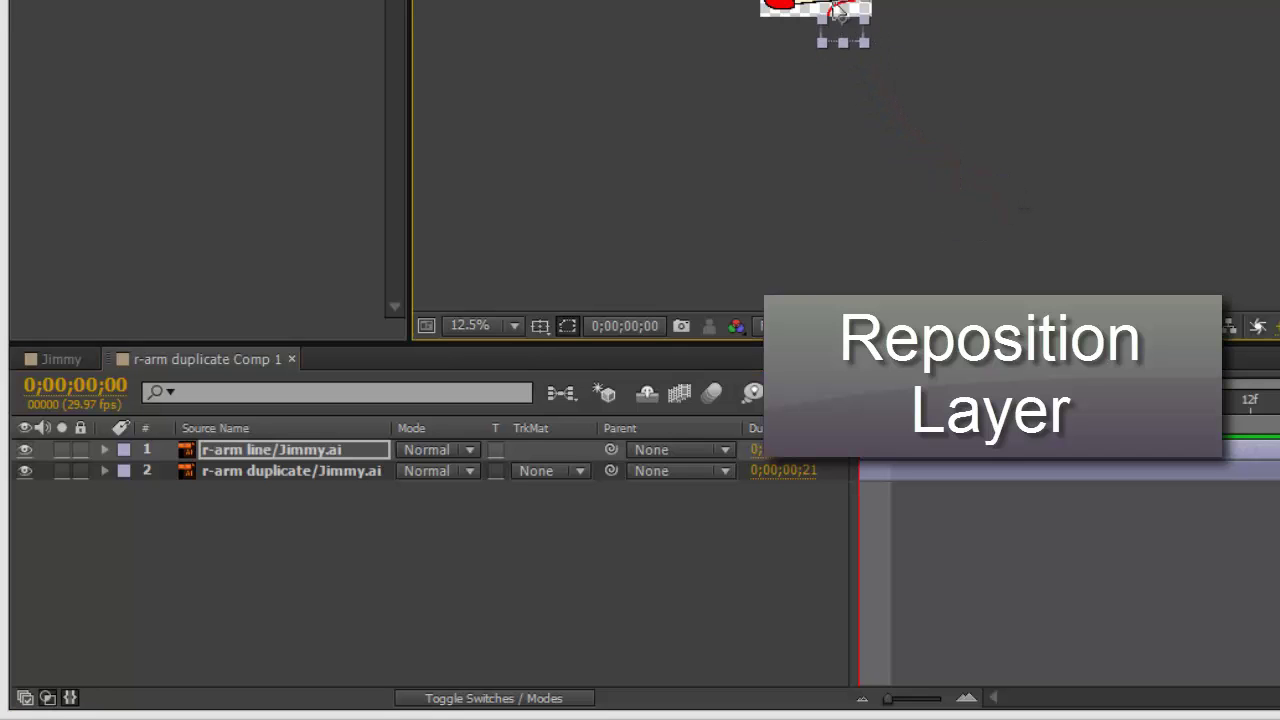
drag(812, 70, 788, 262)
Lower the opacity of both r-arm line and r-arm duplicate to 58%.
key(period)
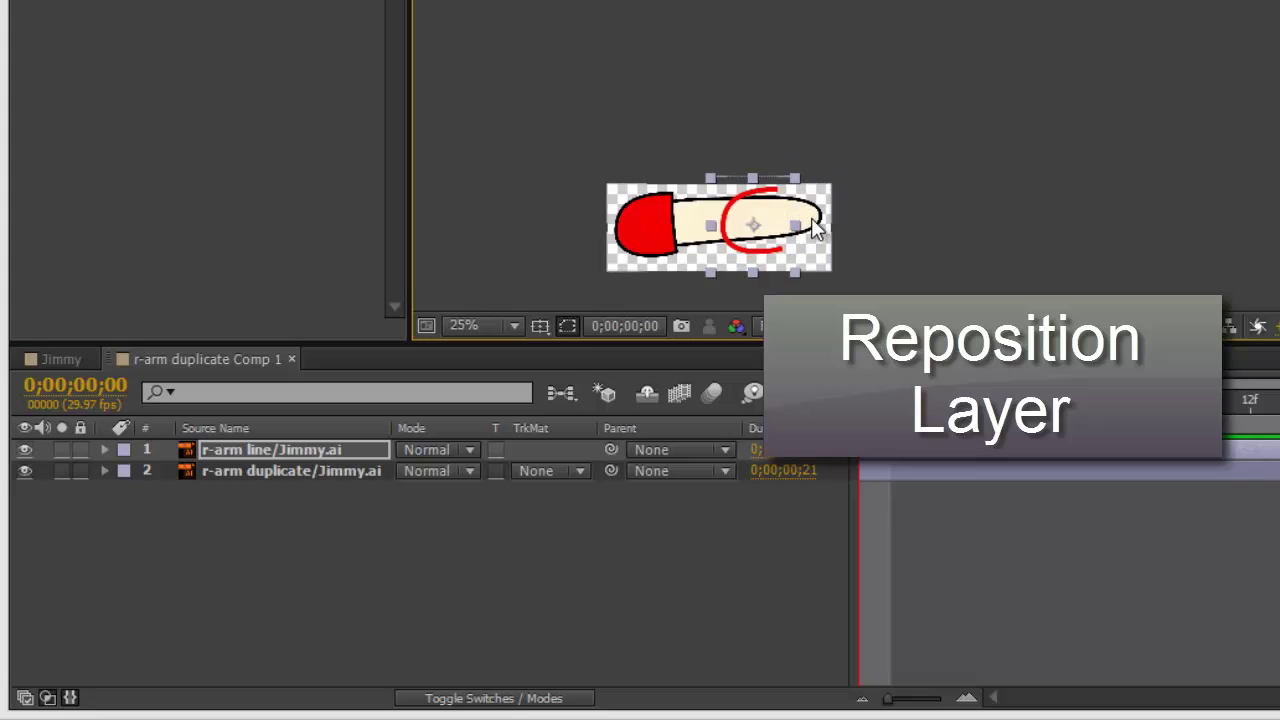
click(660, 225)
key(period)
drag(607, 267, 903, 109)
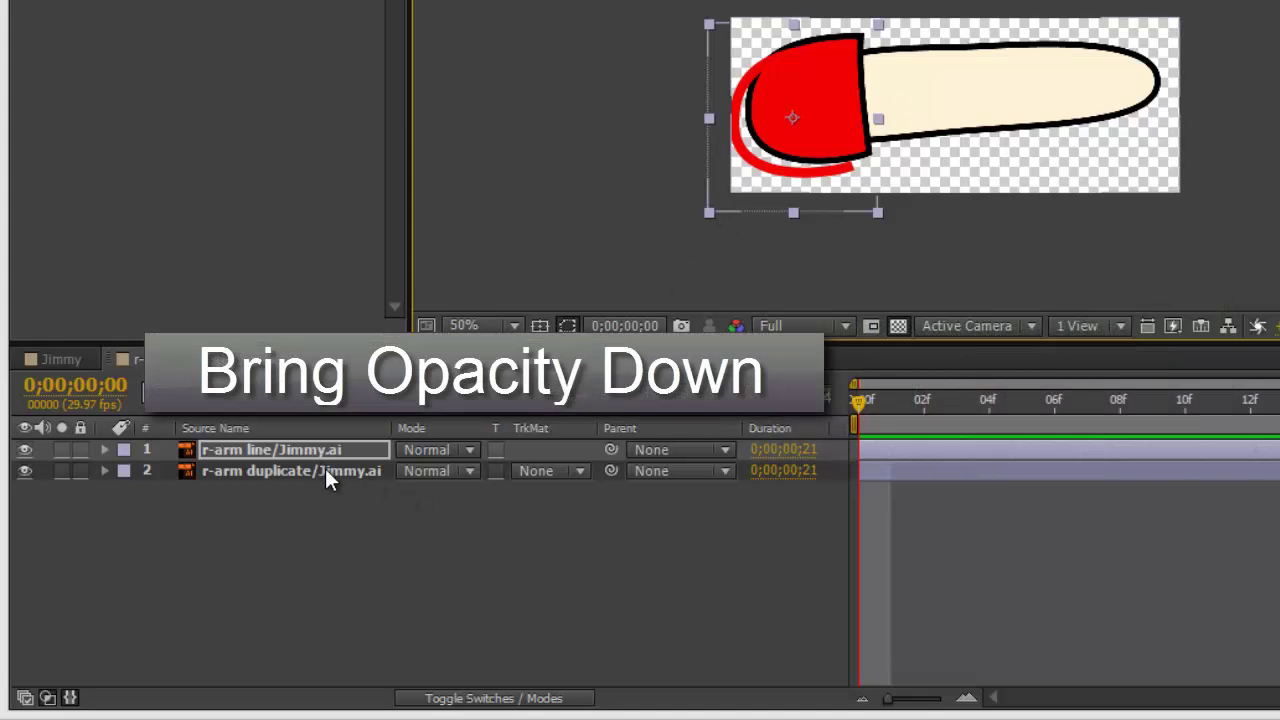
shift+click(325, 472)
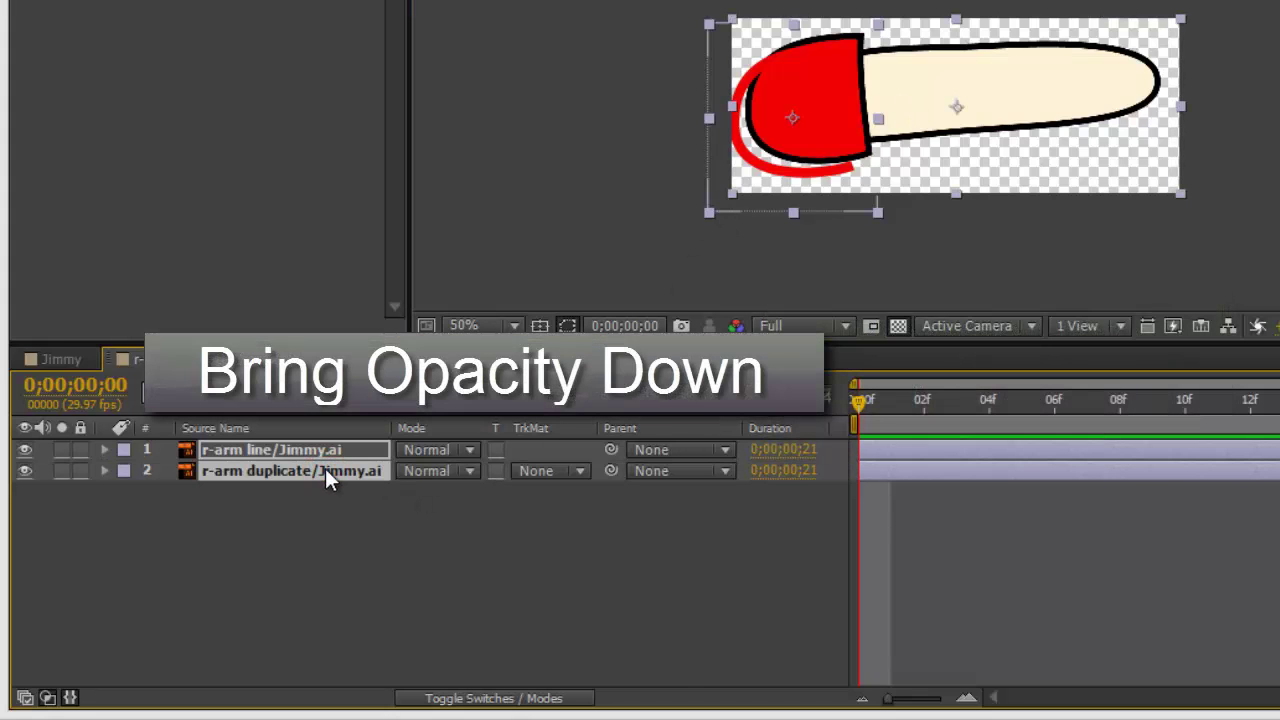
key(t)
drag(412, 470, 367, 470)
Align the red r-arm line with the arm's end in a maximized, zoomed-in viewer.
click(320, 570)
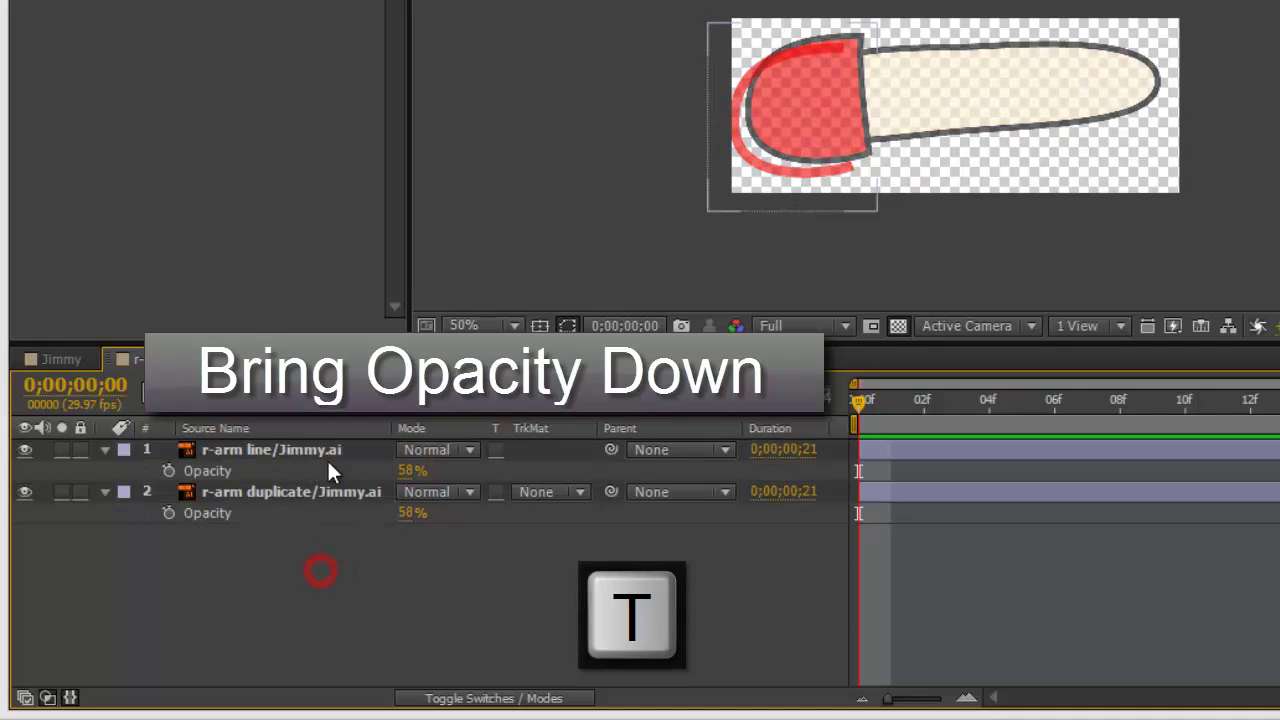
click(314, 449)
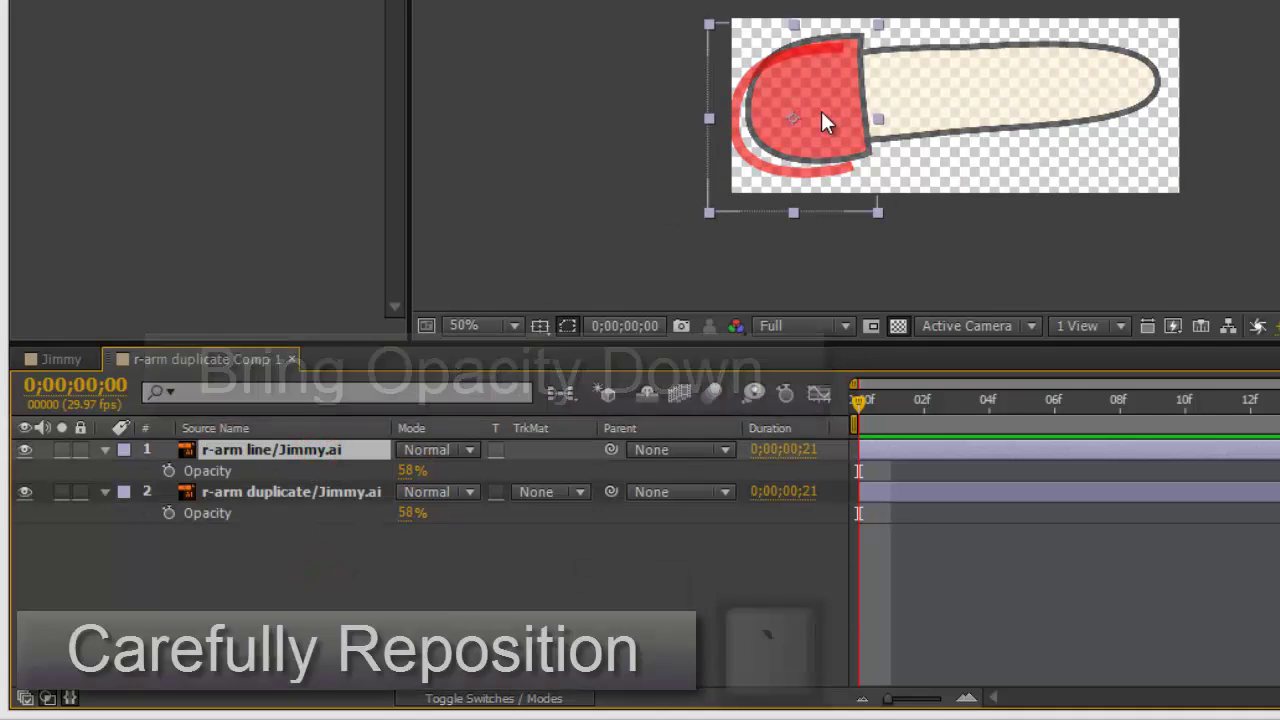
key(grave)
scroll(714, 302, up, 2)
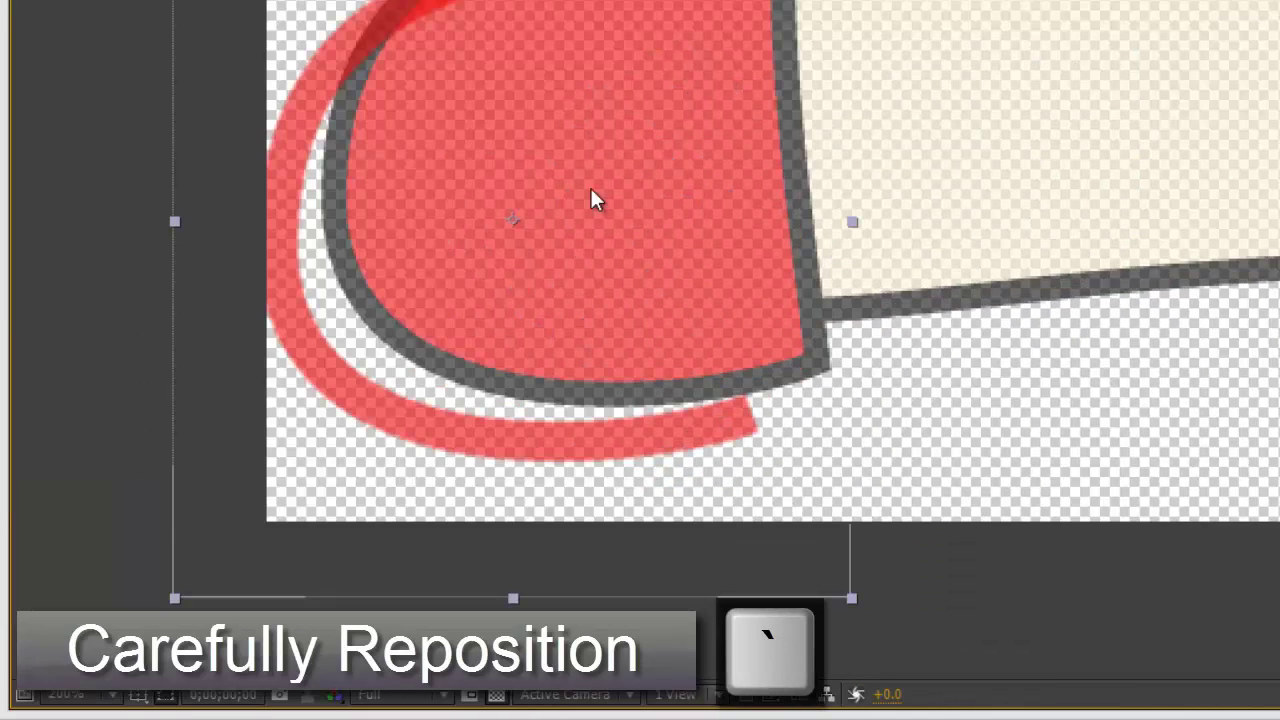
drag(598, 178, 497, 254)
drag(214, 451, 272, 420)
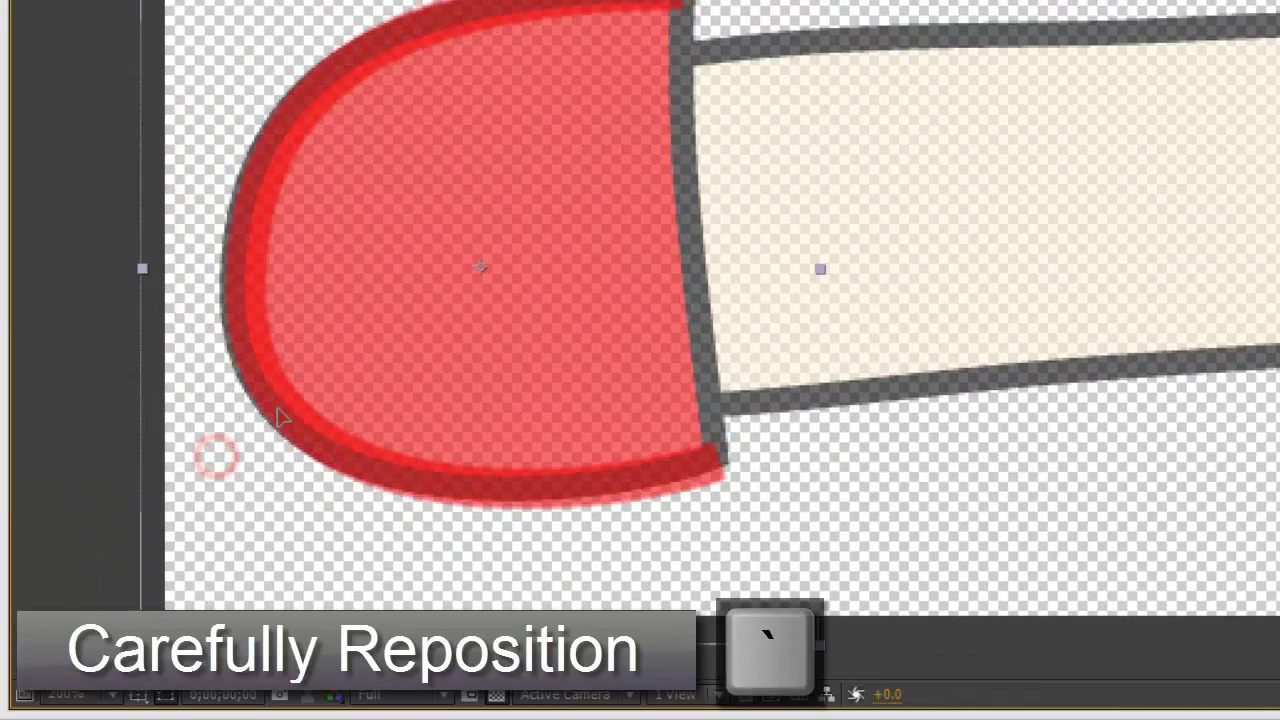
key(Left)
key(Left)
key(Left)
key(Left)
key(Left)
key(Left)
key(Left)
key(Left)
key(Left)
scroll(281, 413, up, 2)
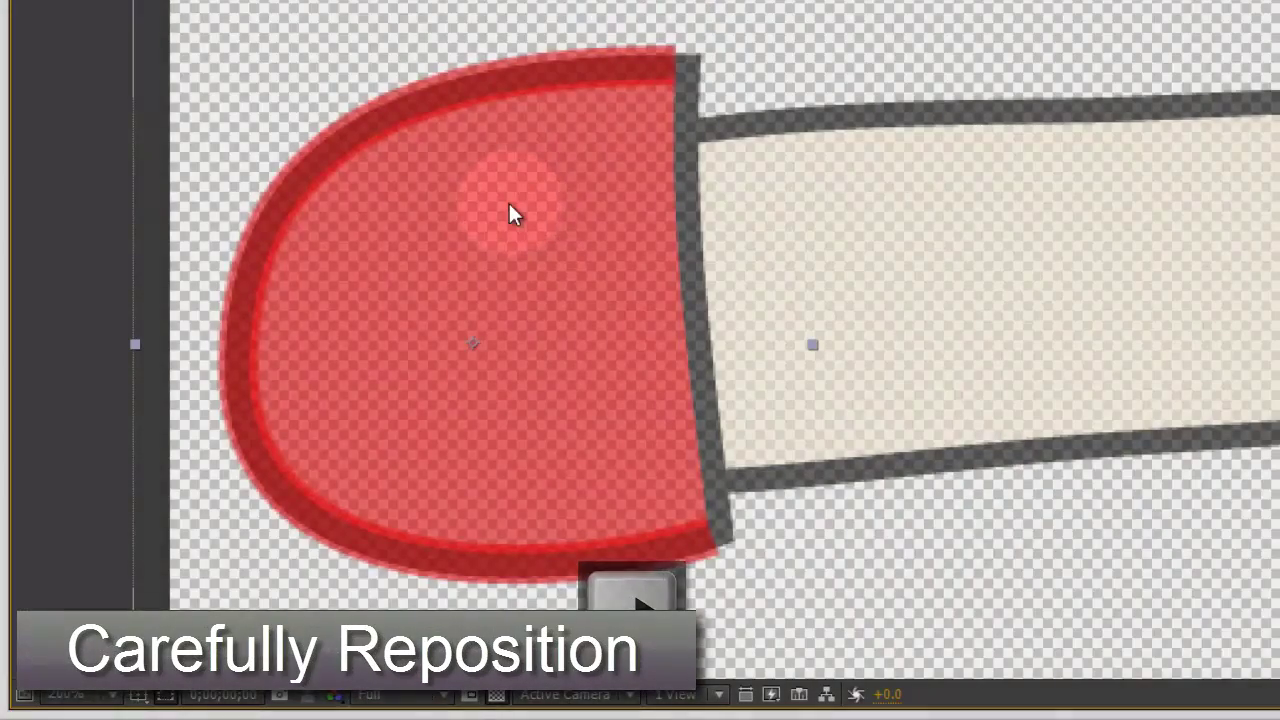
key(comma)
Delete the r-arm duplicate layer and return r-arm line's opacity to 100%.
click(340, 285)
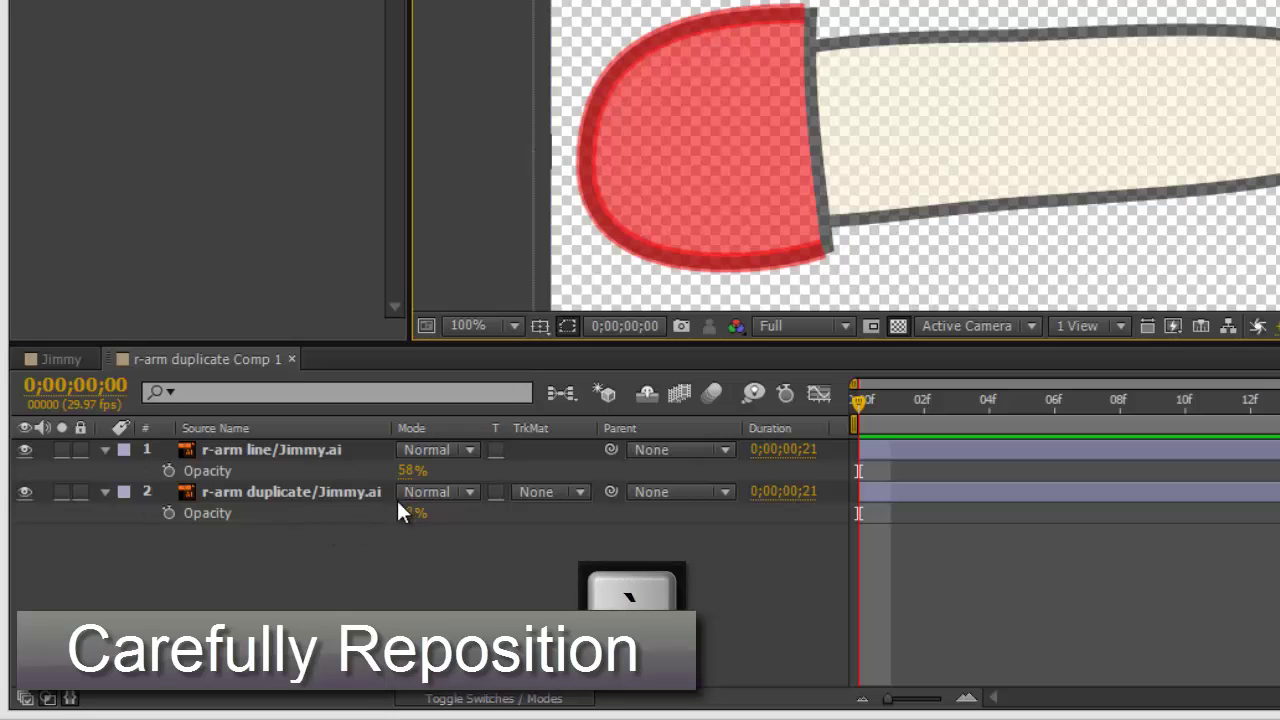
click(338, 494)
key(Delete)
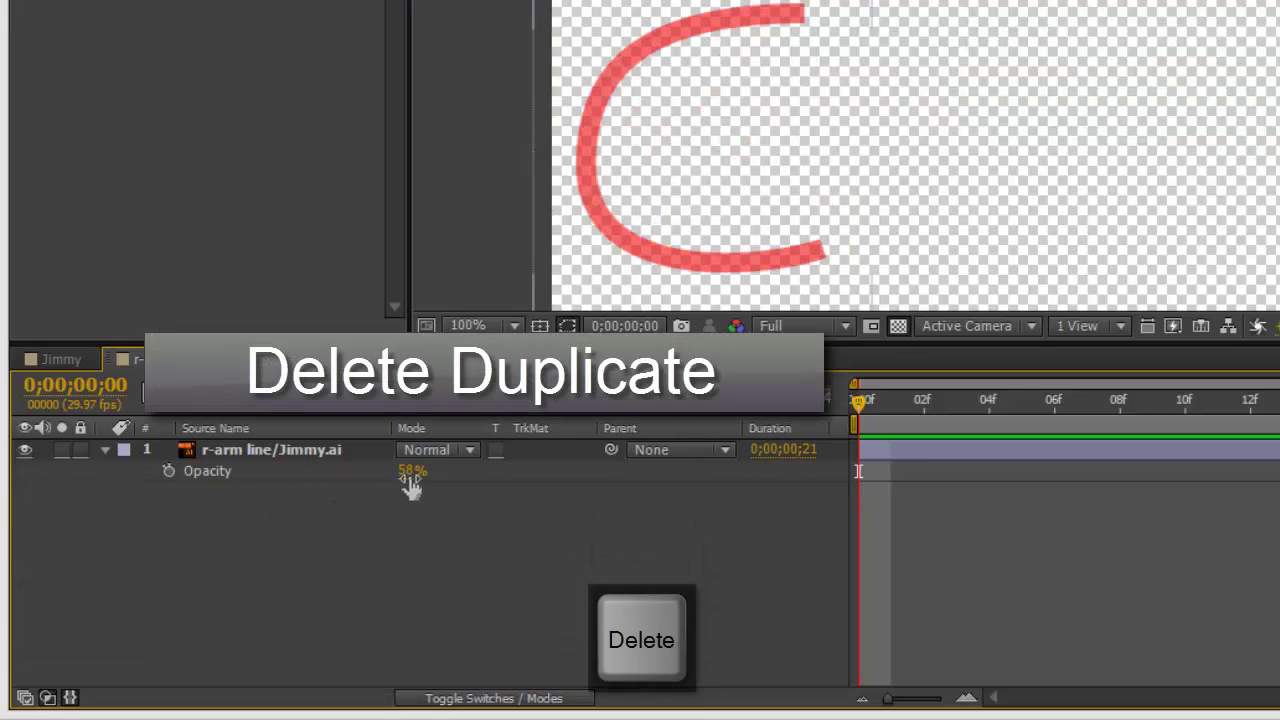
drag(407, 475, 470, 476)
key(Return)
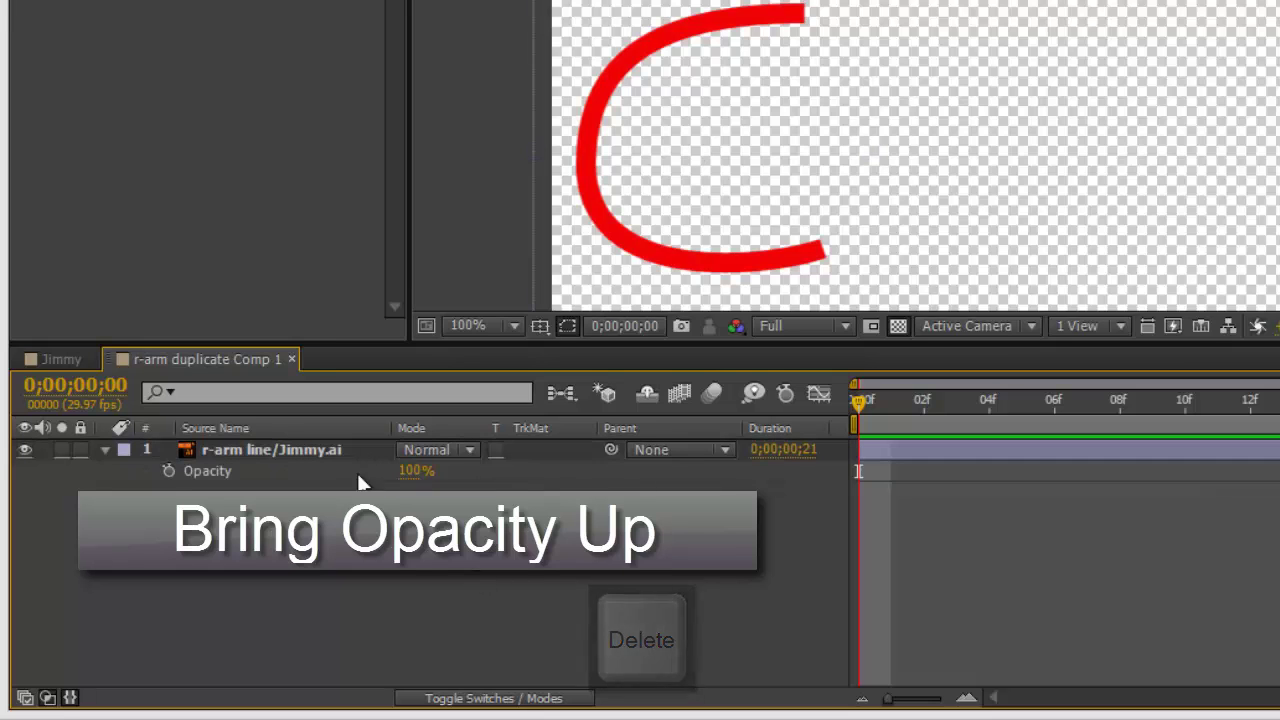
click(232, 355)
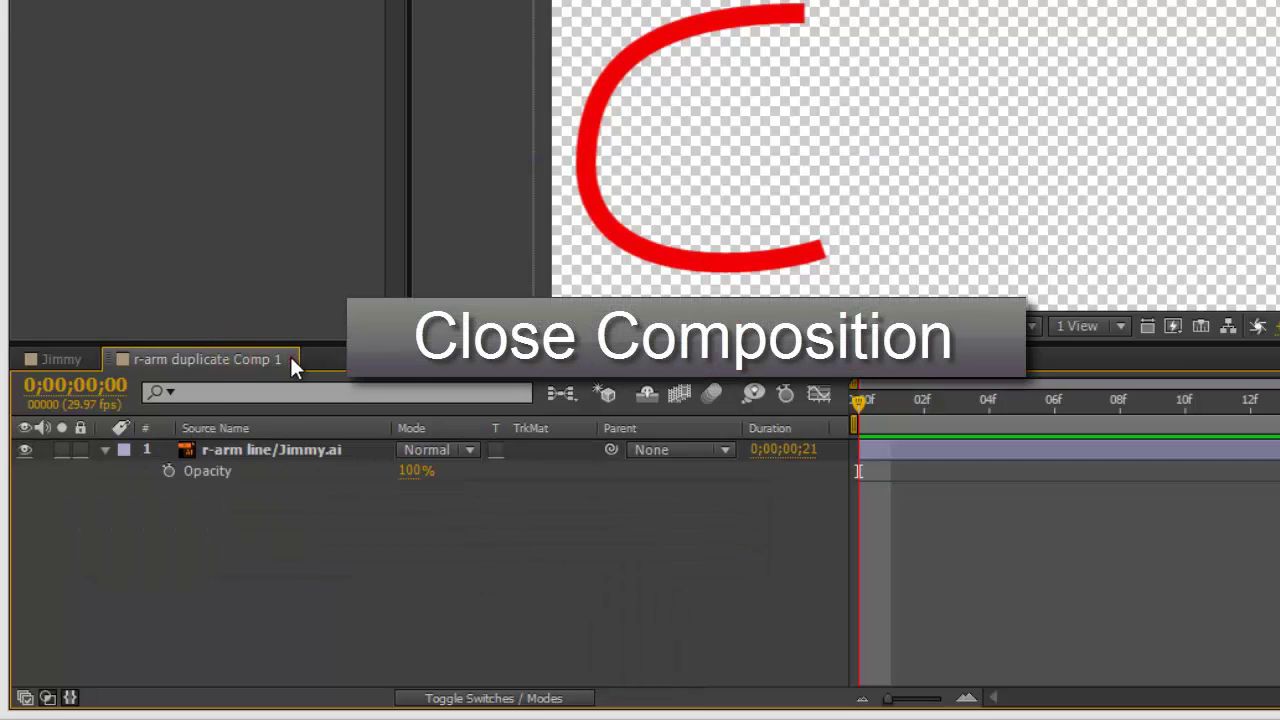
Close the r-arm duplicate Comp 1 tab to return to the Jimmy comp.
click(289, 358)
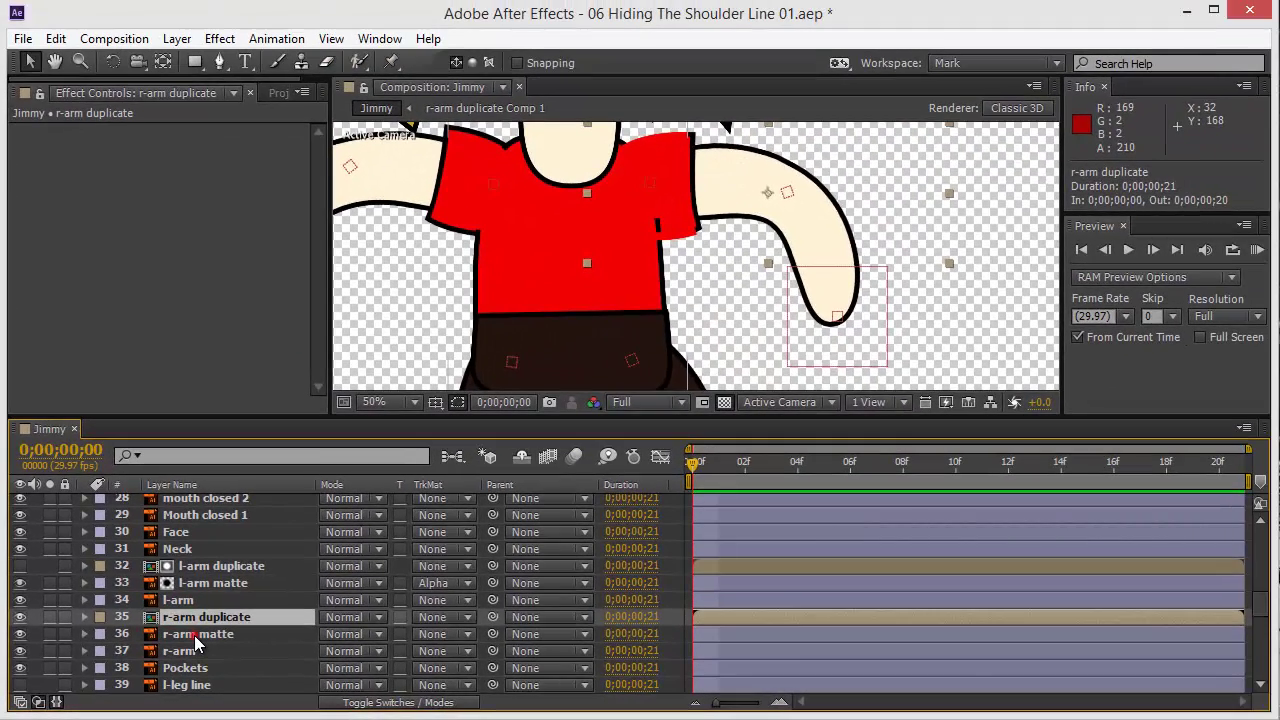
click(197, 636)
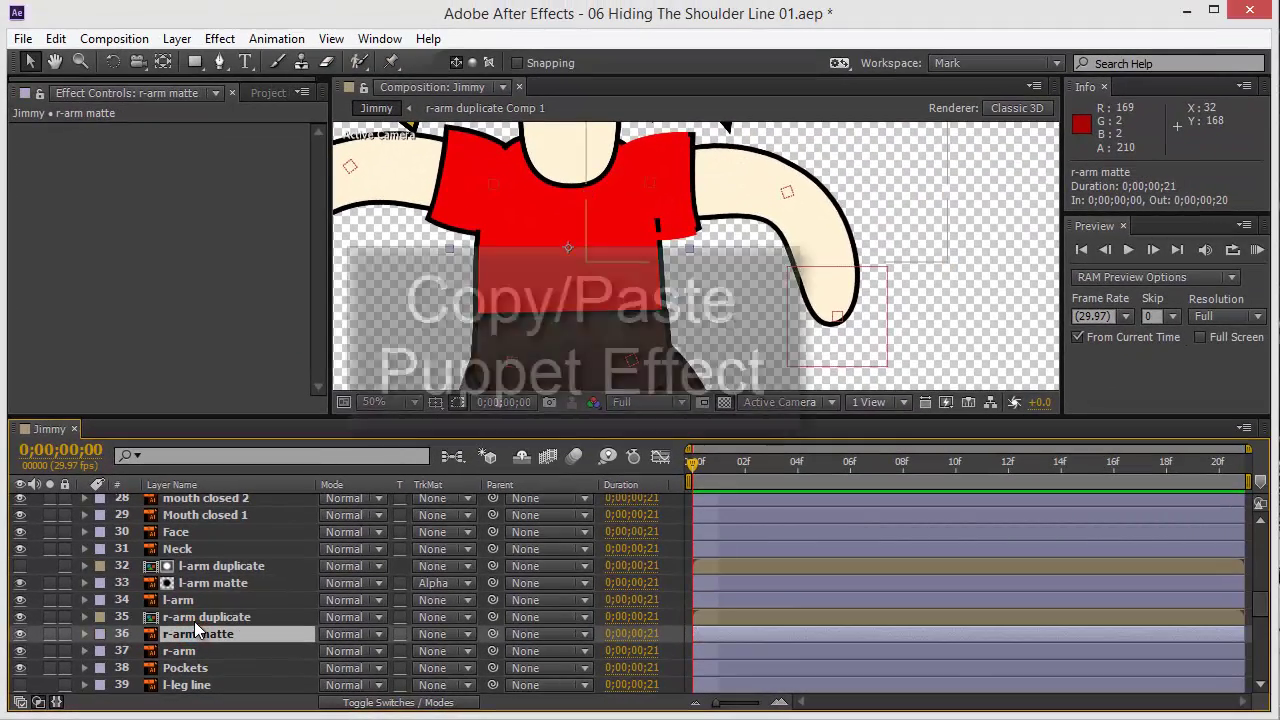
click(193, 617)
Copy r-arm's Puppet effect and paste it onto the r-arm duplicate layer.
click(176, 653)
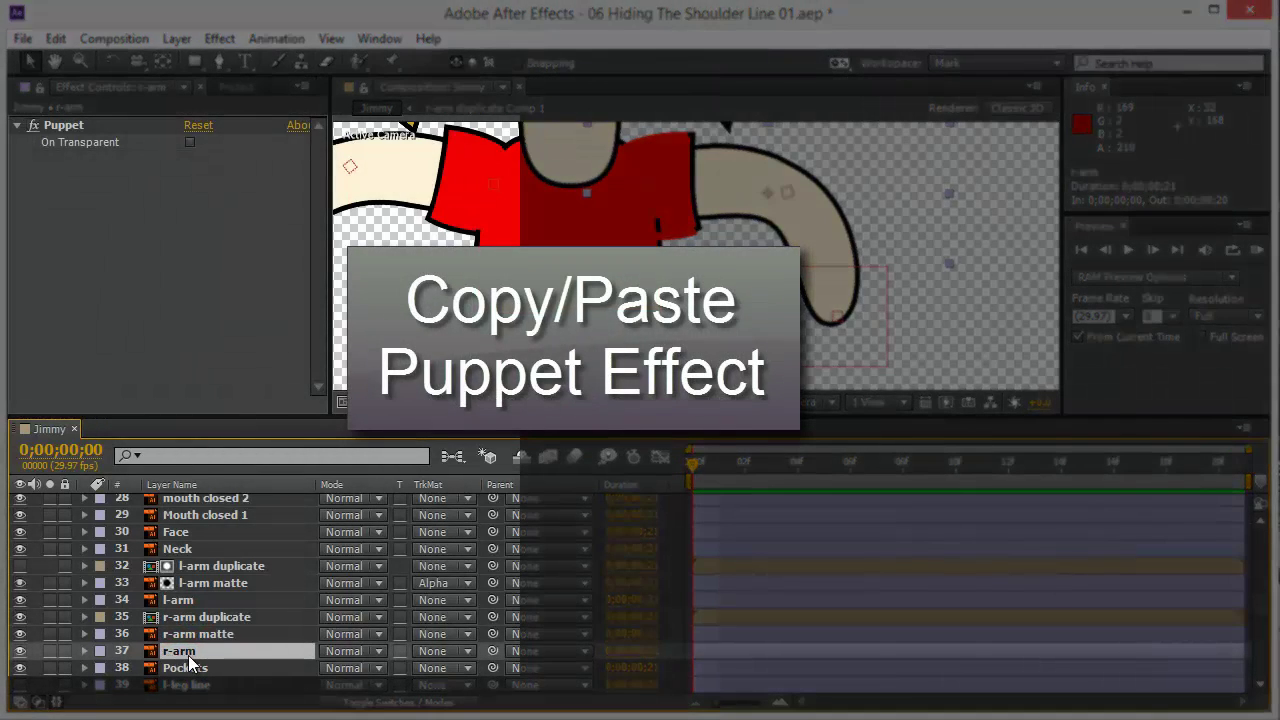
click(64, 125)
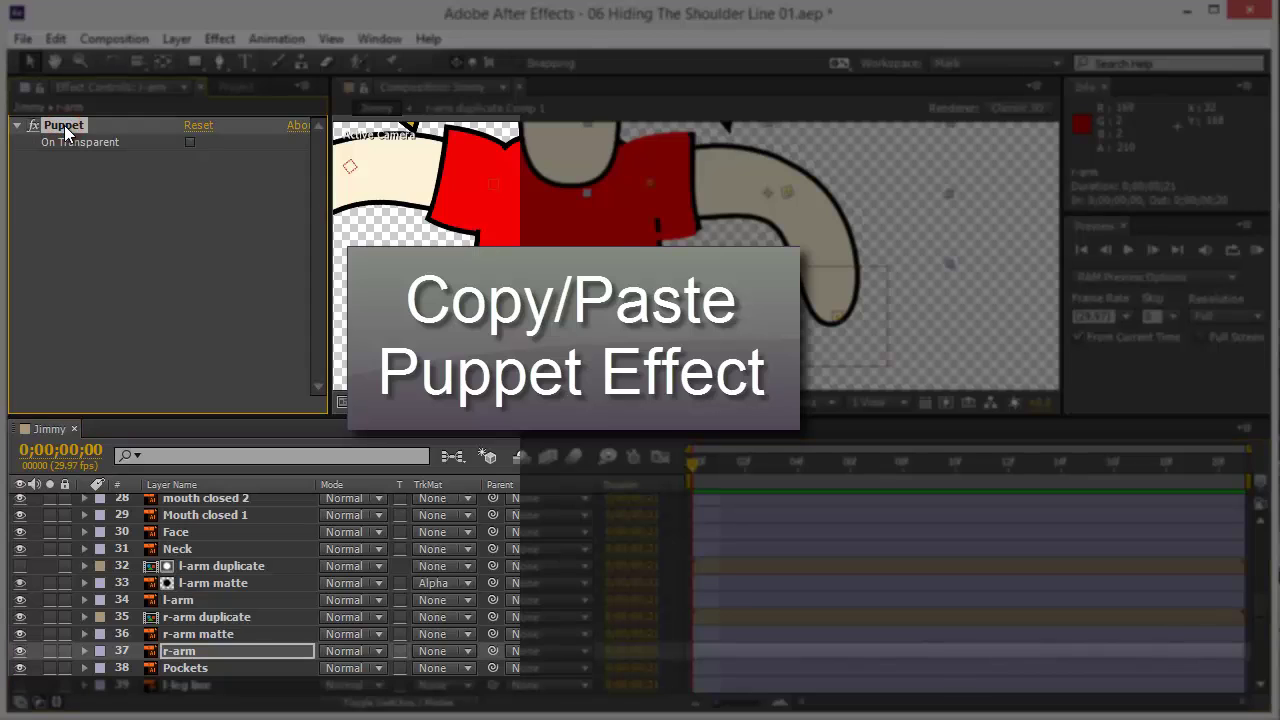
key(ctrl+c)
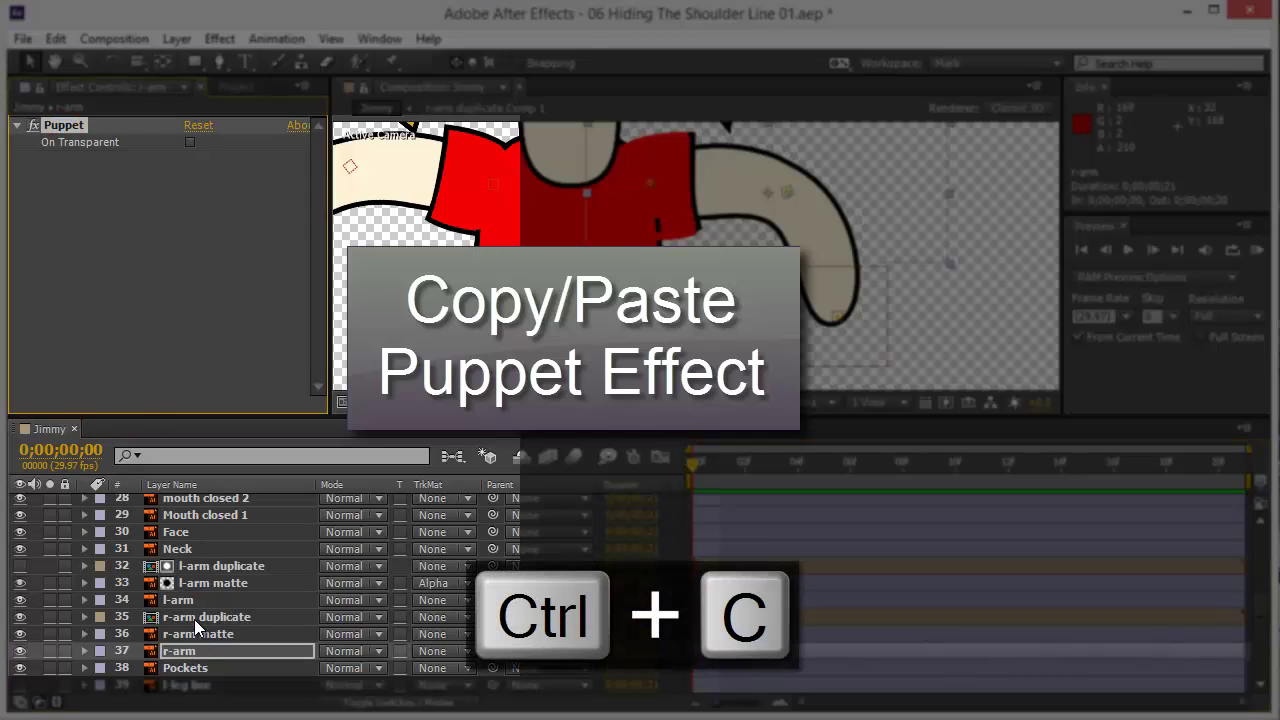
click(194, 619)
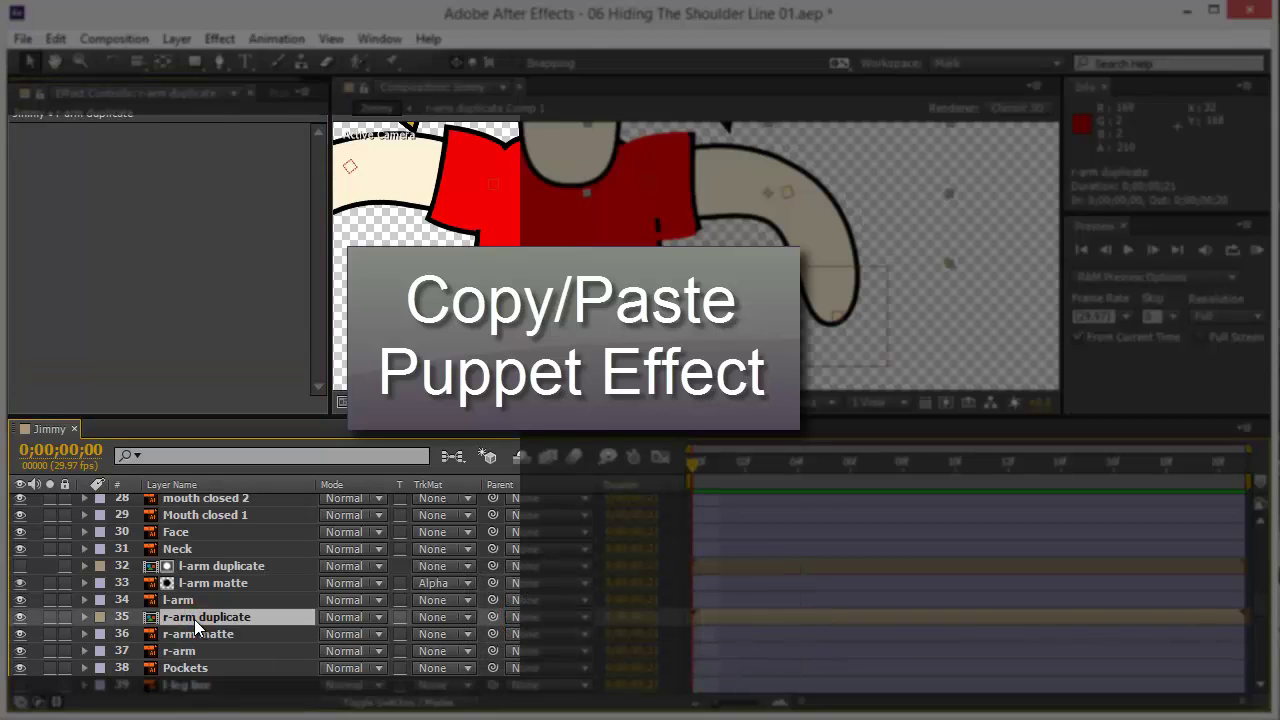
key(ctrl+v)
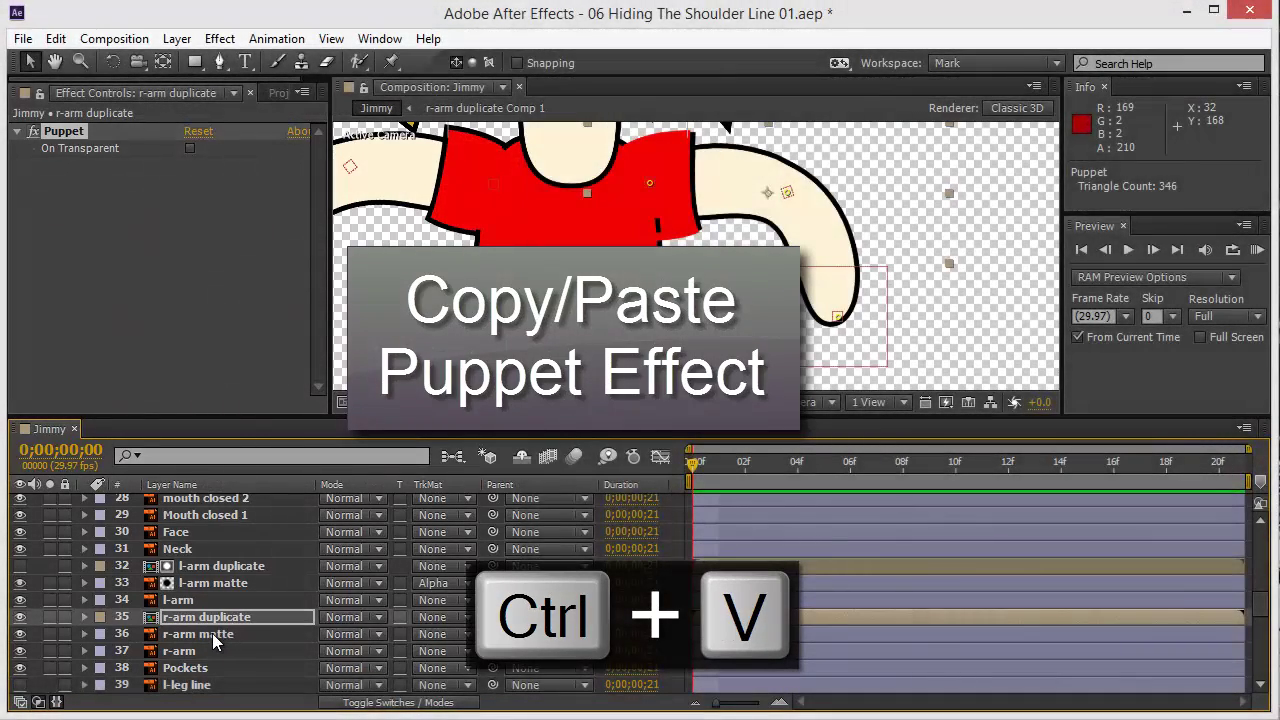
click(211, 636)
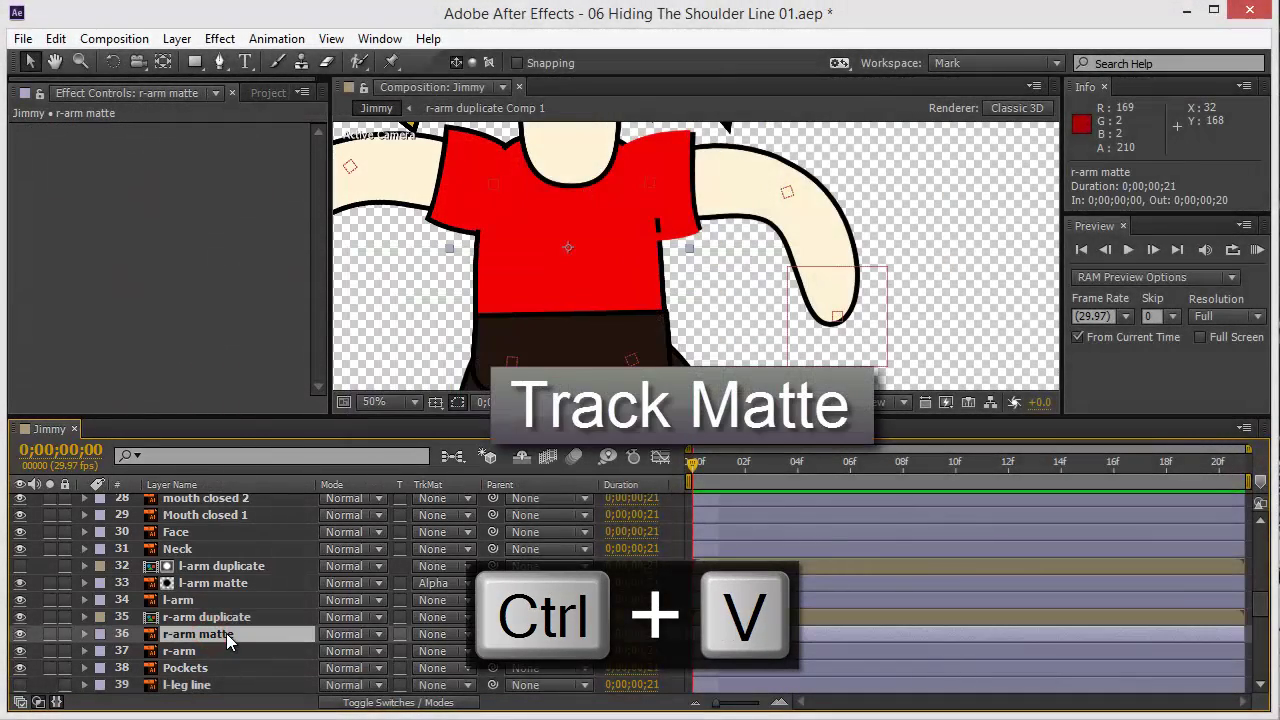
Set r-arm matte's track matte to Alpha Matte, using r-arm duplicate.
click(432, 634)
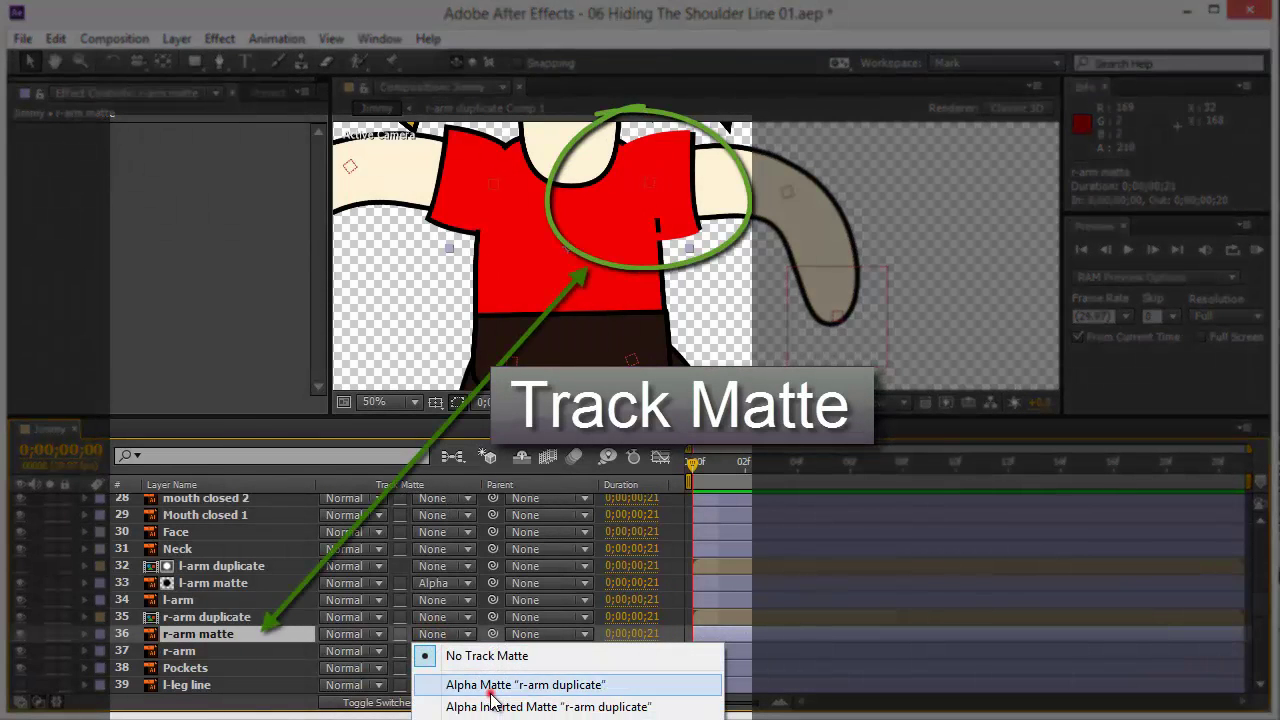
click(490, 688)
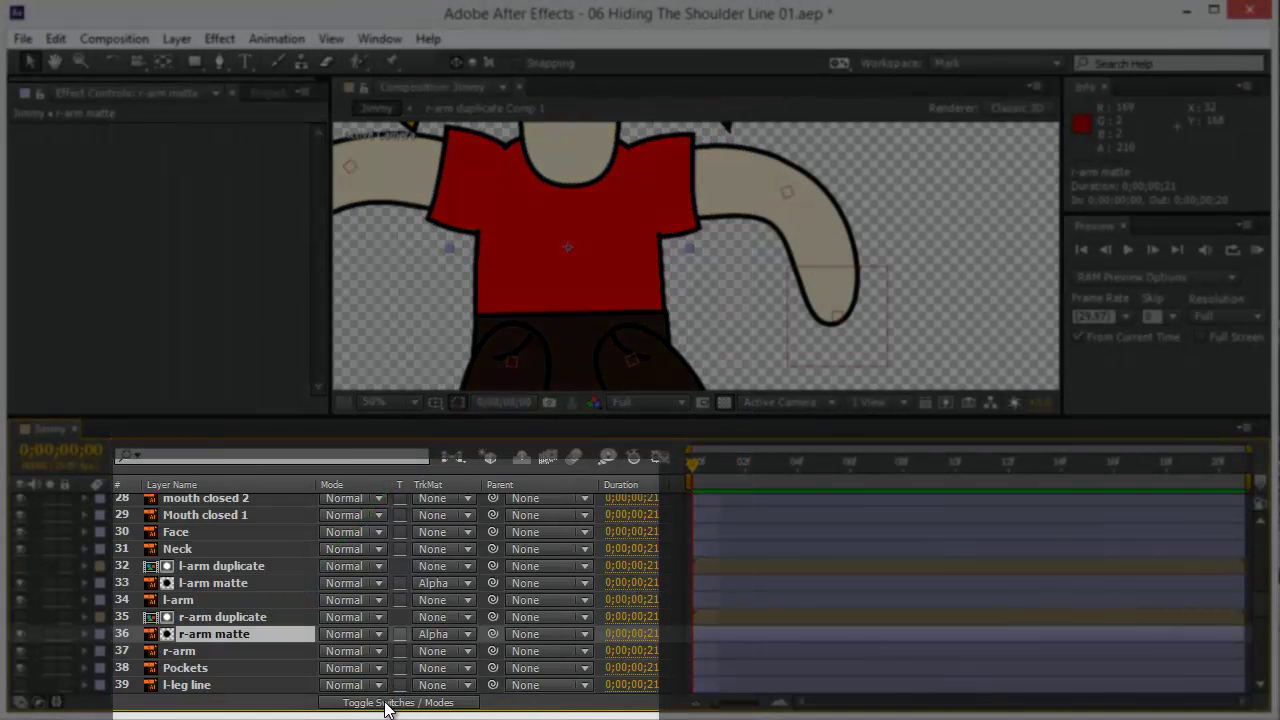
click(386, 703)
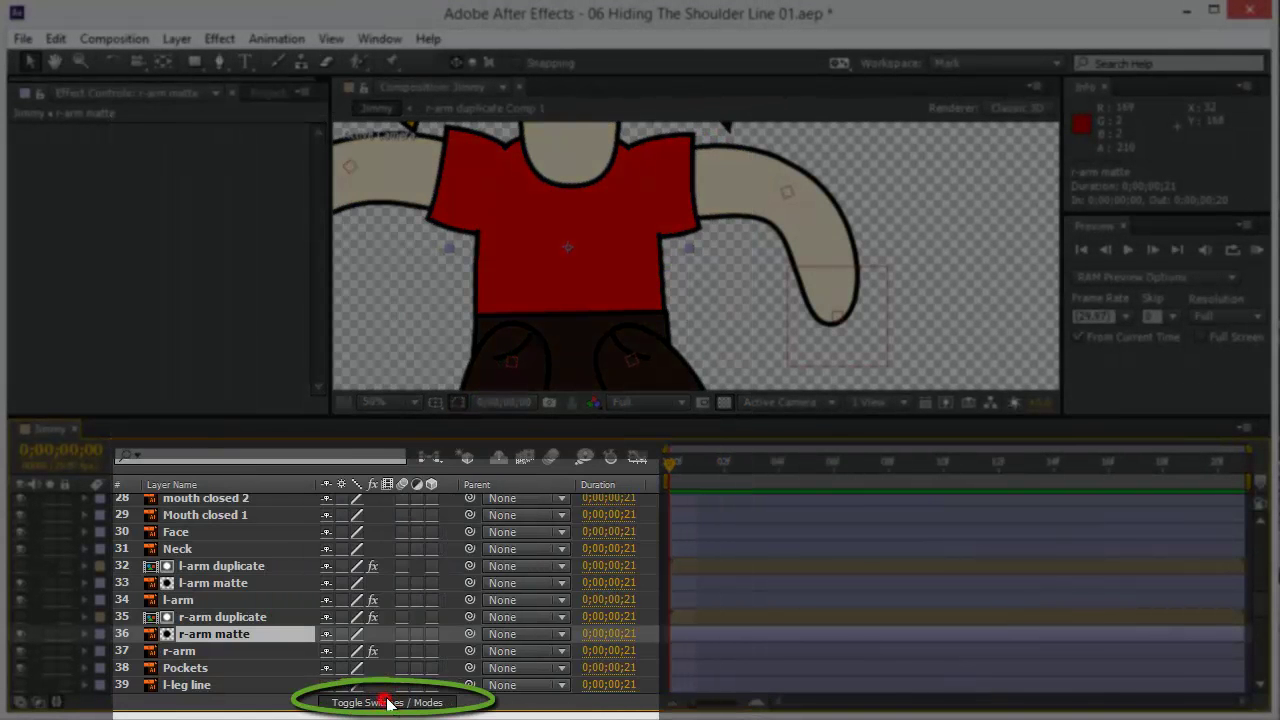
click(386, 703)
click(386, 703)
click(387, 703)
Move the C_B_r-hand controller to bend the right arm and check the shoulder has no seam.
click(389, 704)
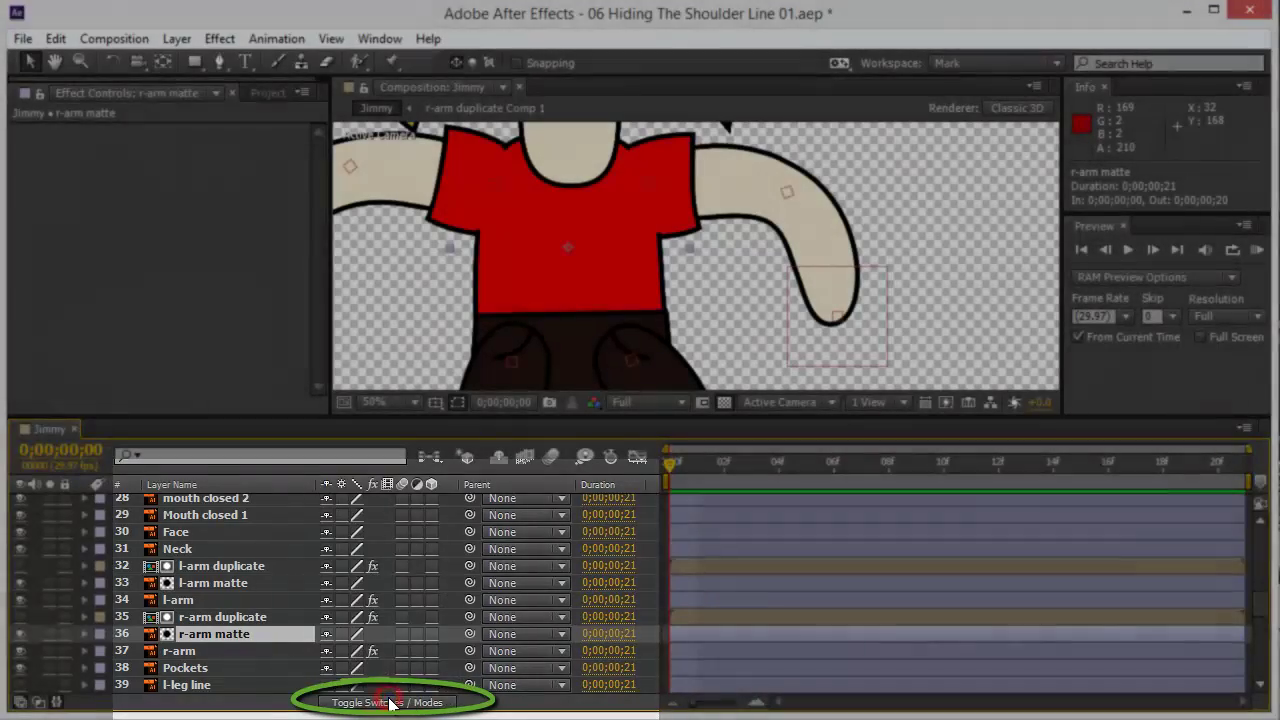
click(390, 703)
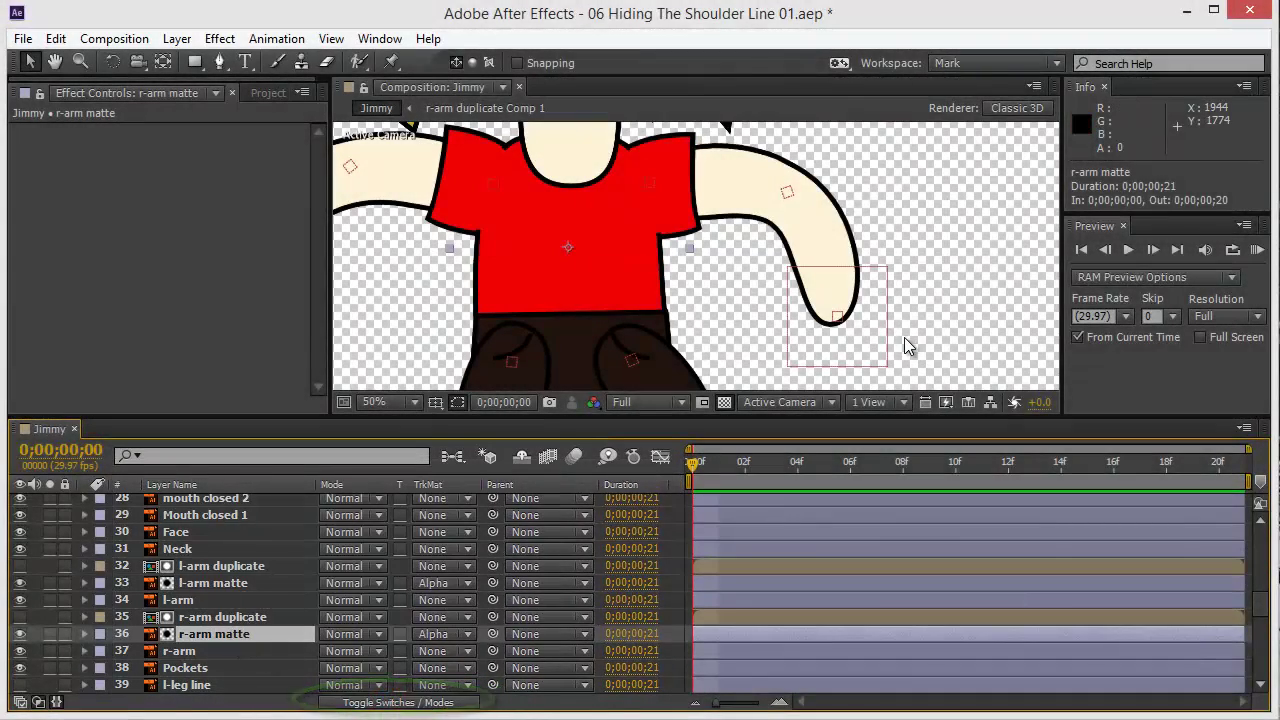
drag(860, 356, 744, 322)
drag(618, 340, 708, 190)
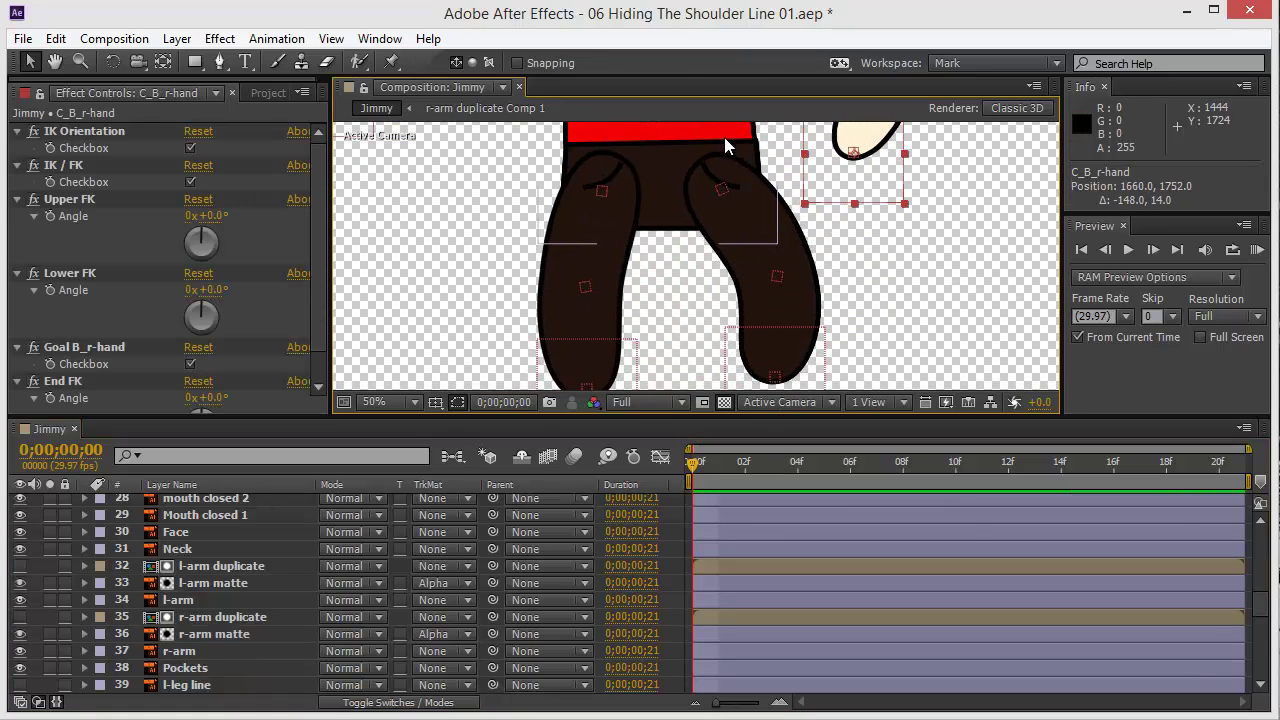